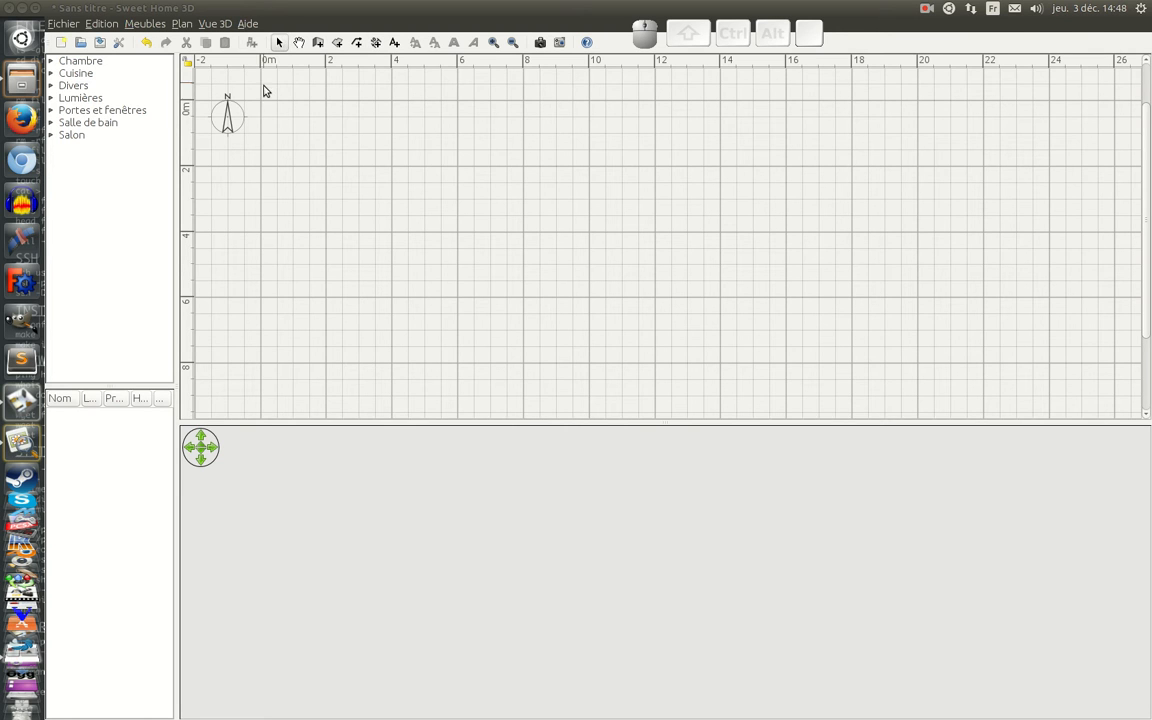
click(279, 42)
drag(683, 37, 599, 213)
click(411, 183)
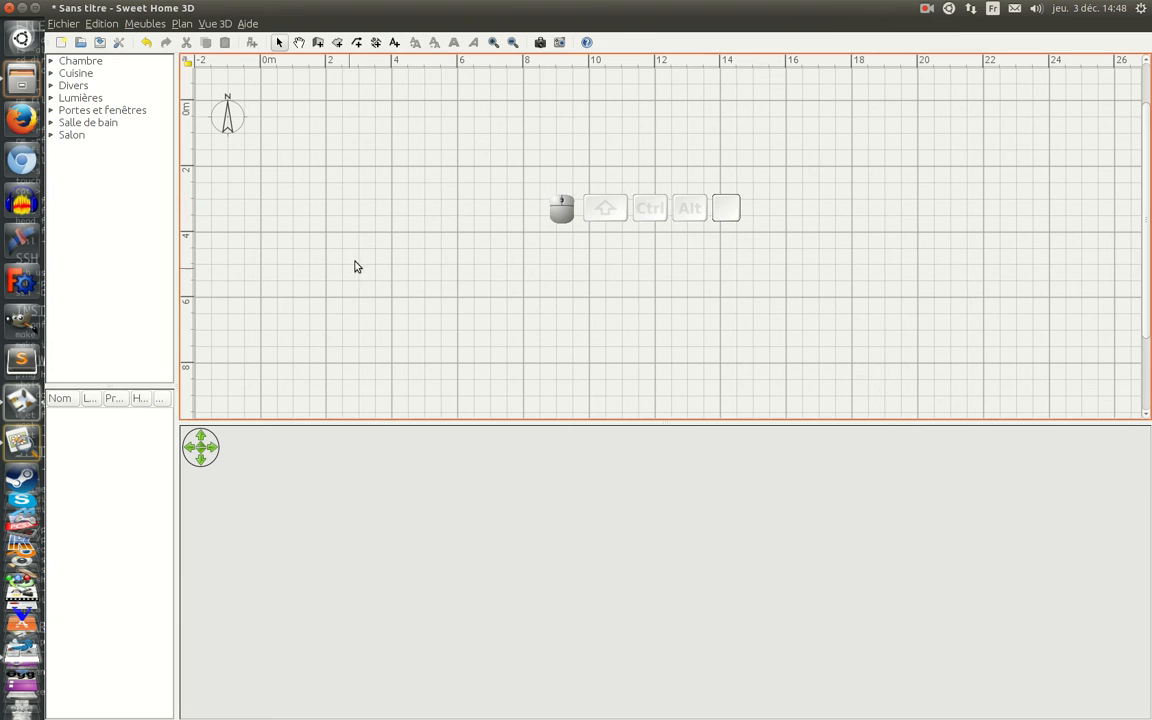
right_click(449, 201)
click(404, 180)
right_click(519, 325)
click(465, 257)
scroll(465, 314, up, 3)
scroll(480, 310, down, 5)
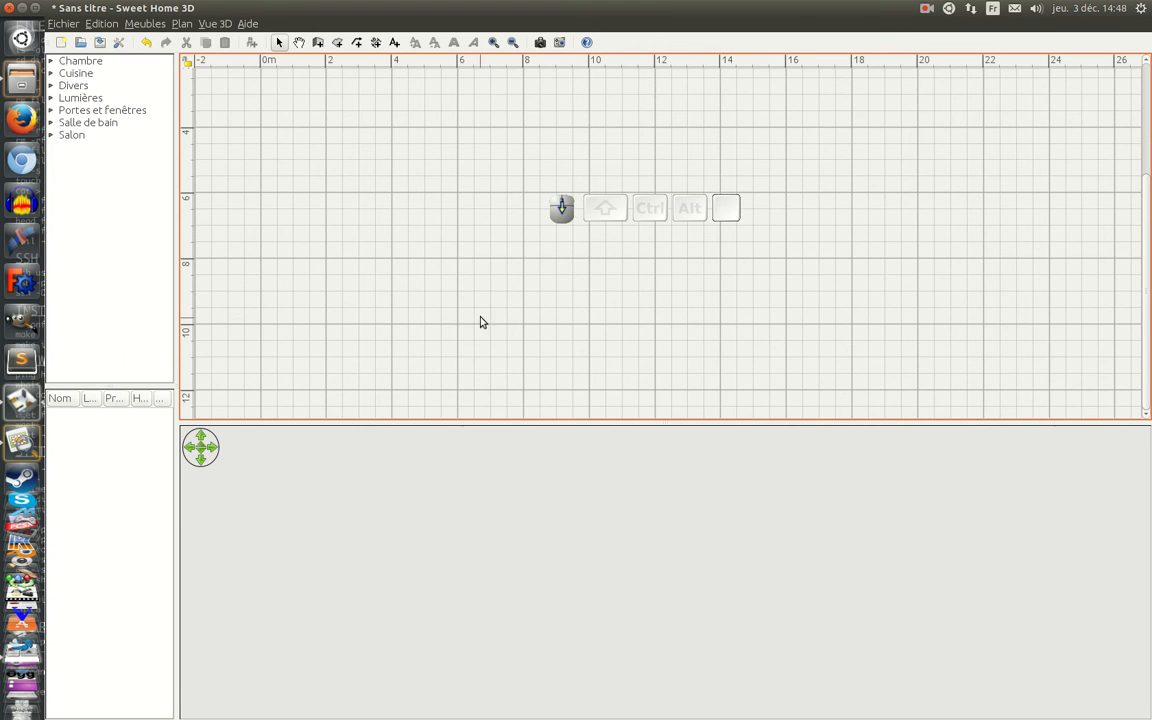
key(shift)
key(ctrl)
key(Return)
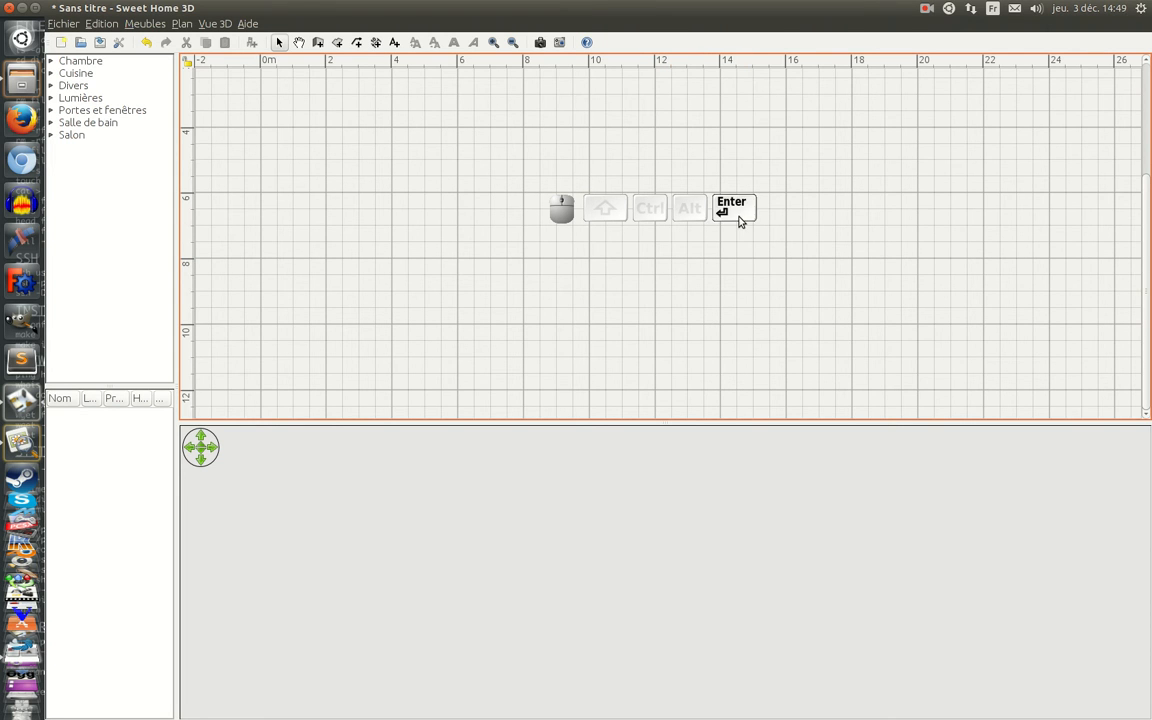
key(BackSpace)
key(Delete)
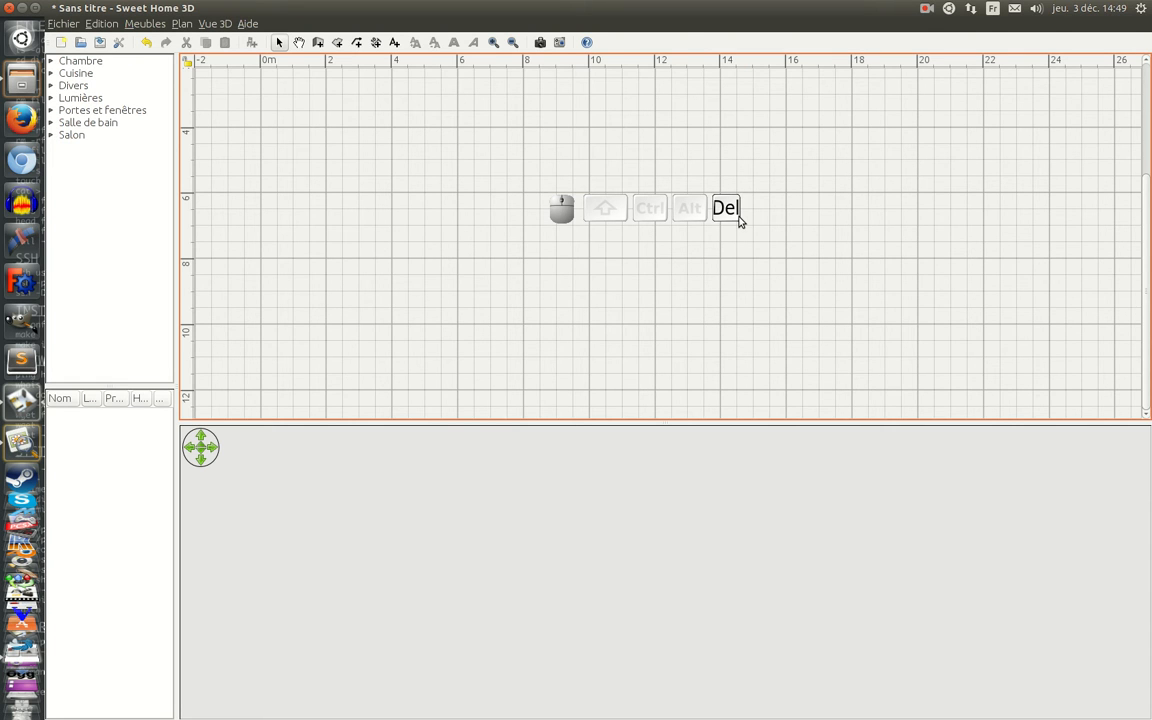
key(f)
drag(607, 206, 706, 8)
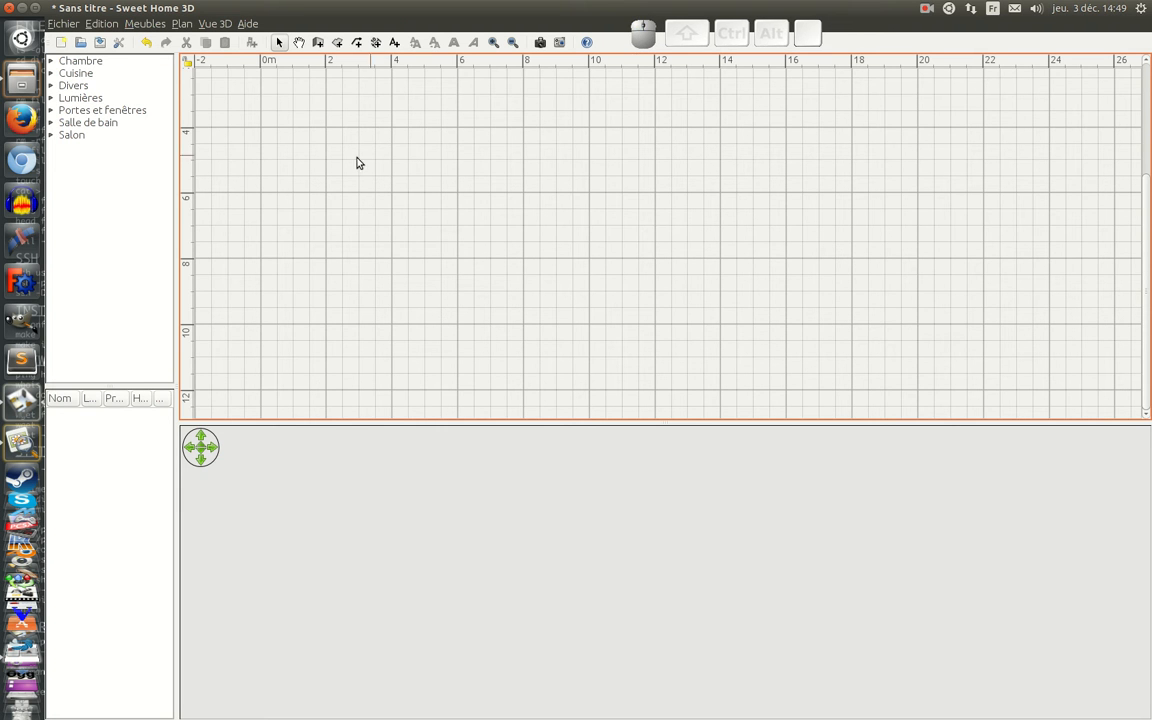
Step: Check the house's outer dimensions in Plan RDC.jpg and draw the upper exterior wall horizontally with a length of 1148 cm
click(21, 442)
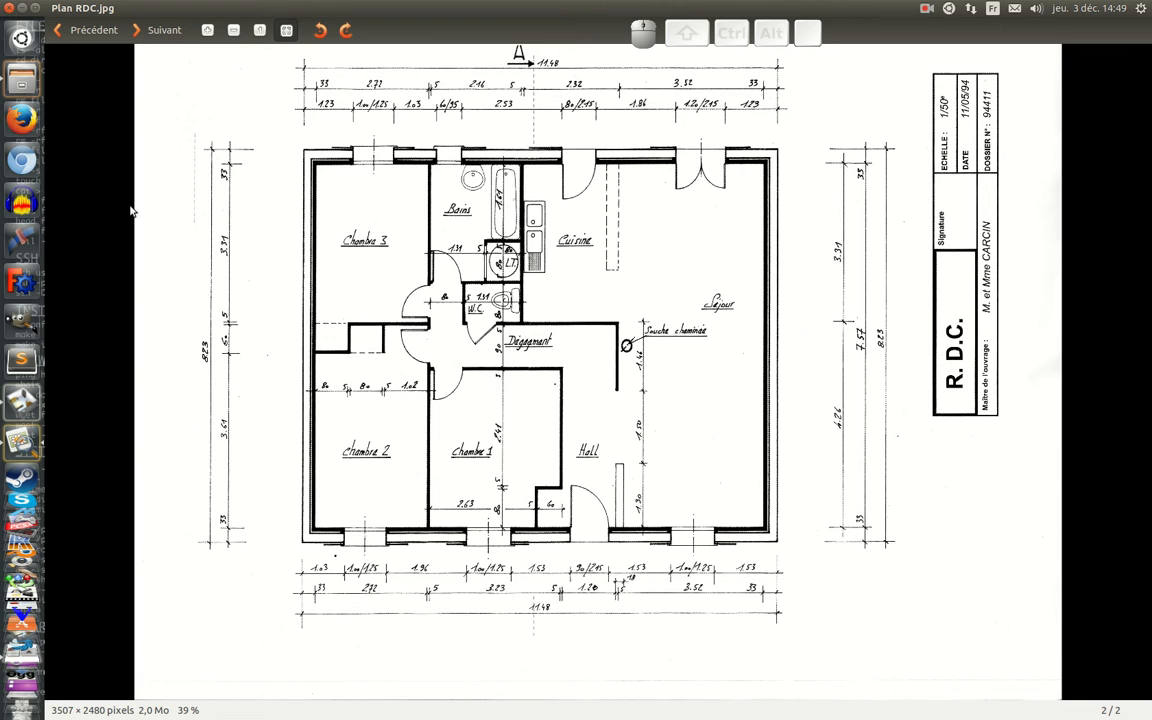
click(18, 392)
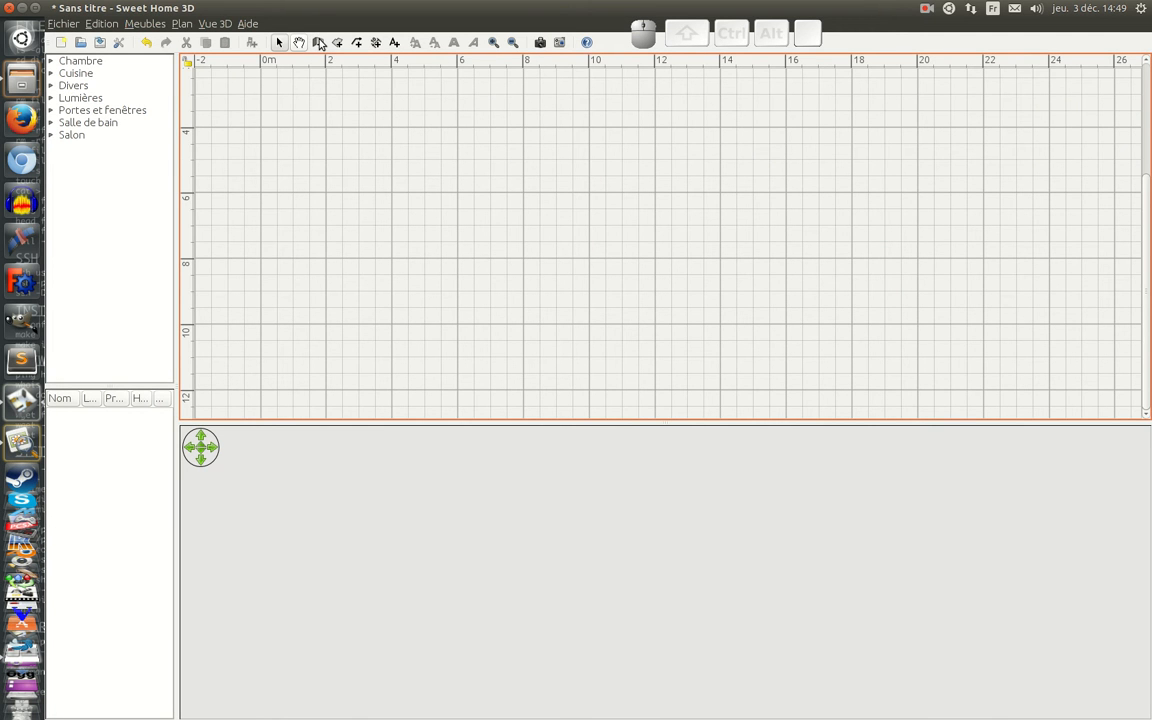
click(318, 44)
click(326, 125)
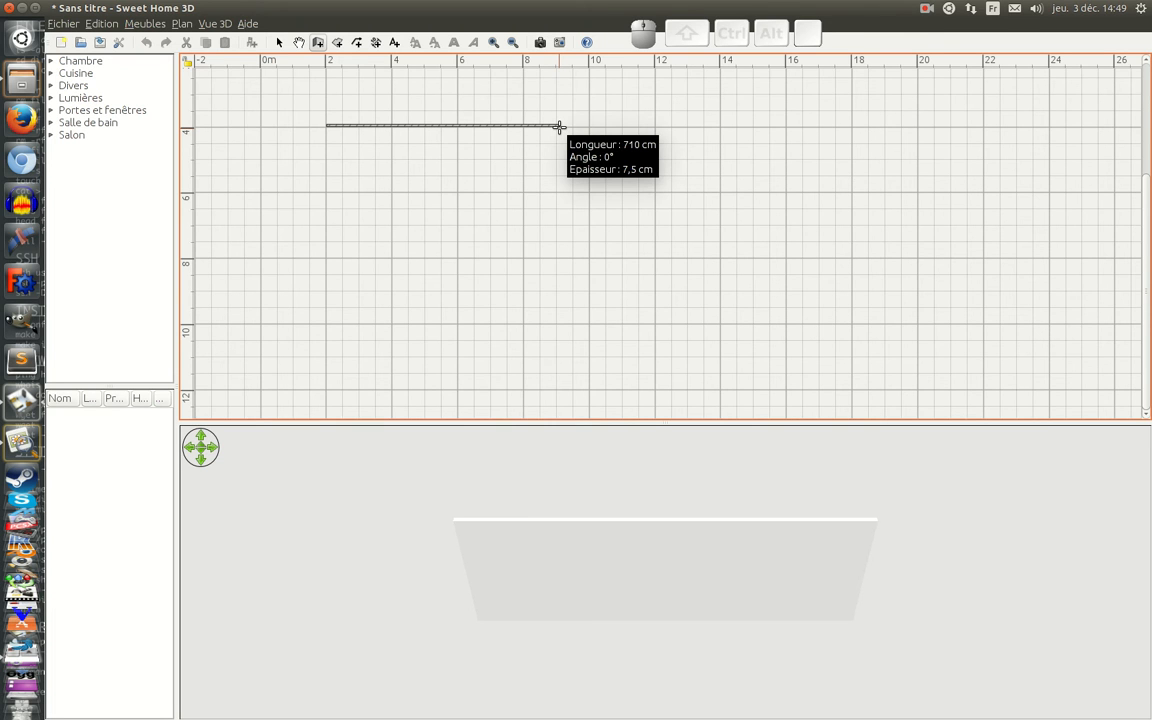
key(Return)
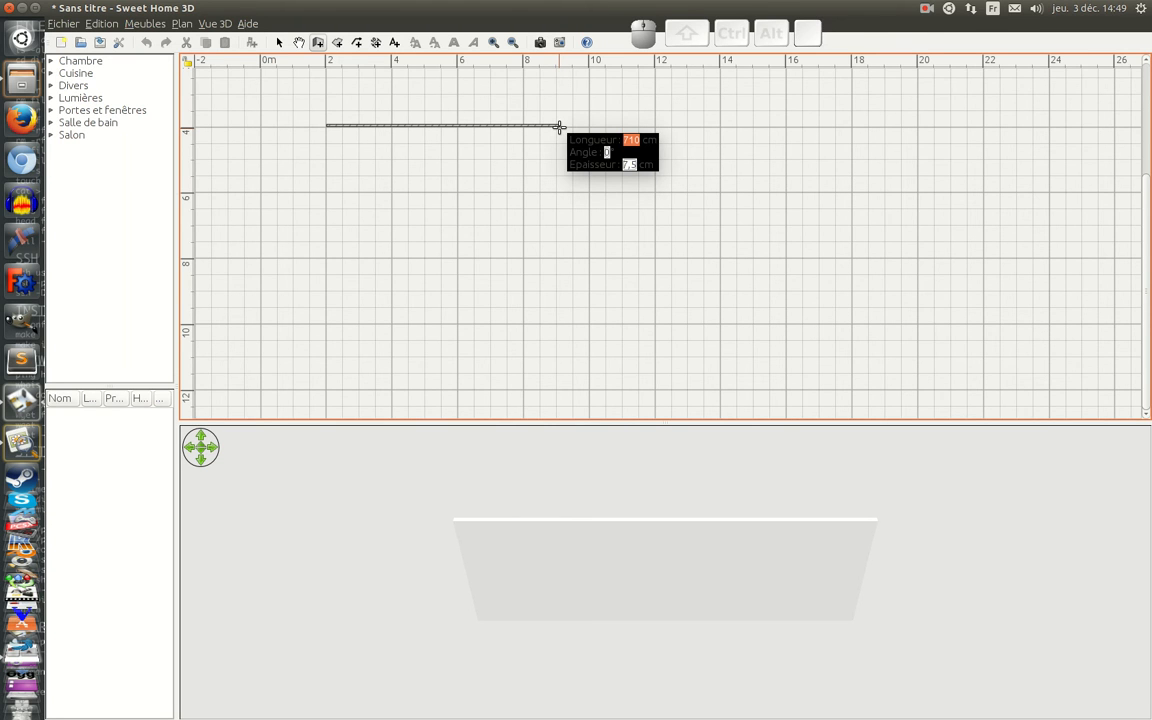
text(1148)
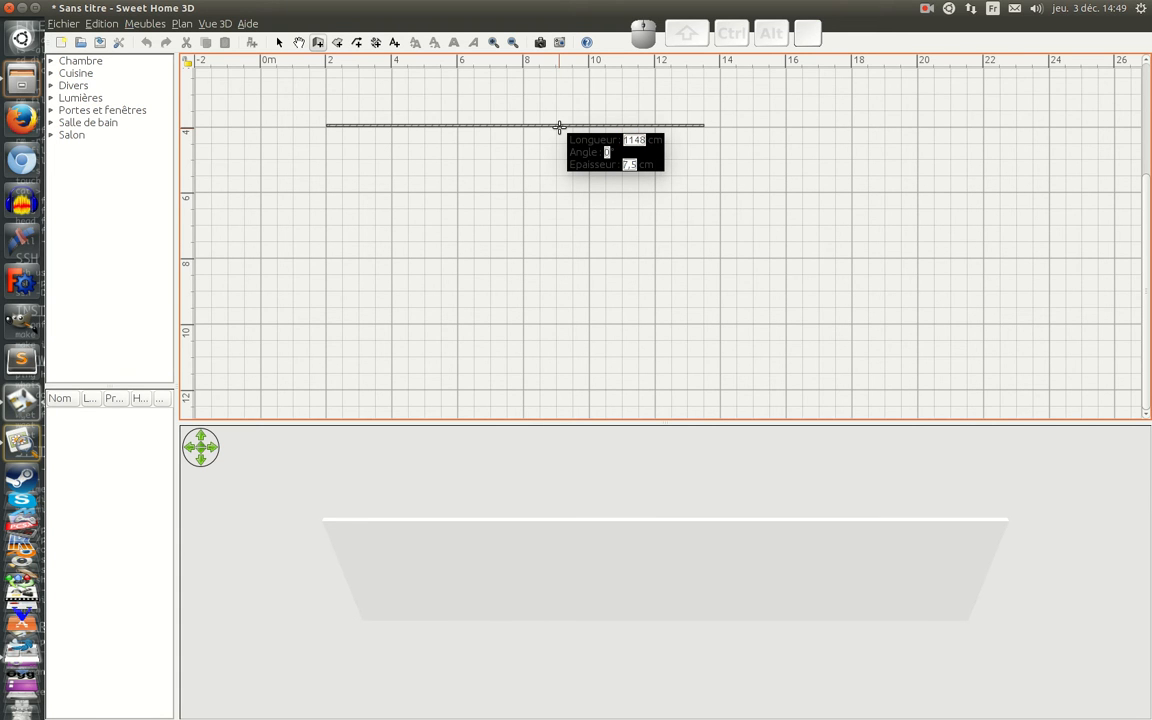
key(Return)
Step: Draw the right exterior wall 823 cm long at 90° down from the end of the upper wall
text(8)
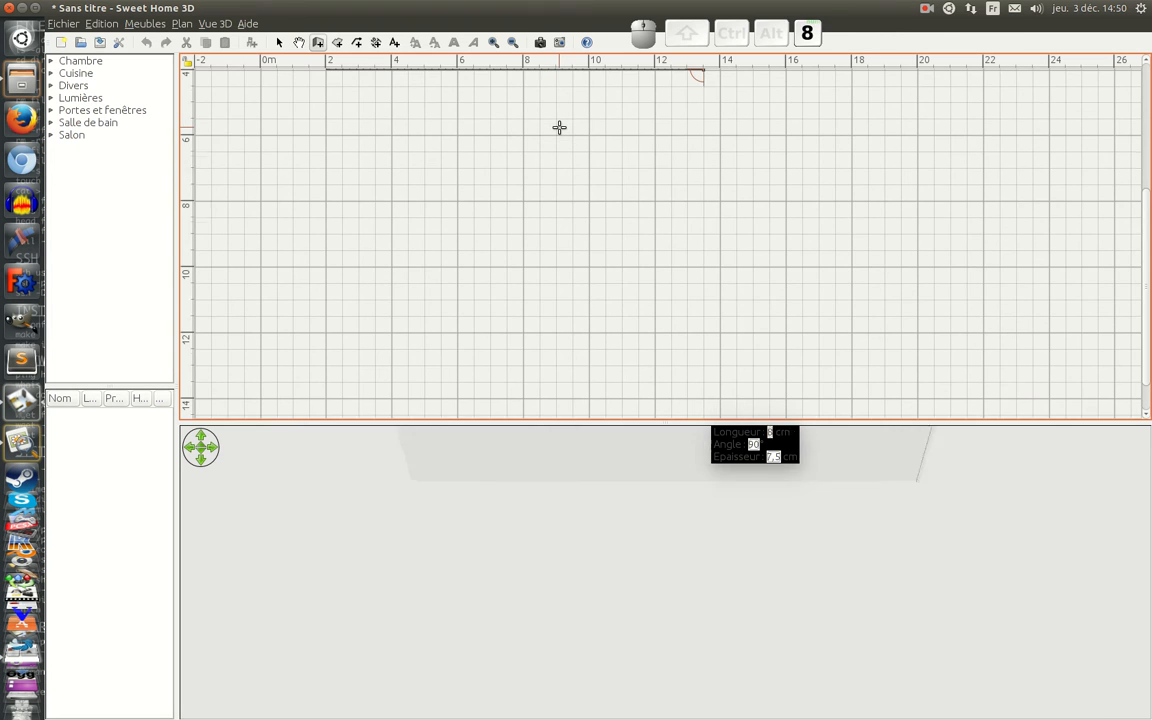
text(8)
key(BackSpace)
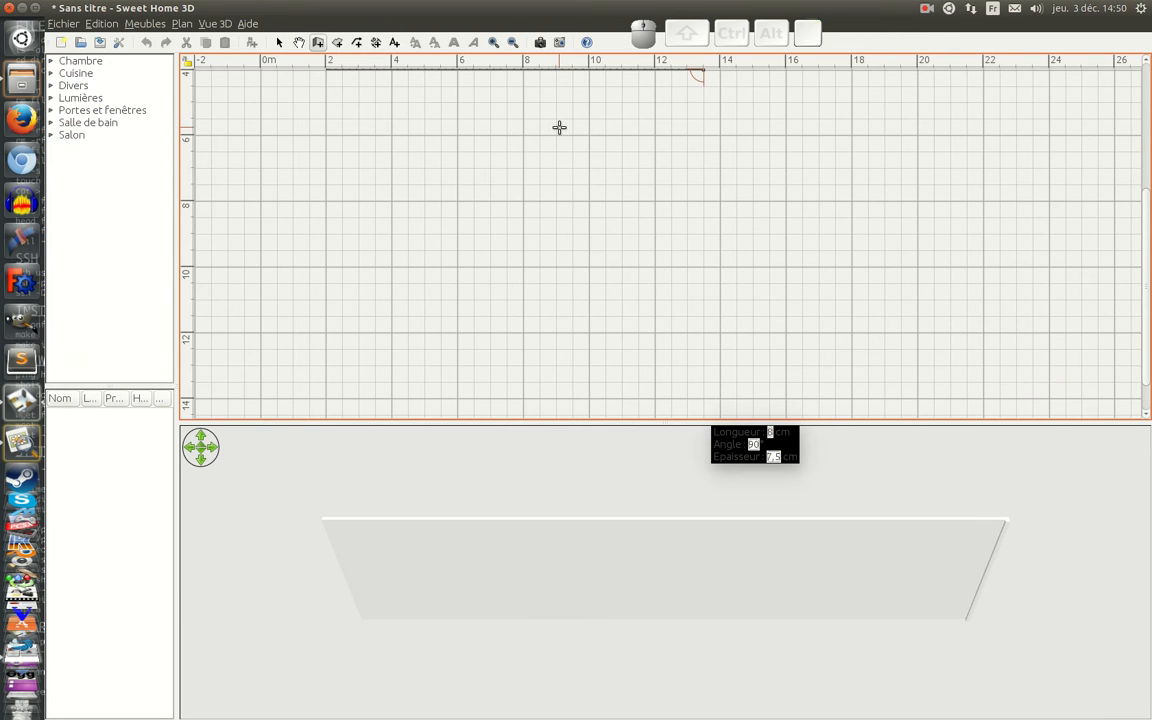
text(23)
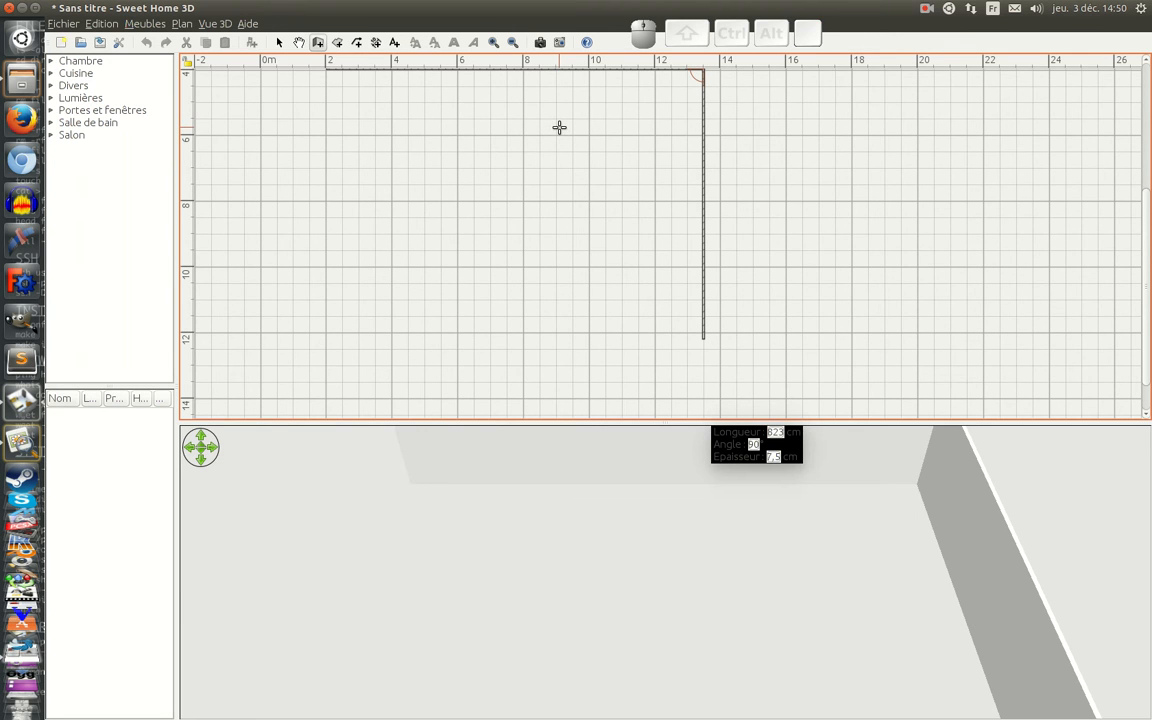
key(Return)
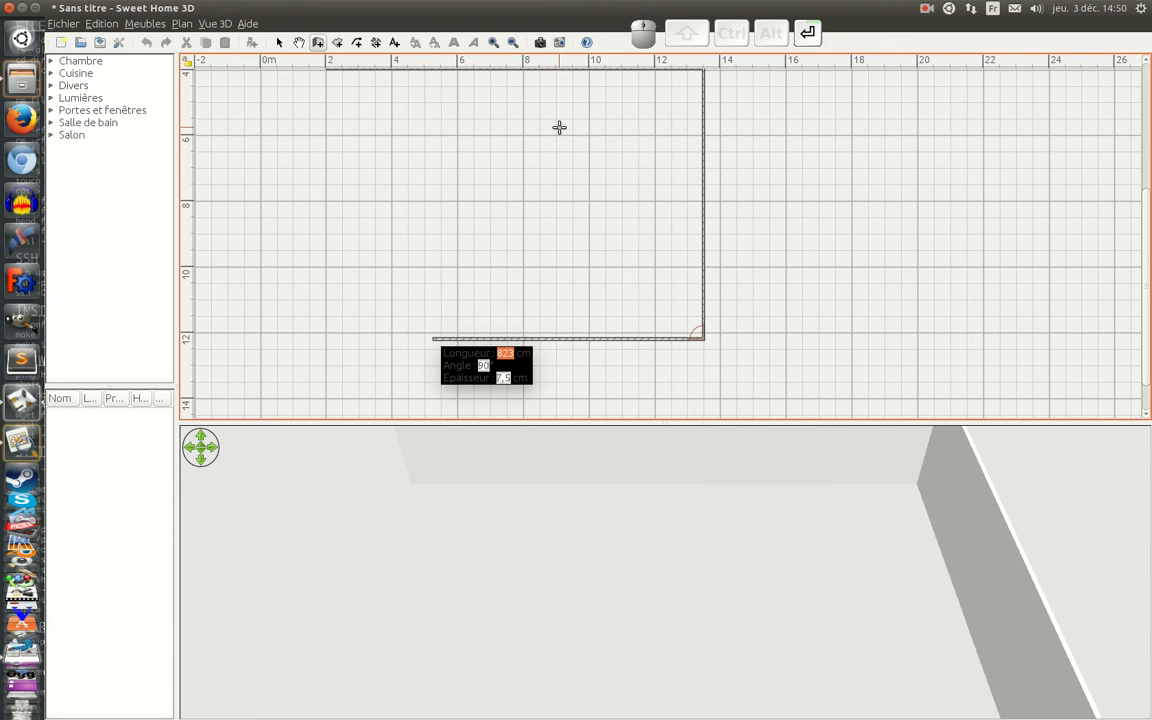
Step: Close the rectangular outline with a lower wall of 1148 cm and a left wall of 823 cm
text(1148)
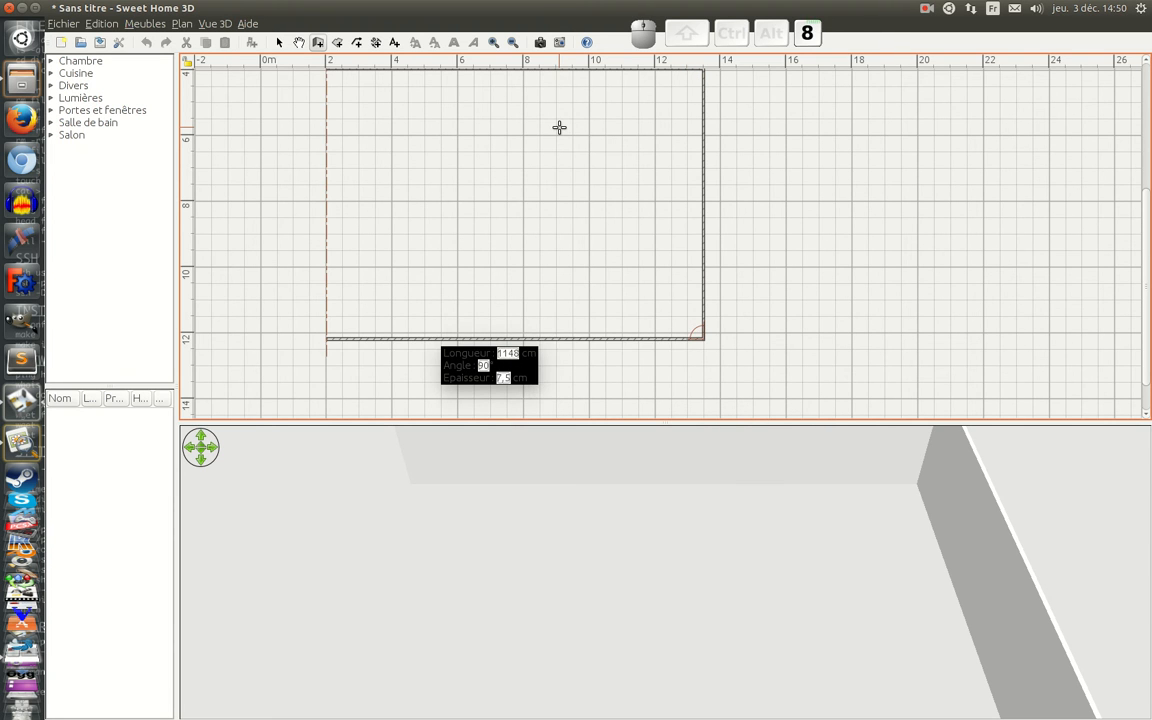
key(Return)
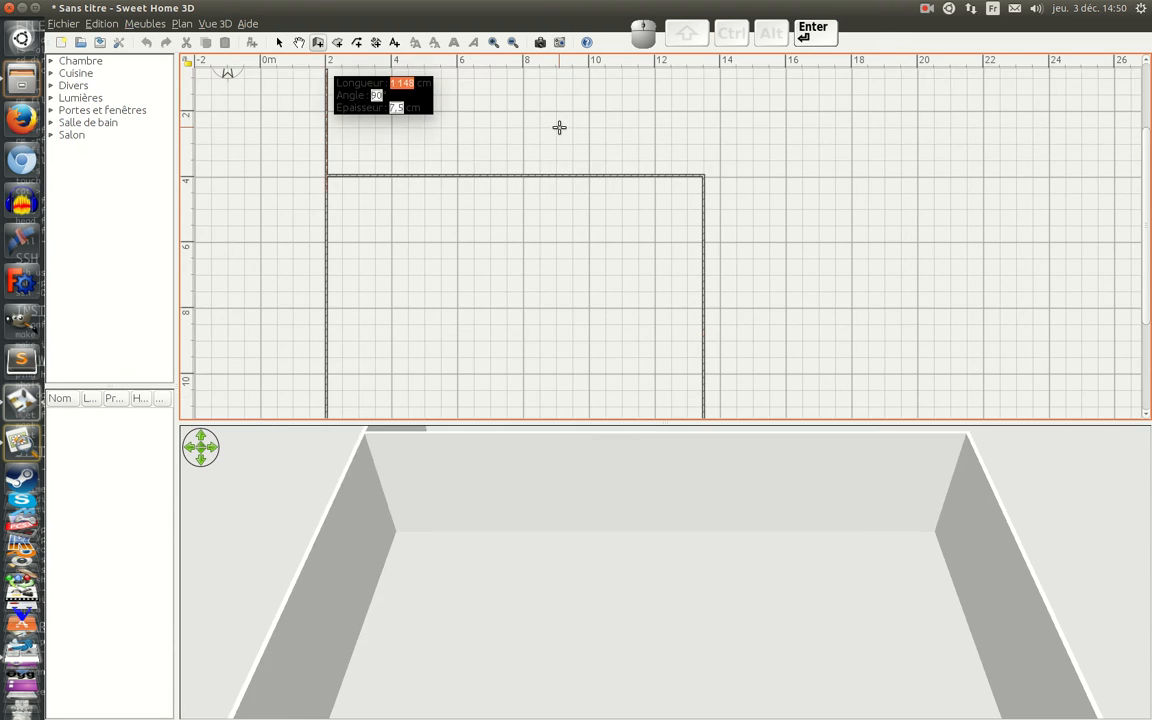
text(823)
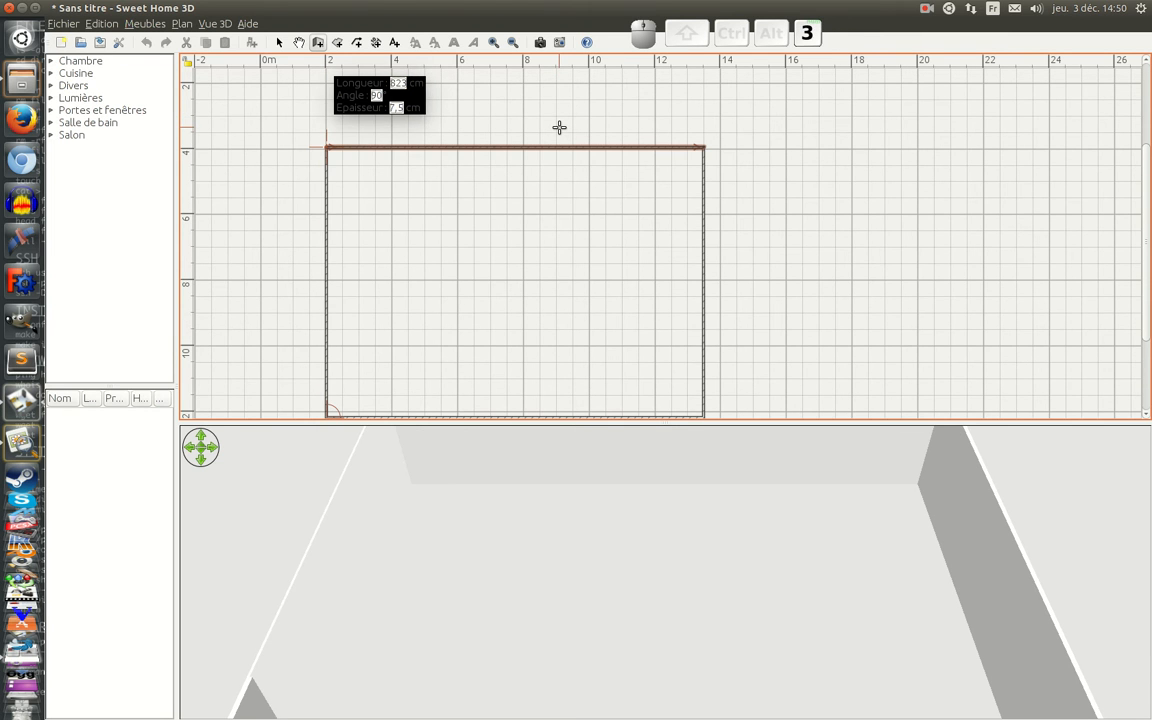
key(Return)
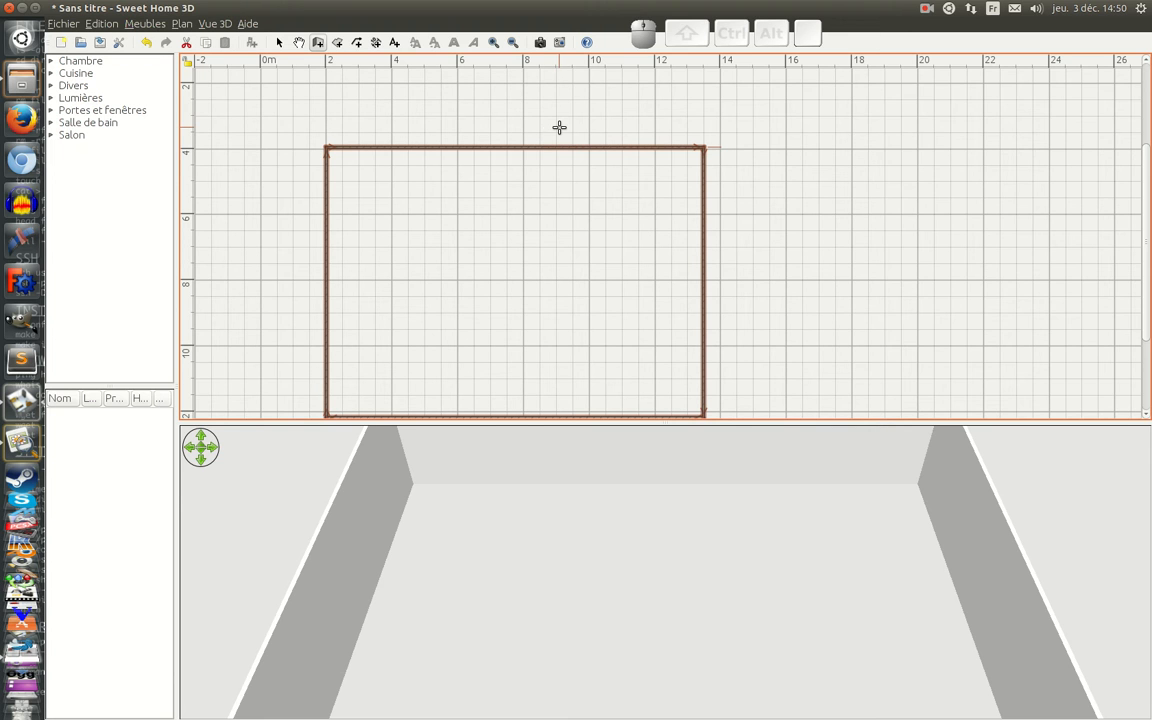
Step: Set the thickness of all four exterior walls to 33 cm and inspect them in the plan and 3D view
scroll(565, 243, down, 3)
scroll(565, 243, up, 3)
right_click(362, 153)
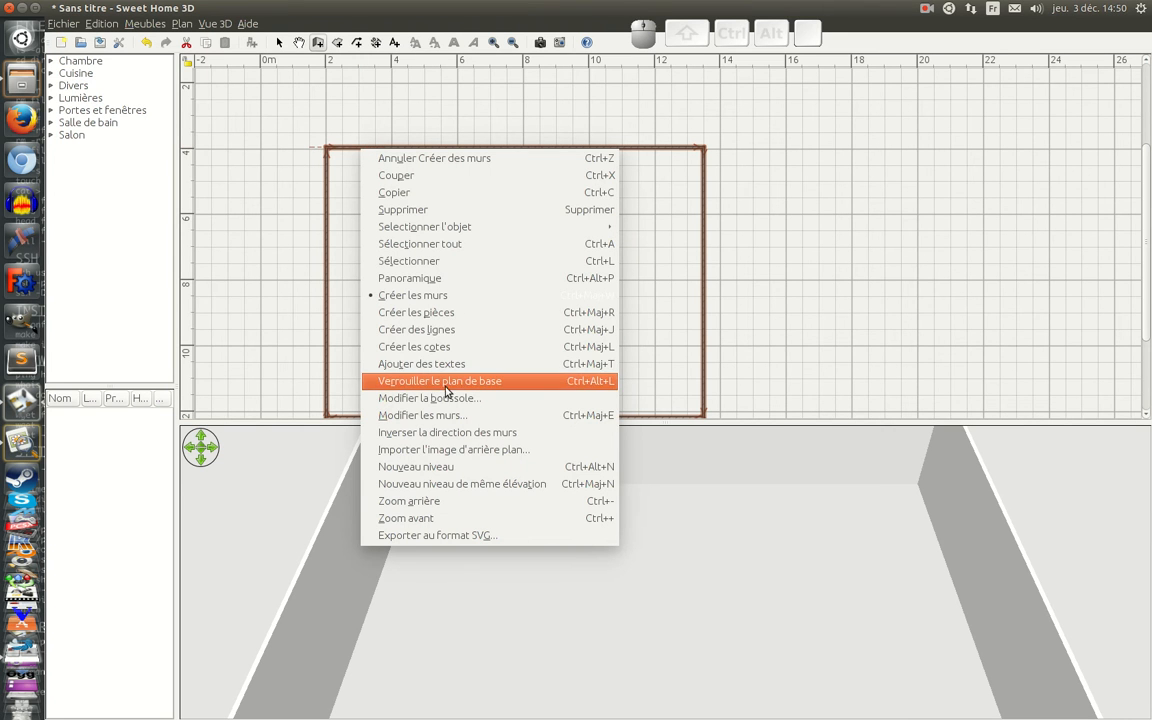
click(444, 415)
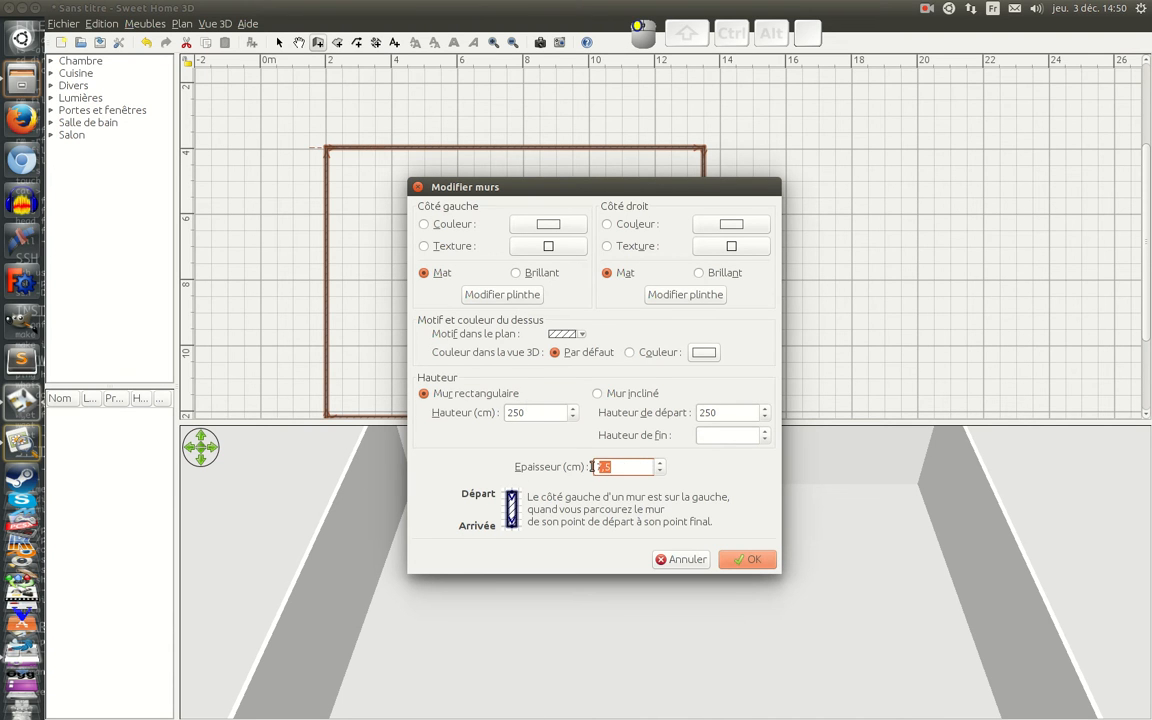
text(30)
key(Return)
scroll(586, 231, down, 3)
drag(610, 555, 1018, 496)
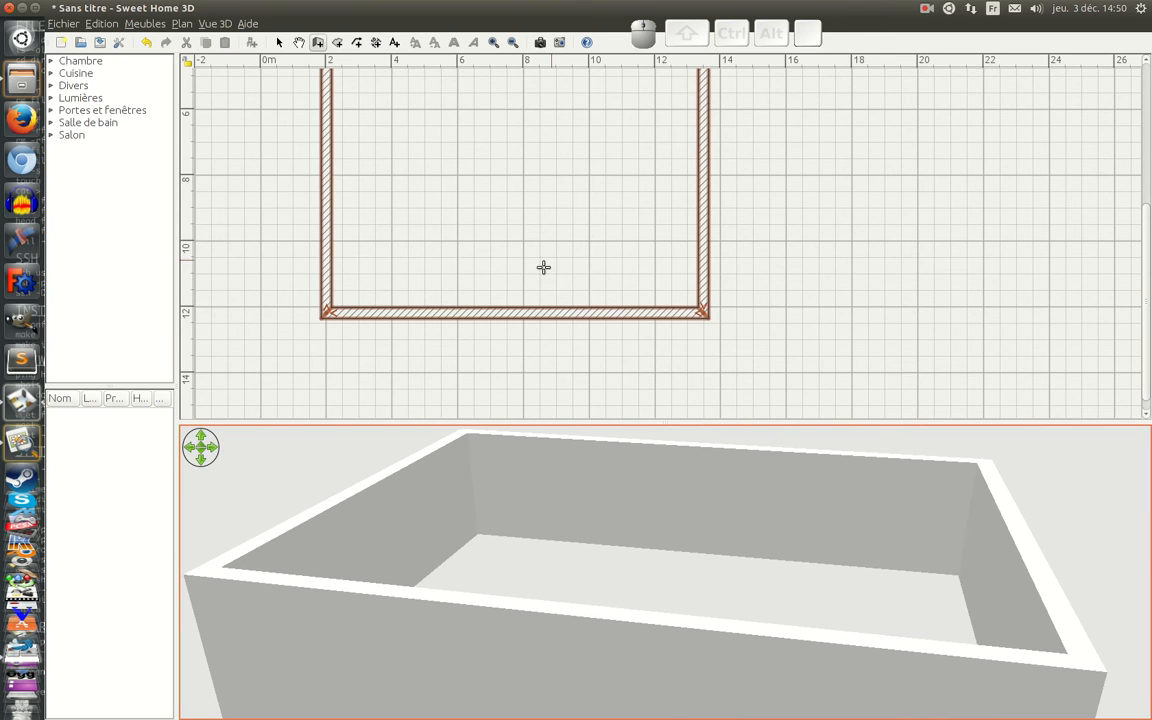
scroll(517, 278, up, 3)
scroll(455, 200, down, 3)
scroll(455, 200, up, 3)
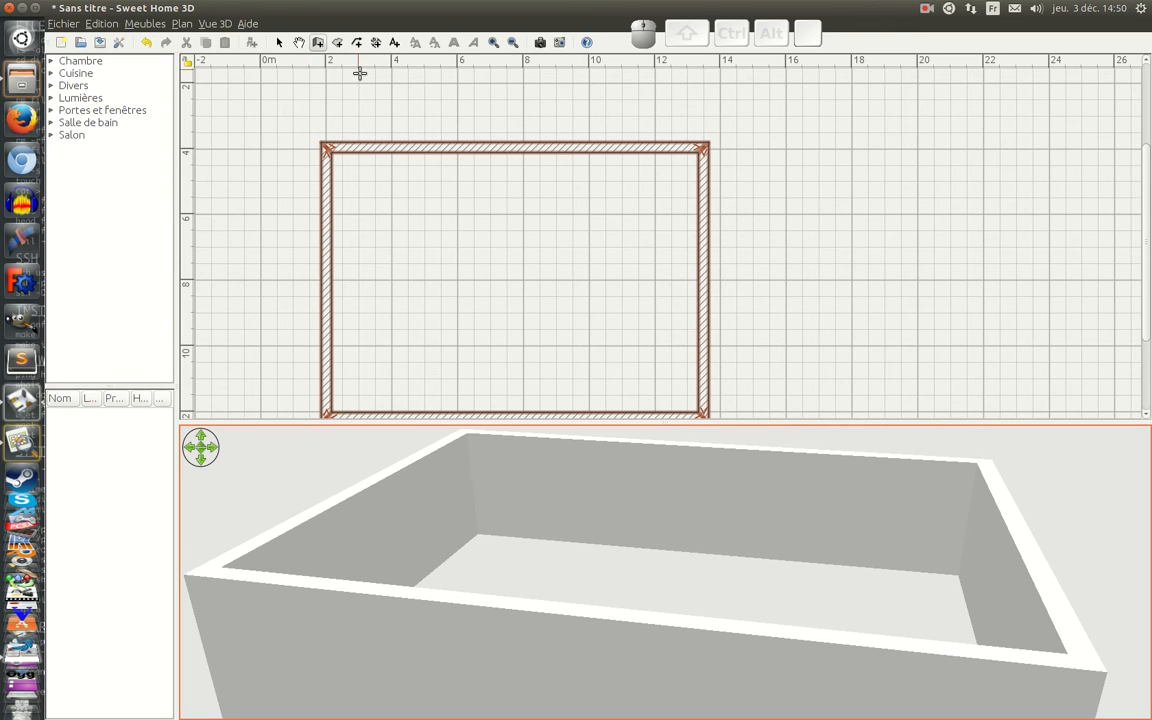
Step: Add a horizontal dimension line of 1148 cm with zero offset, starting at the left wall's outer face
click(375, 43)
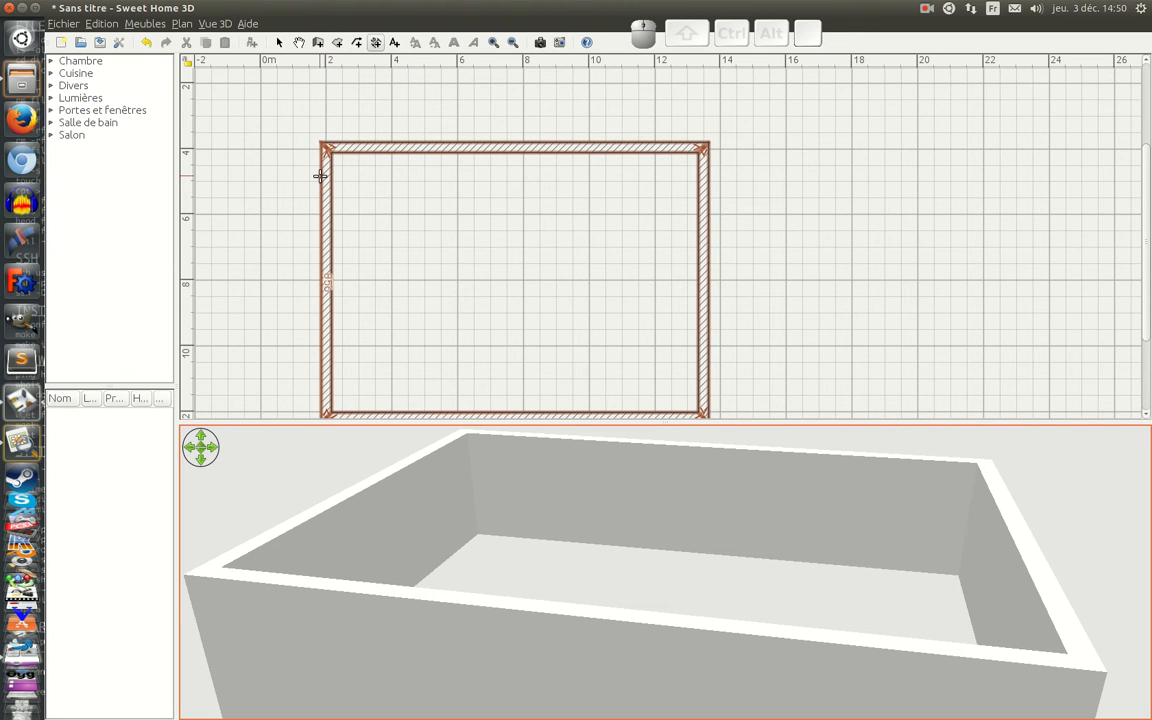
click(320, 176)
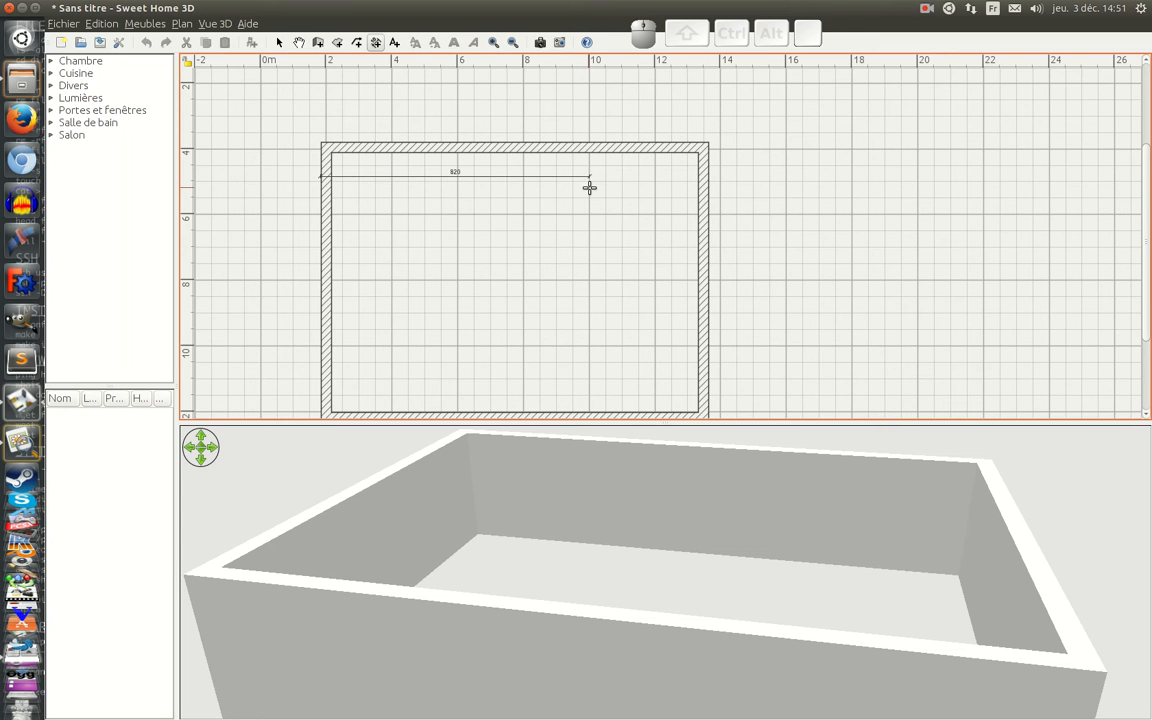
key(Return)
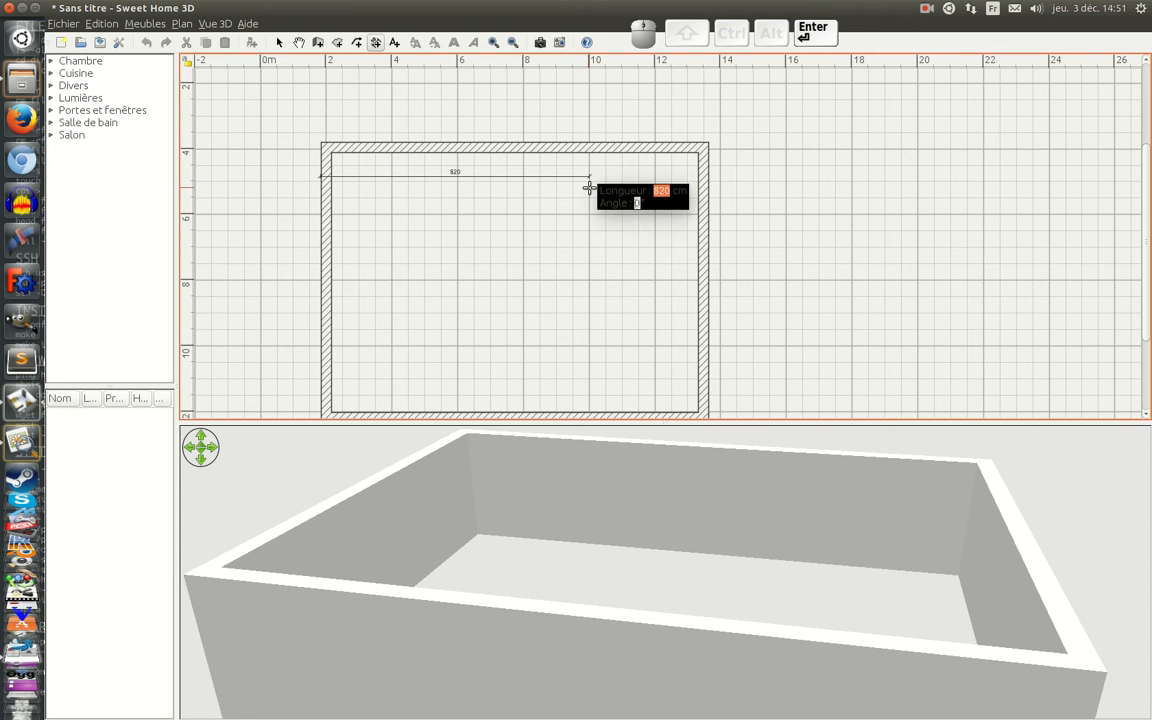
text(1148)
key(Return)
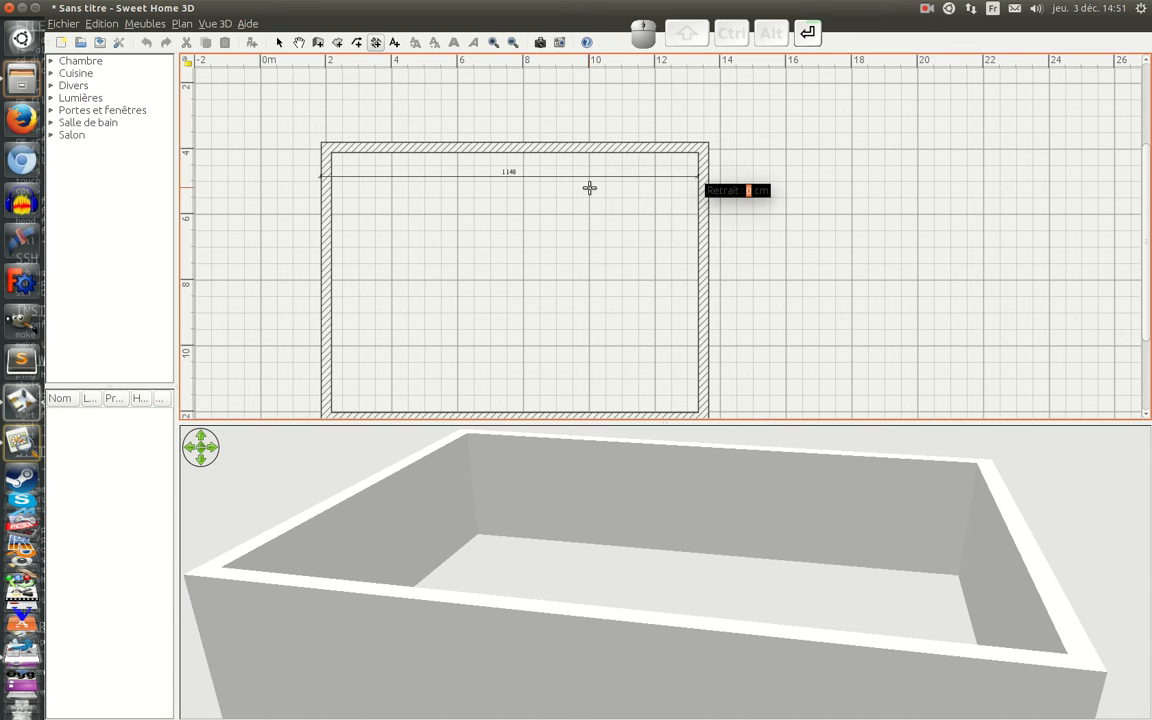
key(Return)
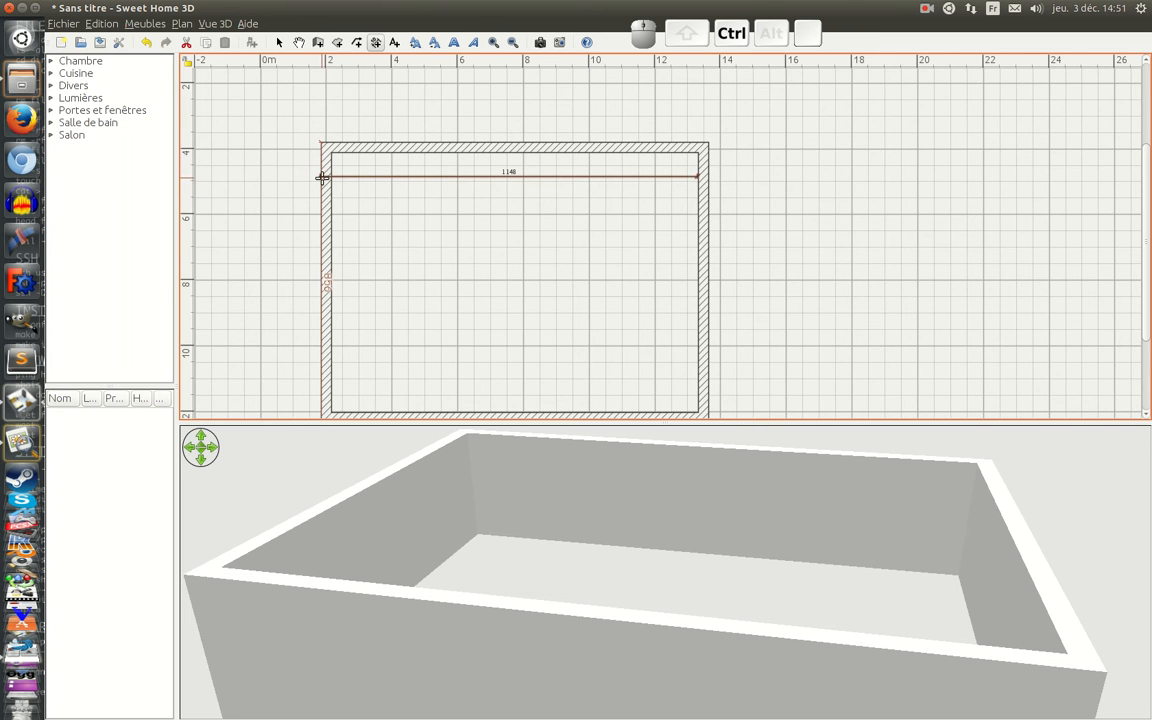
Step: Nudge the left wall slightly outward so its outer face aligns with the start of the dimension line
ctrl+scroll(322, 178, up, 5)
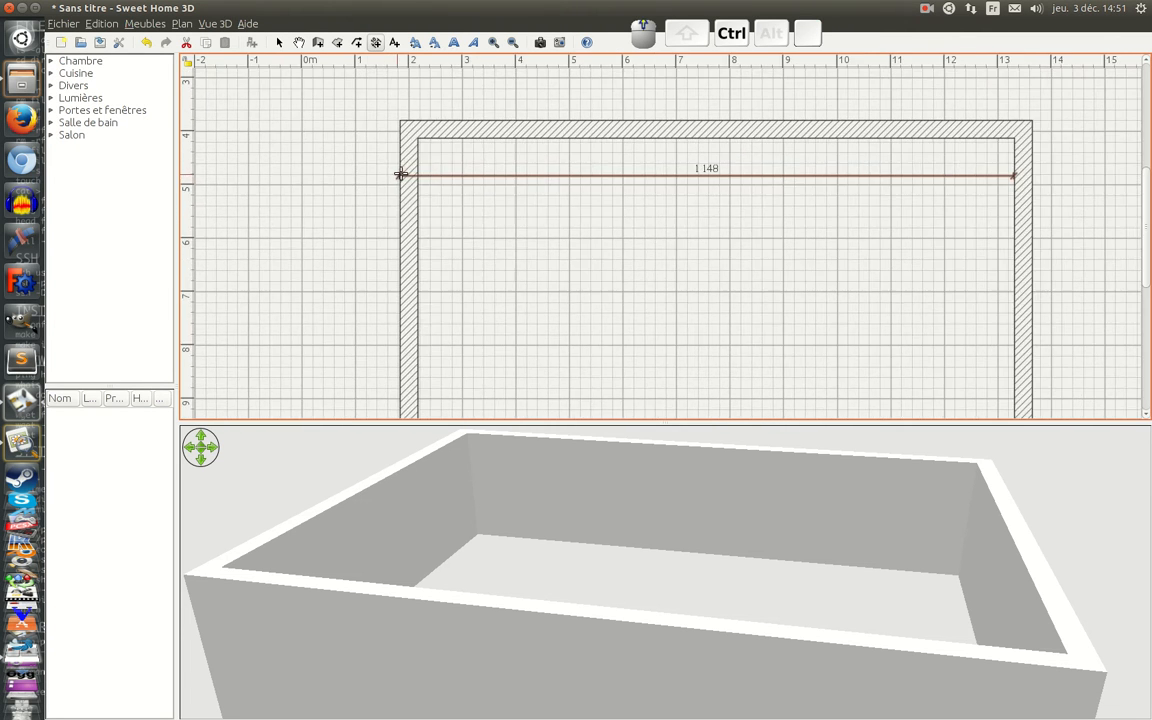
ctrl+scroll(448, 166, up, 4)
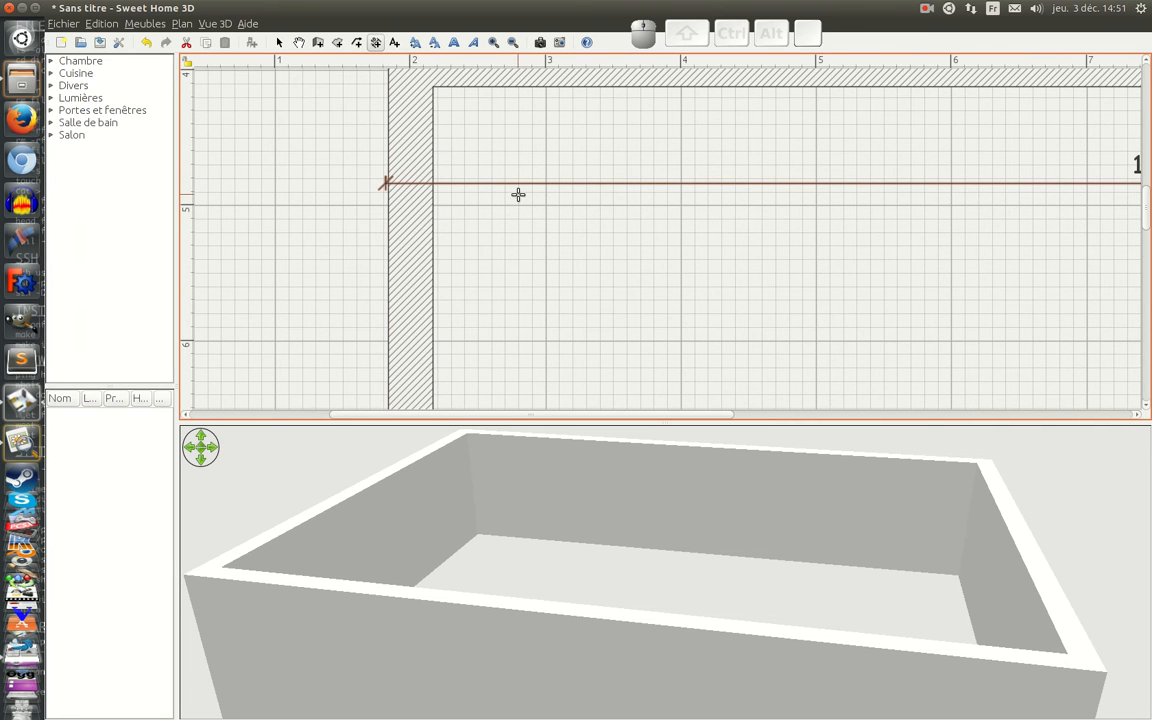
click(279, 44)
click(411, 248)
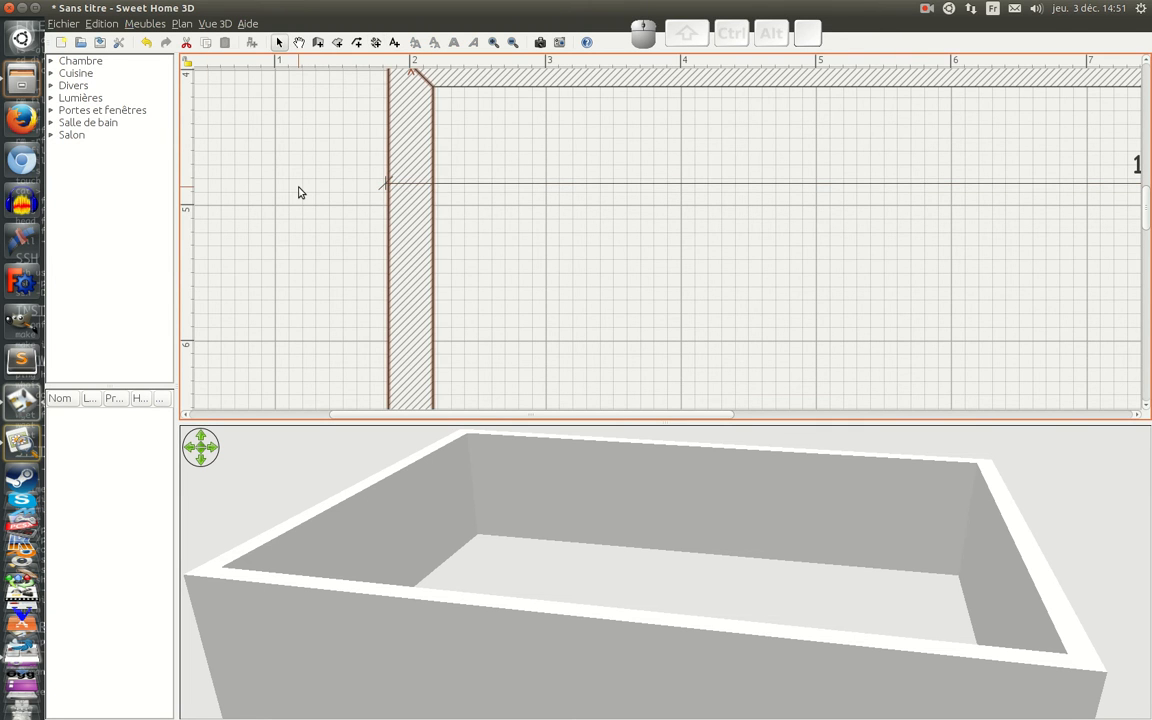
key(Left)
key(Left)
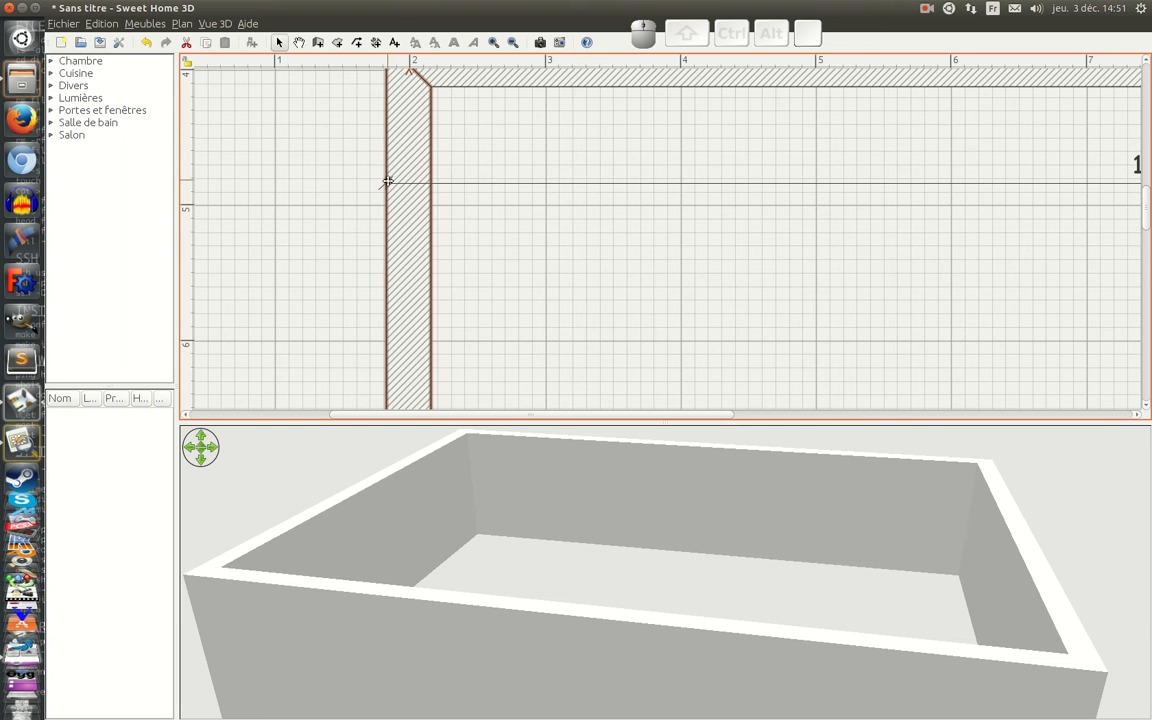
Step: Nudge the right exterior wall inward until its outer face aligns with the end of the 1148 cm dimension line
drag(442, 414, 925, 365)
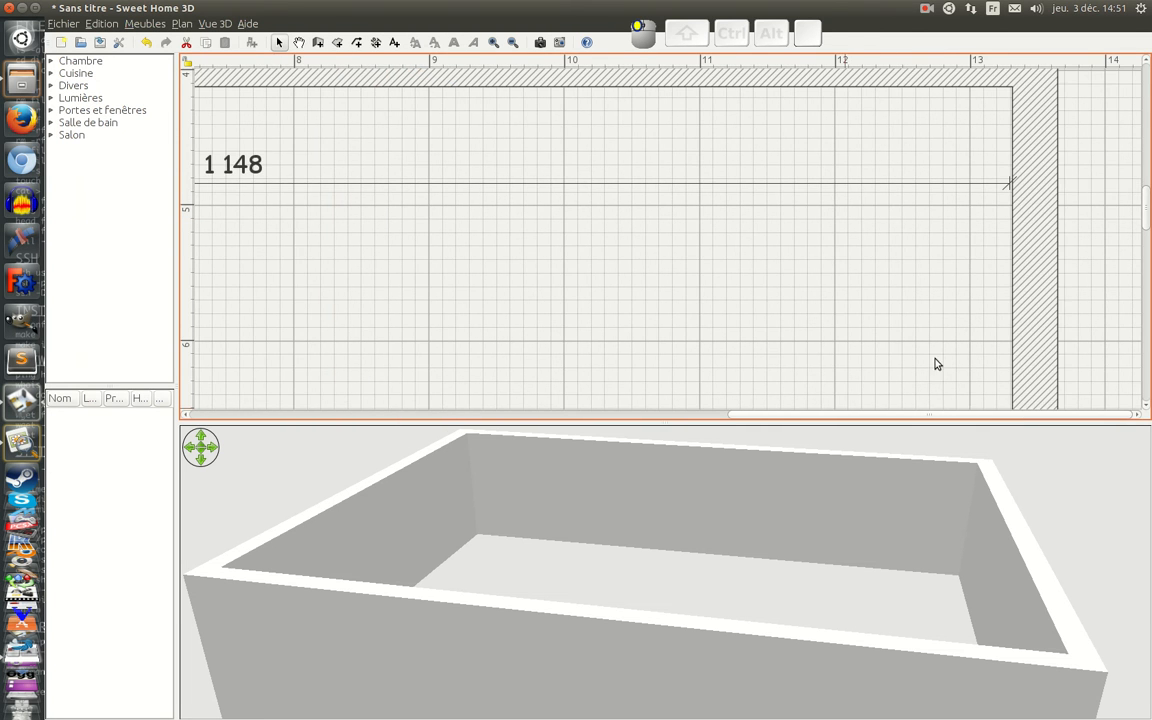
click(1037, 187)
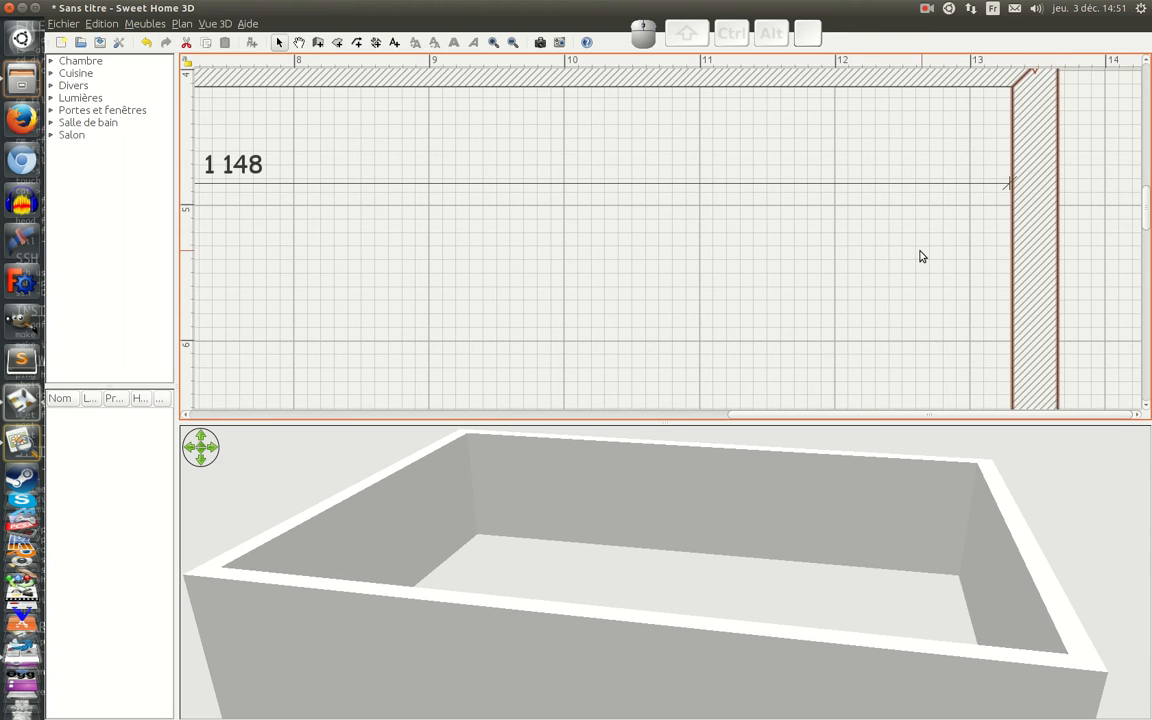
key(Left)
key(Left)
key(Left)
key(Left)
key(Left)
key(Left)
key(Left)
key(Left)
key(Left)
key(Left)
key(Left)
key(Left)
key(Left)
key(Left)
key(Left)
key(Left)
key(Left)
key(Left)
key(Left)
key(Left)
key(Left)
key(Left)
key(Left)
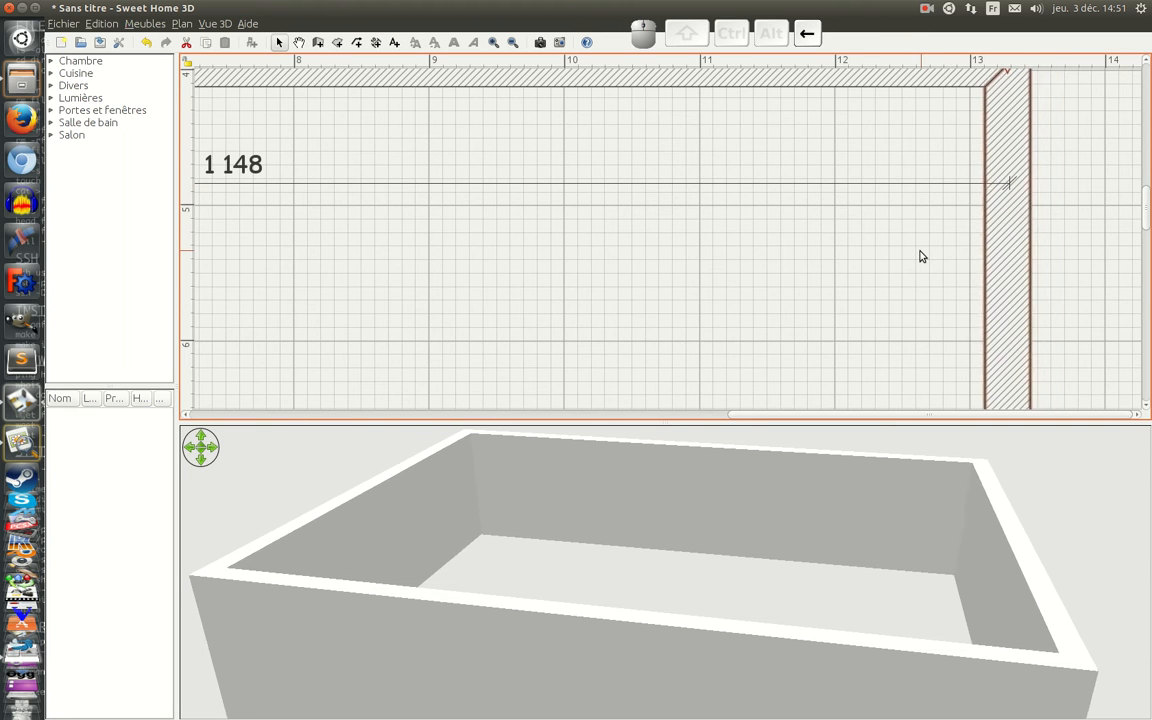
key(Left)
key(Left)
key(Left)
key(Left)
key(Left)
key(Left)
key(Left)
key(Left)
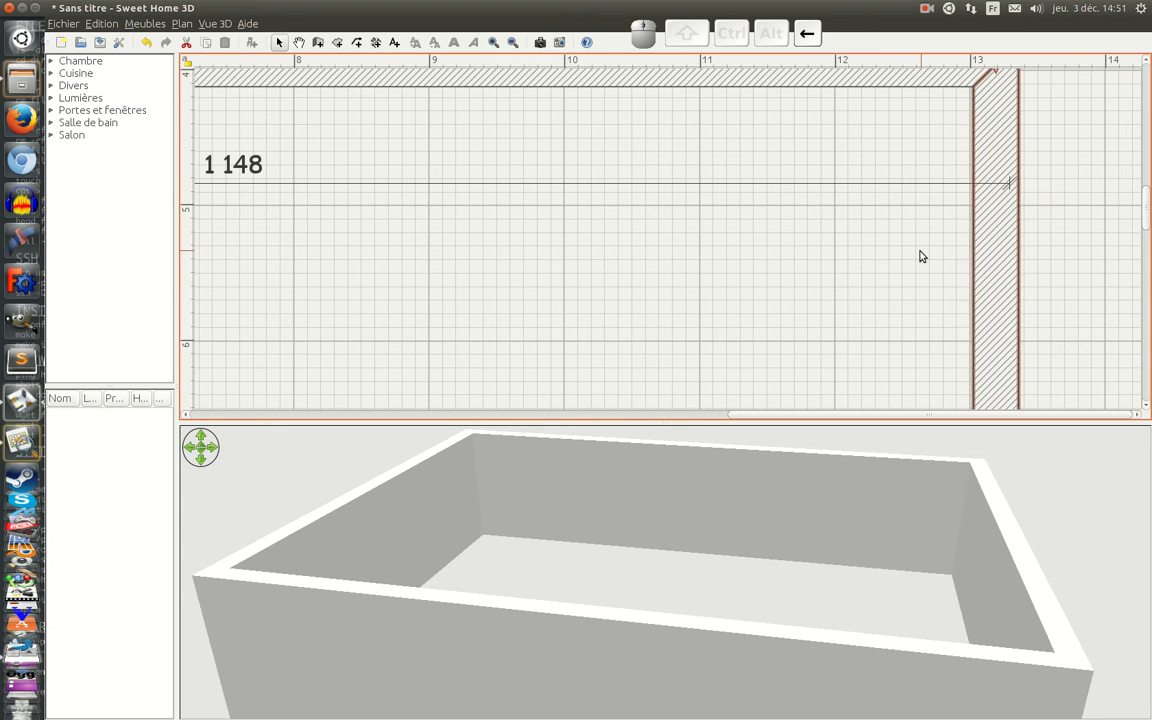
key(Left)
key(Left)
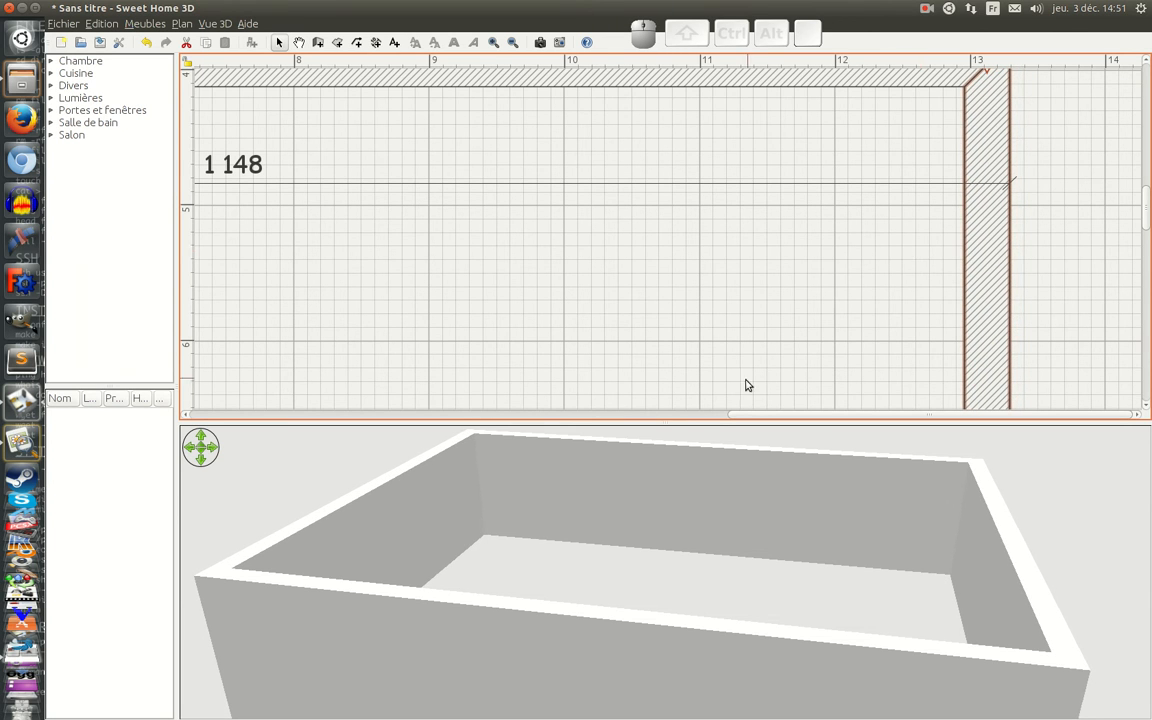
Step: Move the 1148 cm dimension line out of the house to just above the upper wall
ctrl+scroll(633, 293, down, 1)
ctrl+scroll(633, 293, down, 5)
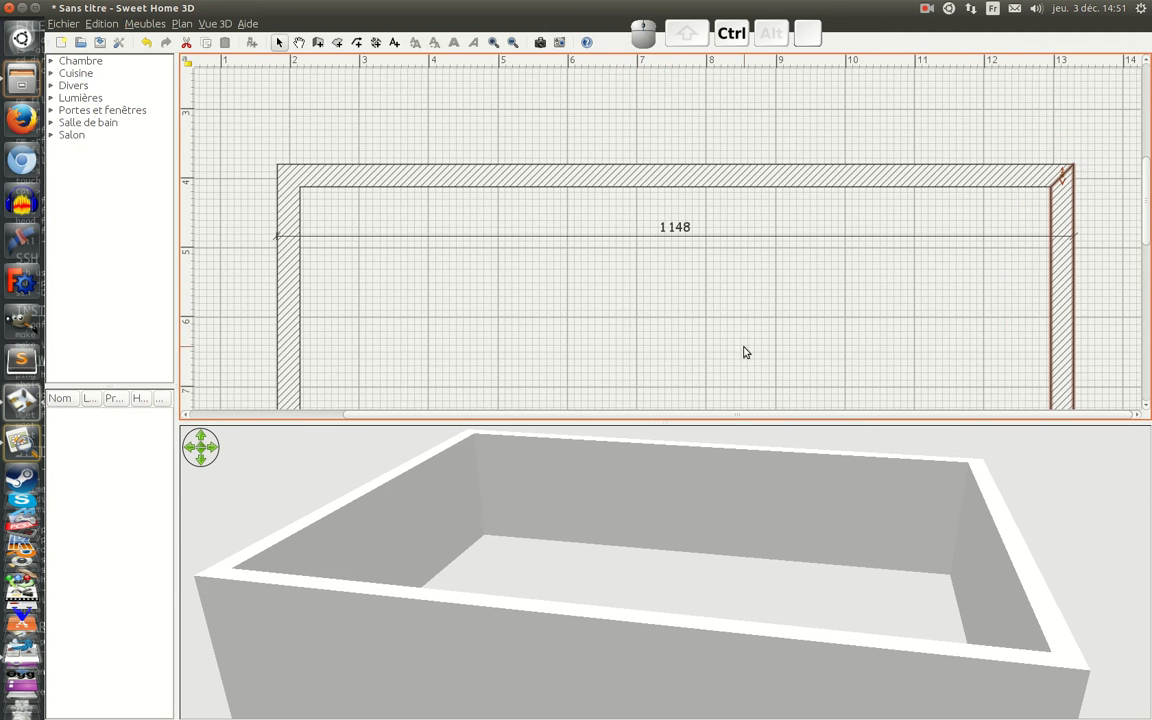
scroll(738, 324, down, 3)
scroll(686, 264, up, 3)
scroll(686, 264, up, 2)
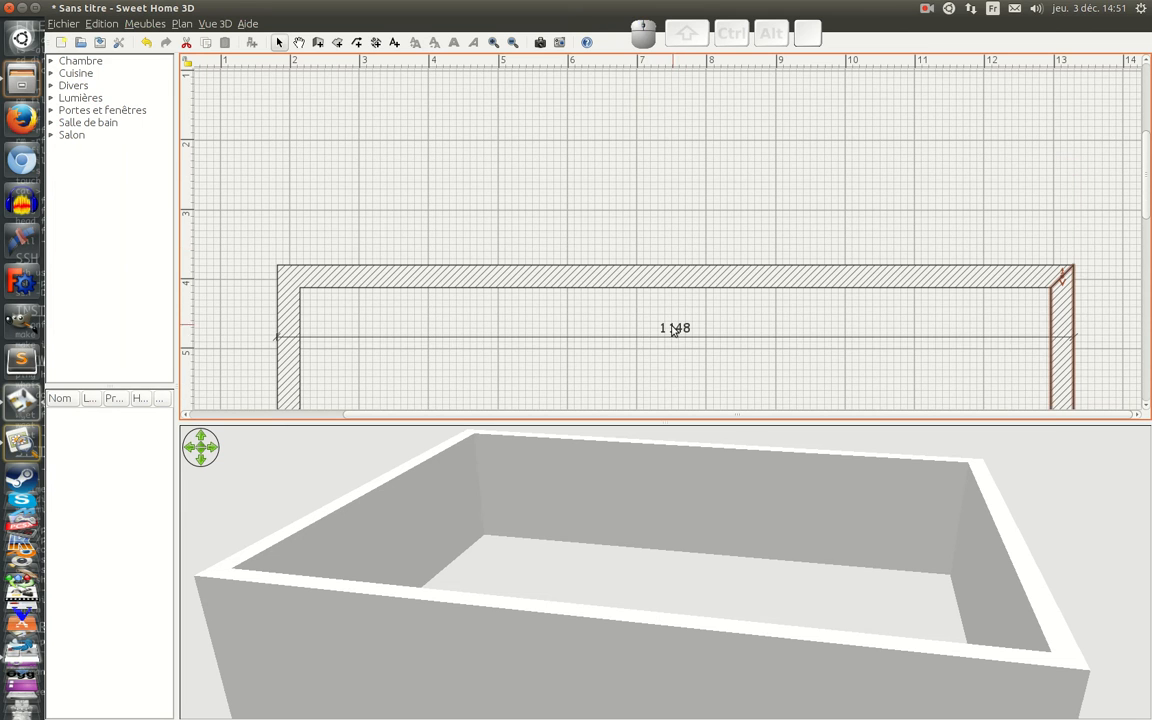
click(676, 337)
drag(679, 337, 681, 221)
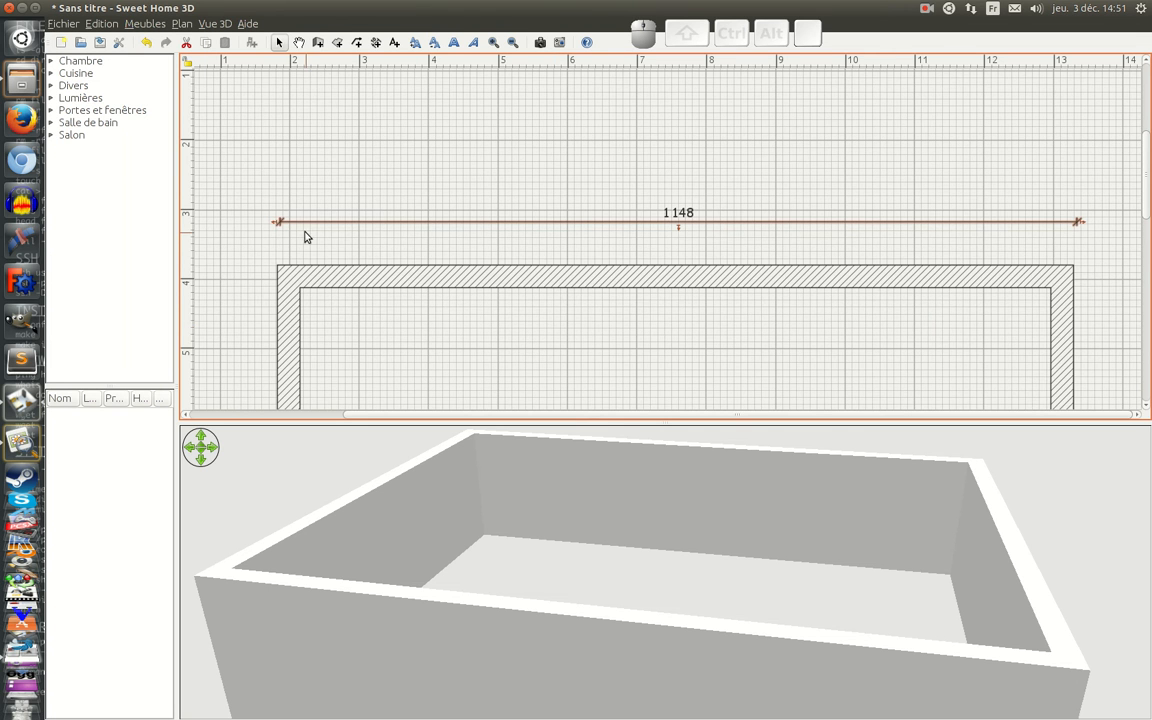
Step: Add a vertical dimension line of 823 cm near the left wall, starting at the upper wall's outer face
scroll(543, 362, down, 5)
scroll(393, 265, up, 3)
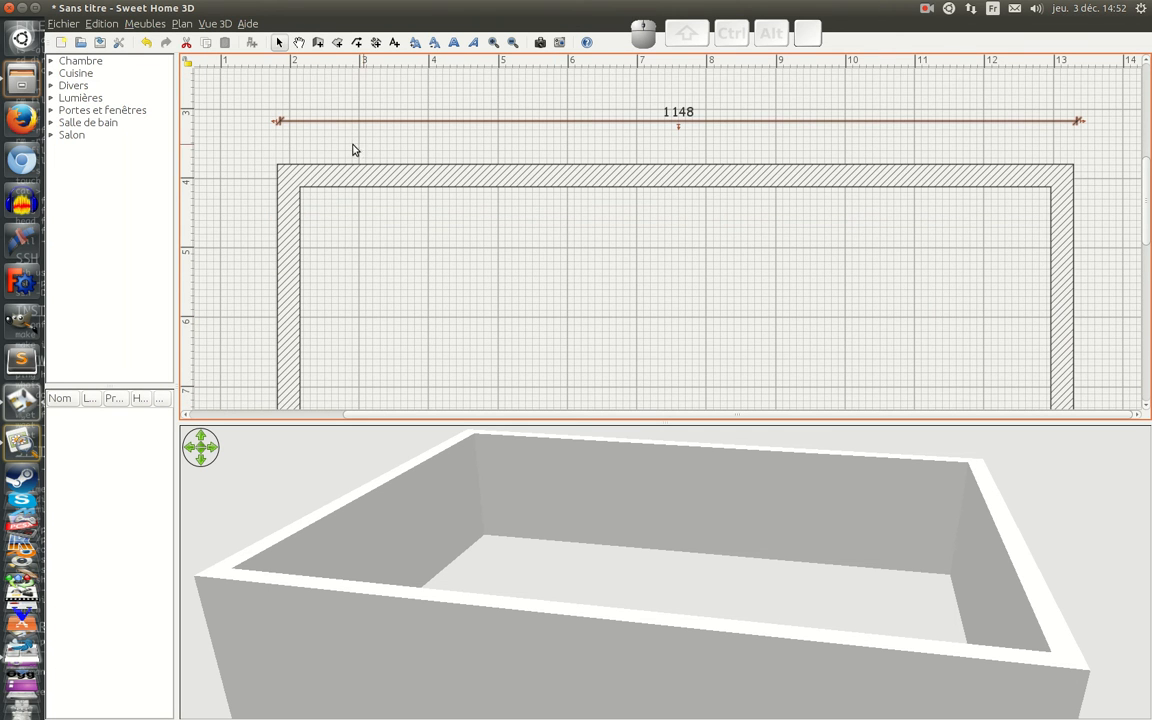
scroll(435, 207, down, 10)
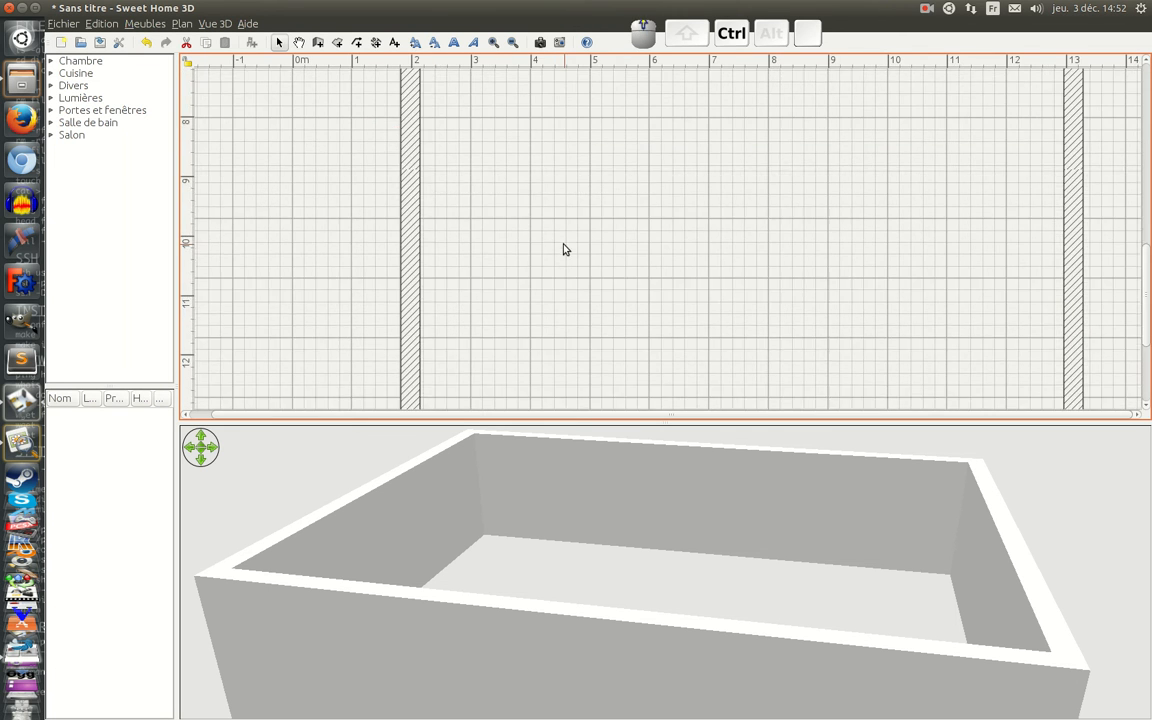
ctrl+scroll(563, 249, down, 1)
ctrl+scroll(558, 177, down, 1)
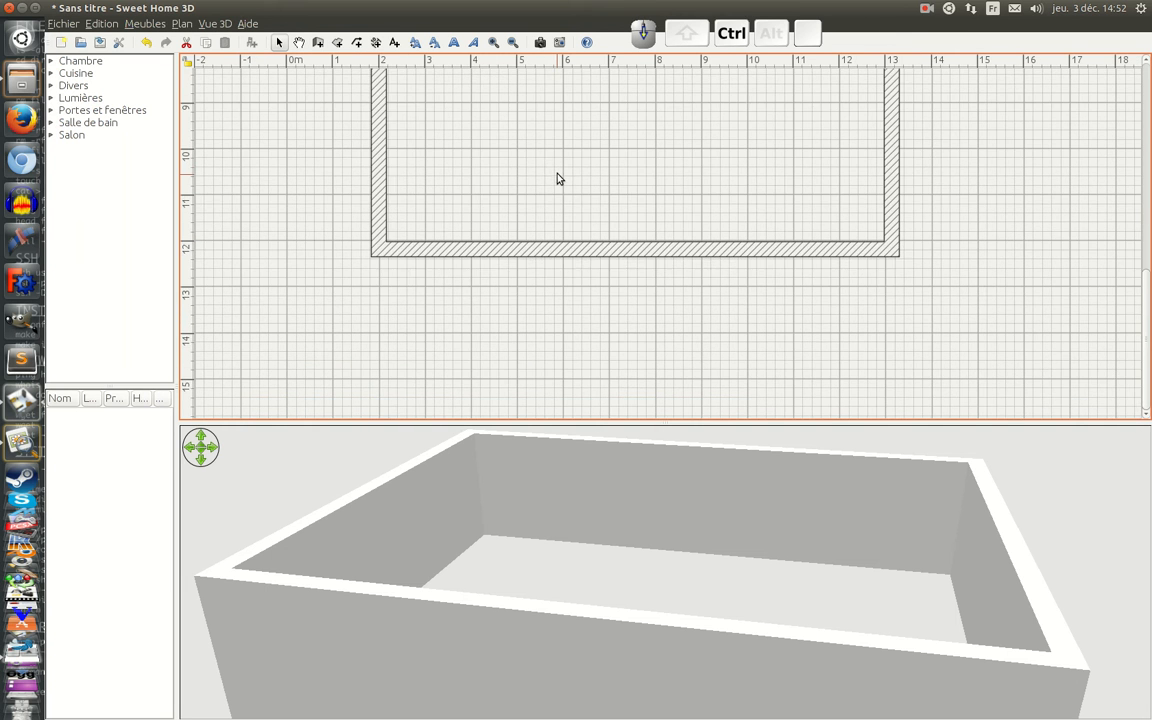
scroll(552, 150, up, 6)
ctrl+scroll(545, 139, down, 1)
ctrl+scroll(535, 175, down, 1)
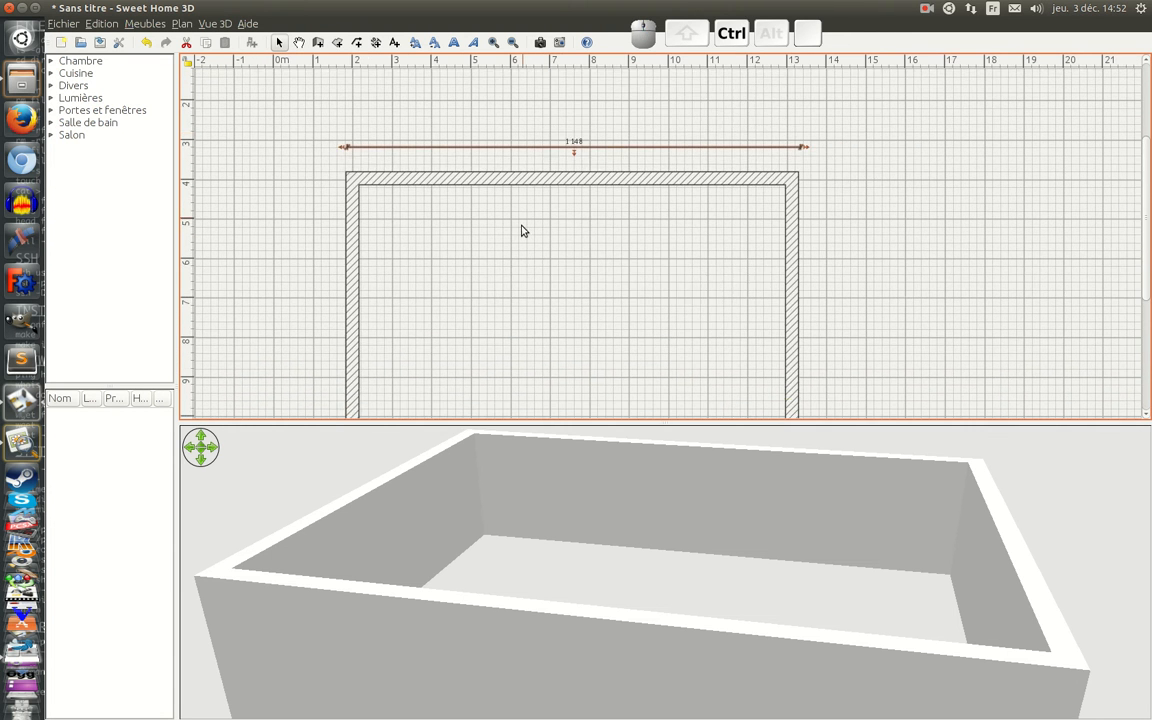
scroll(530, 200, down, 3)
ctrl+scroll(440, 188, down, 1)
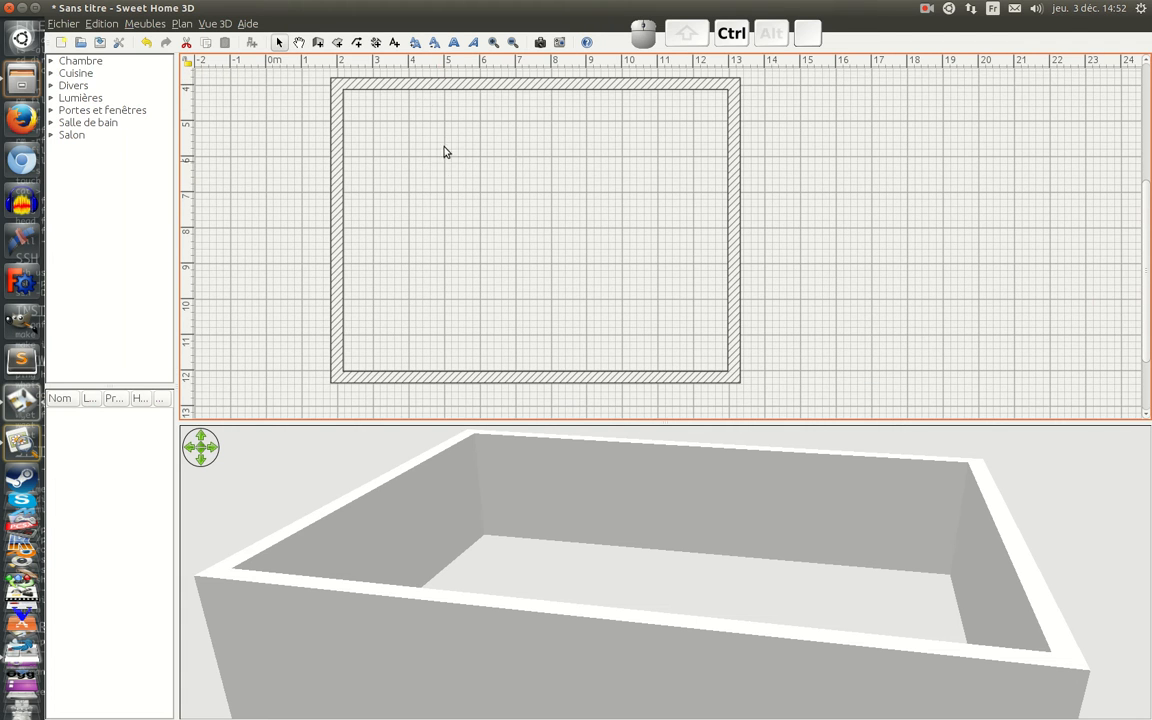
click(376, 43)
click(366, 78)
key(Return)
text(823)
key(Return)
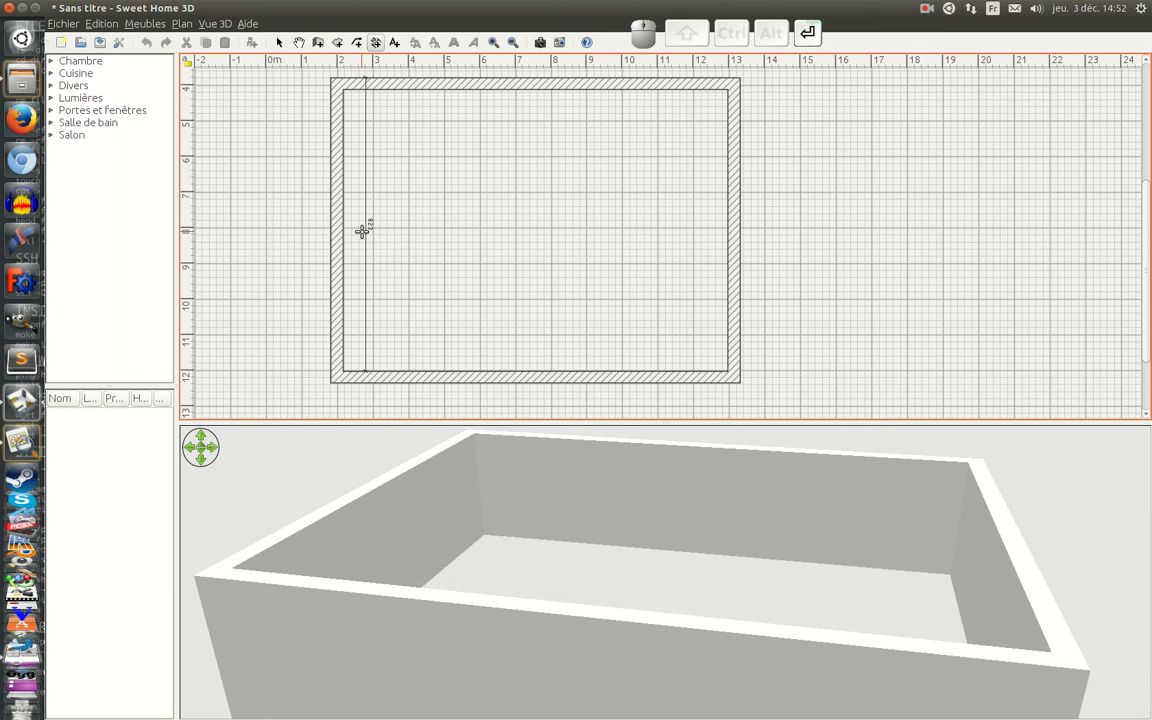
key(Return)
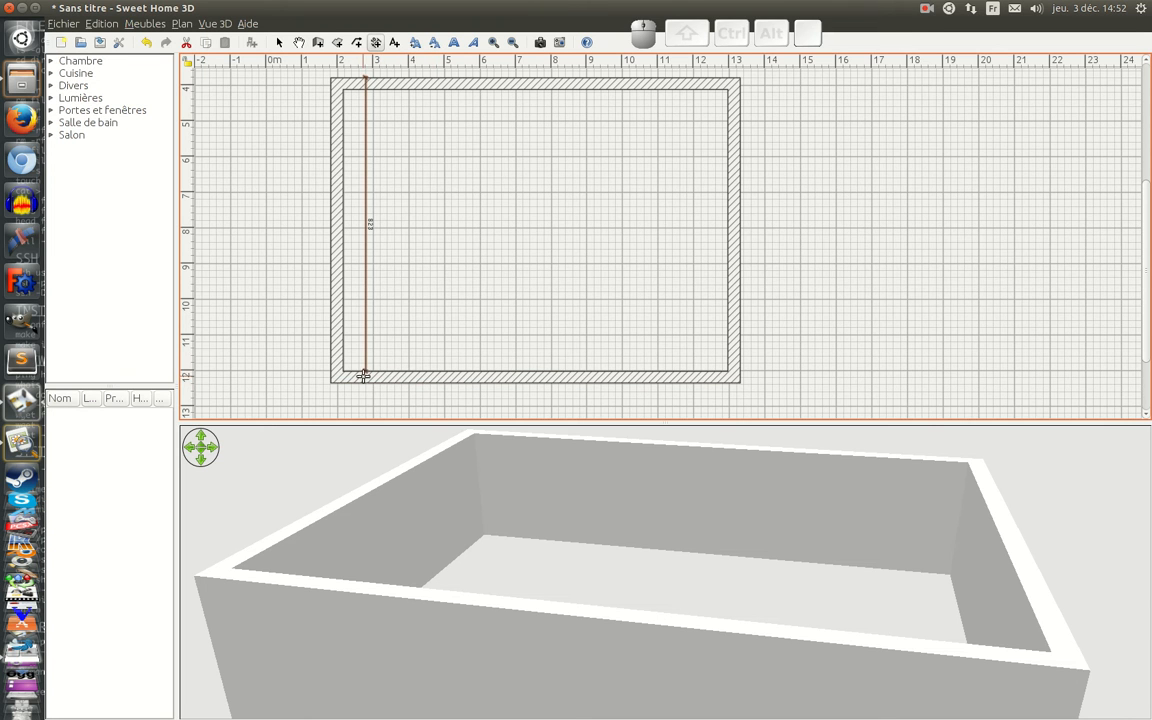
Step: Nudge the lower exterior wall upward until its outer face aligns with the end of the 823 cm dimension line
click(279, 43)
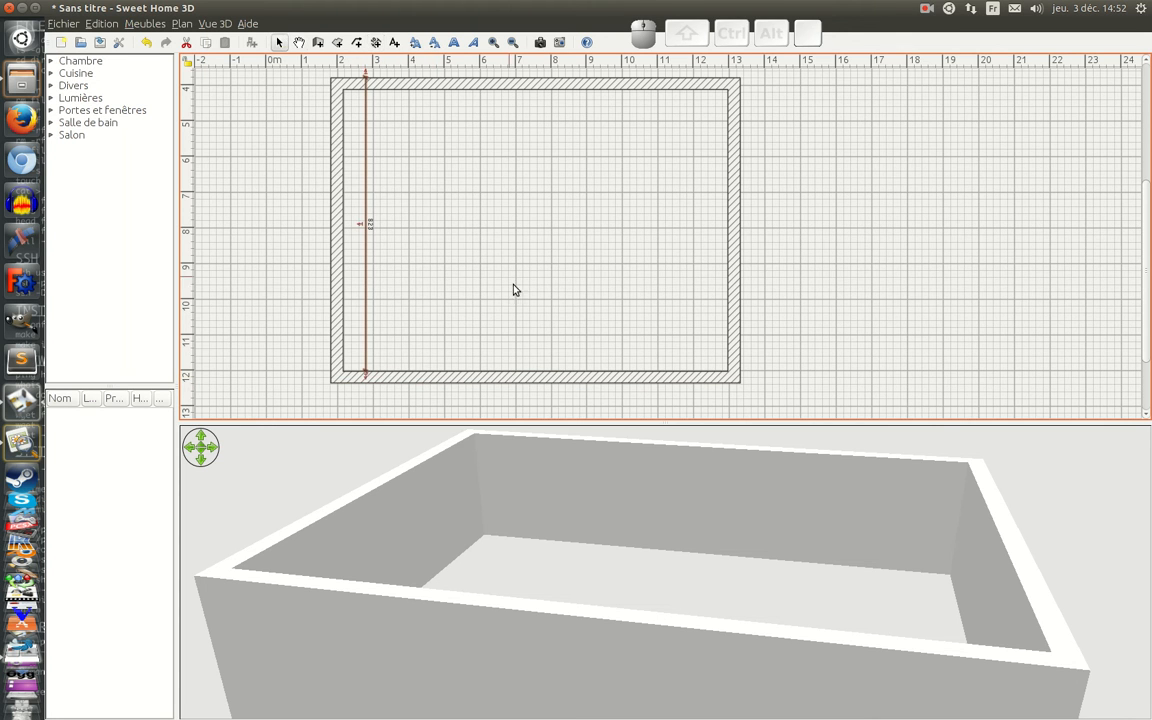
click(434, 379)
key(Up)
key(Up)
key(Up)
key(Up)
key(Up)
key(Up)
key(Up)
key(Up)
key(Up)
key(Up)
key(Up)
key(Up)
key(Up)
key(Up)
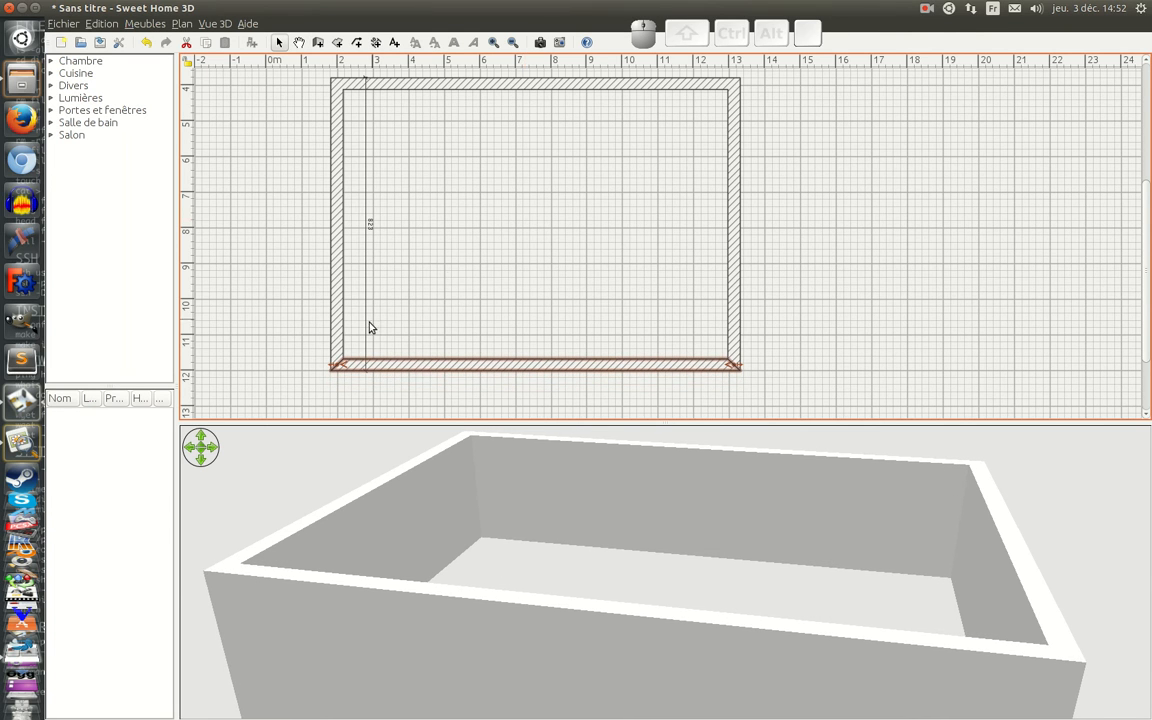
ctrl+scroll(424, 368, up, 2)
ctrl+scroll(424, 368, up, 3)
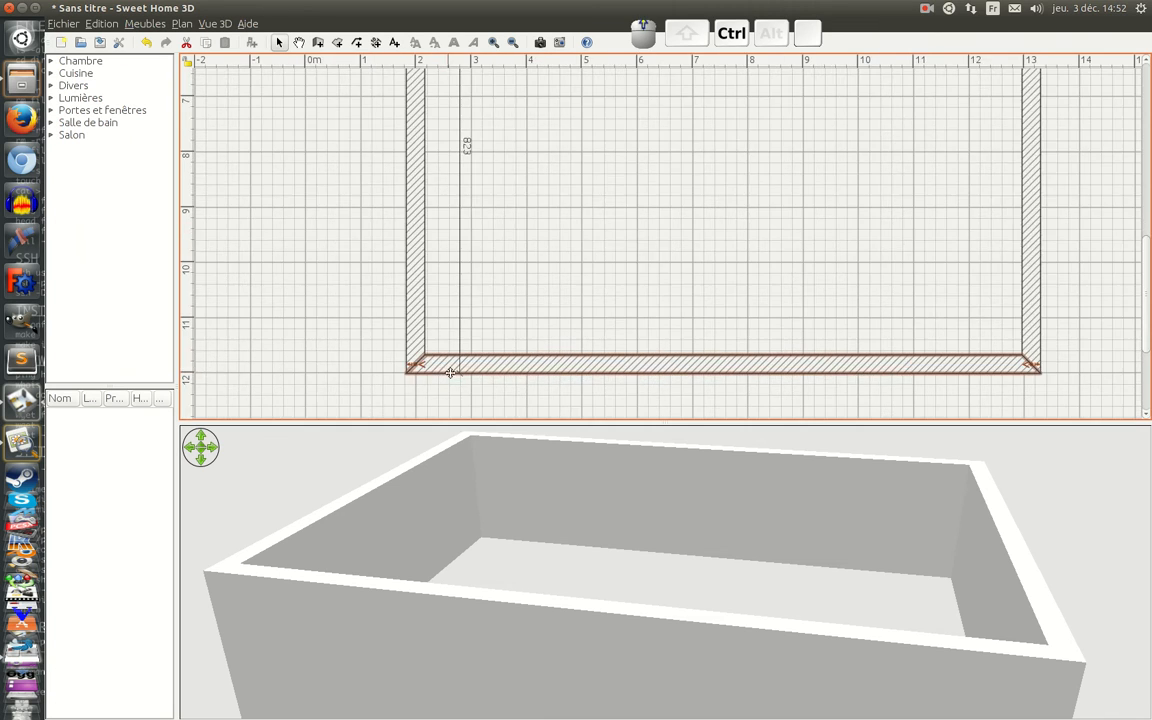
ctrl+scroll(480, 380, up, 3)
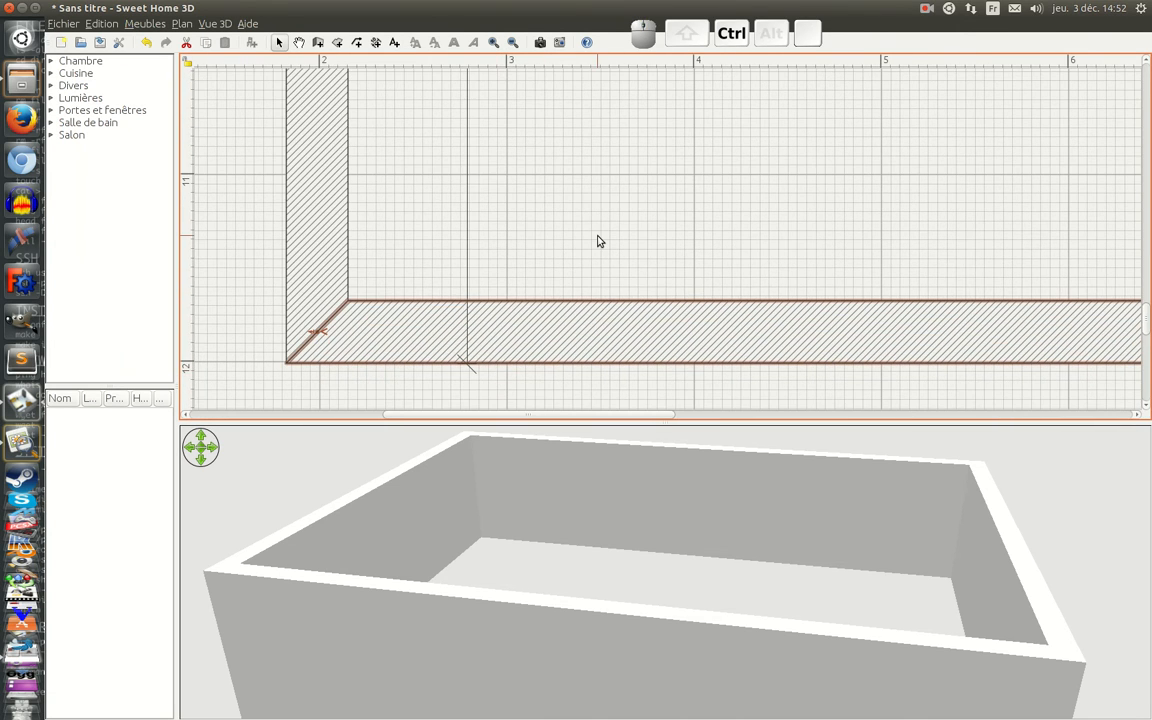
scroll(598, 241, right, 2)
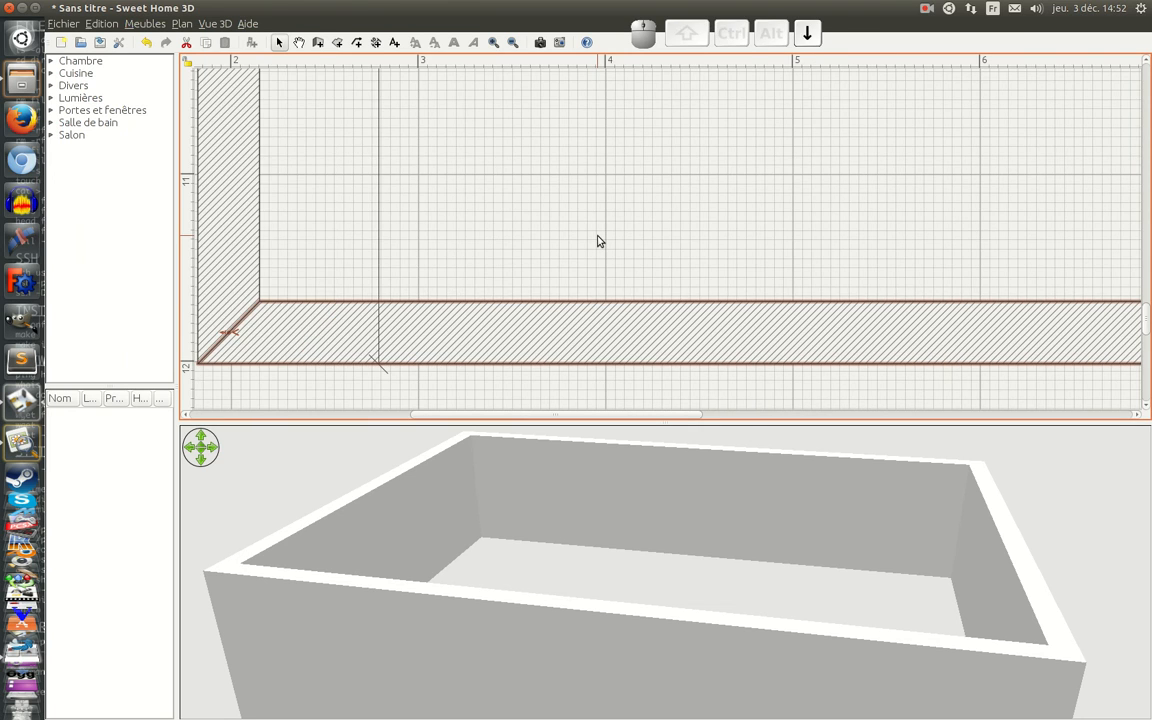
ctrl+scroll(600, 245, down, 3)
ctrl+scroll(603, 250, down, 4)
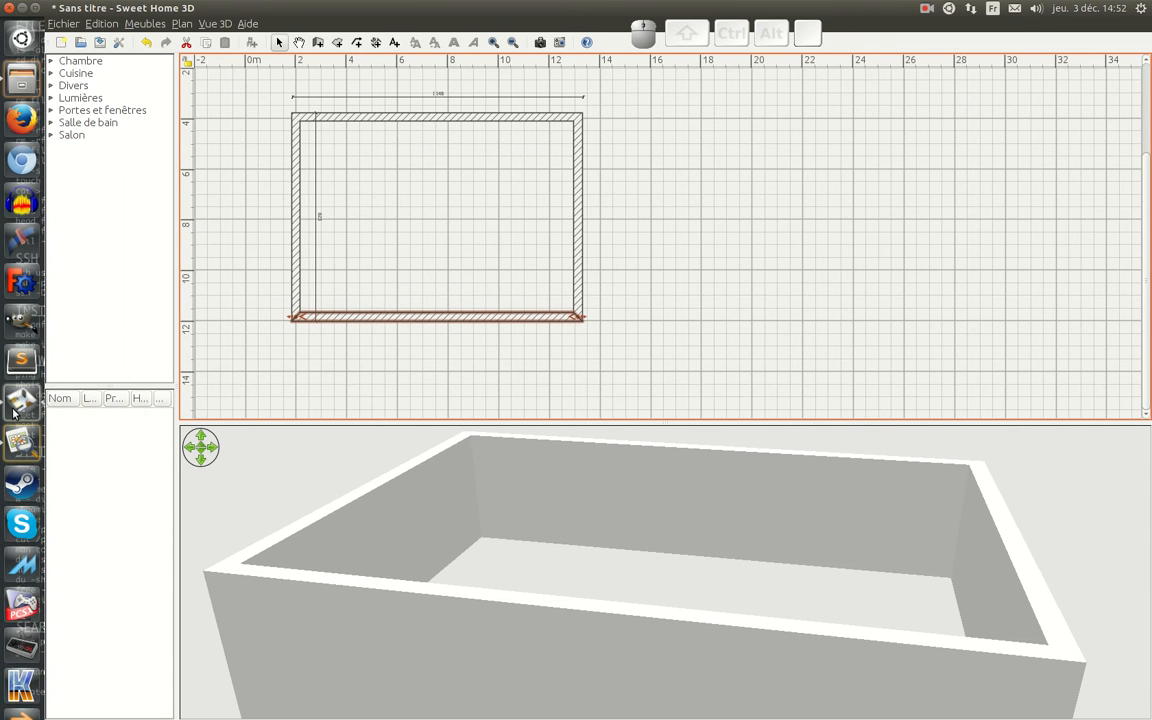
Step: Consult the scanned plan image Plan RDC.jpg, return to Sweet Home 3D and delete the vertical 823 cm dimension line
click(22, 441)
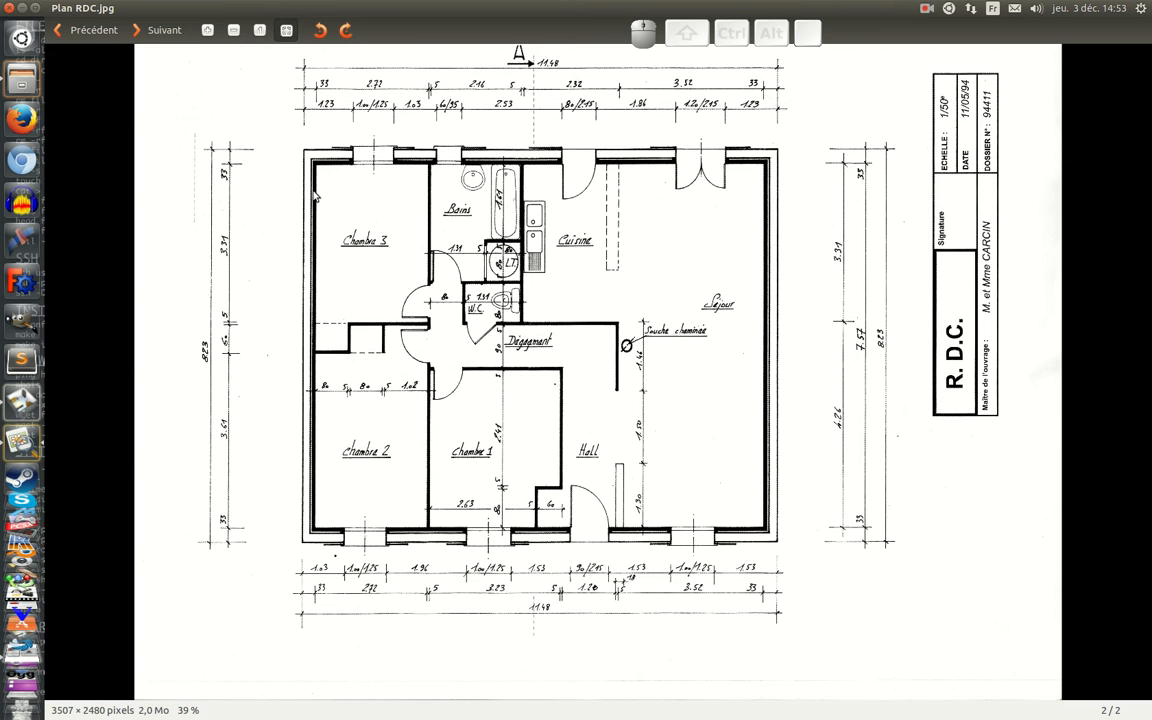
click(24, 402)
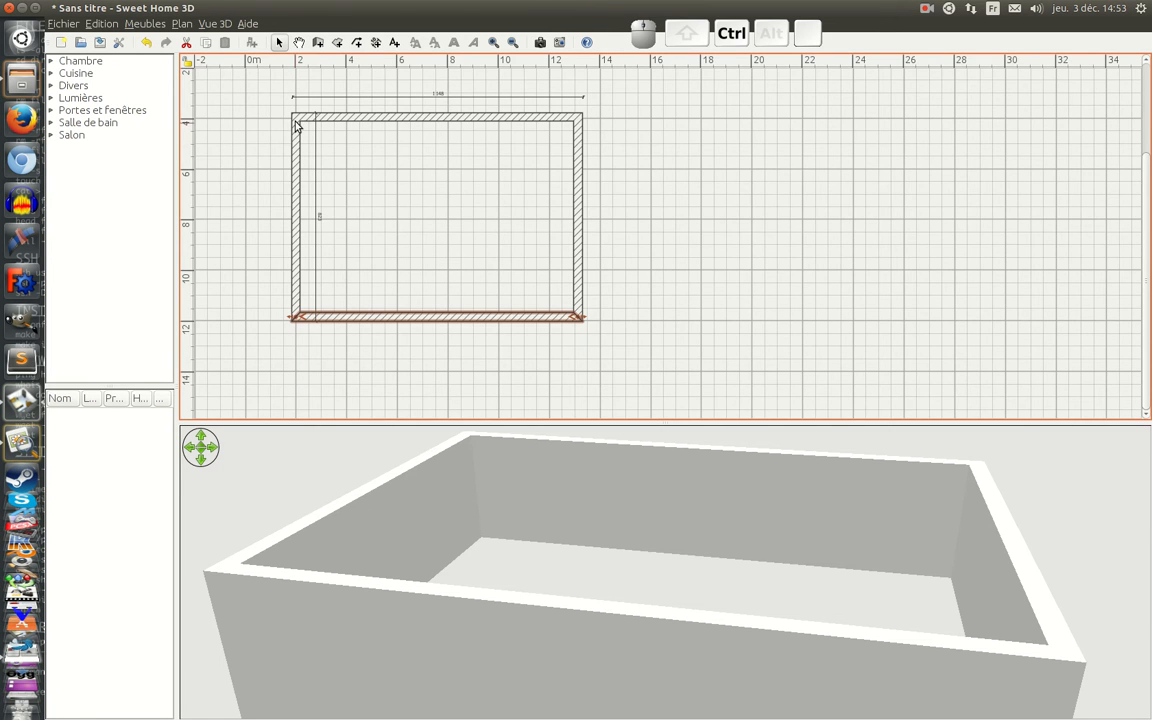
ctrl+scroll(378, 168, up, 3)
ctrl+scroll(419, 134, up, 2)
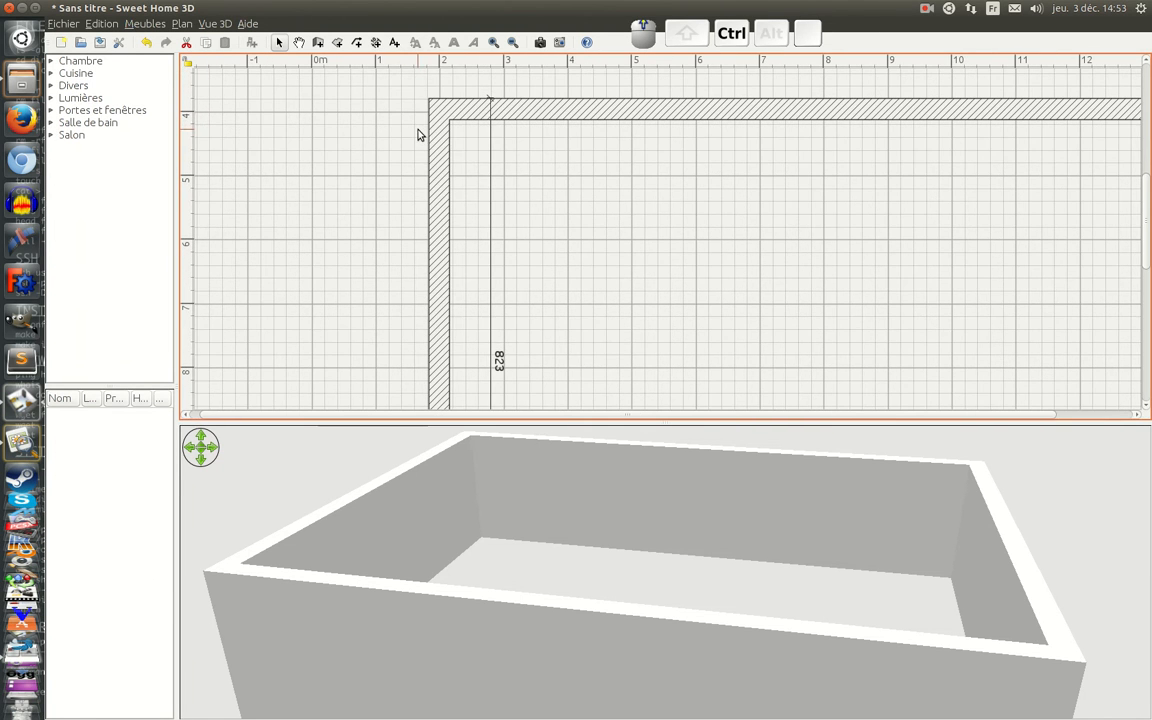
click(489, 231)
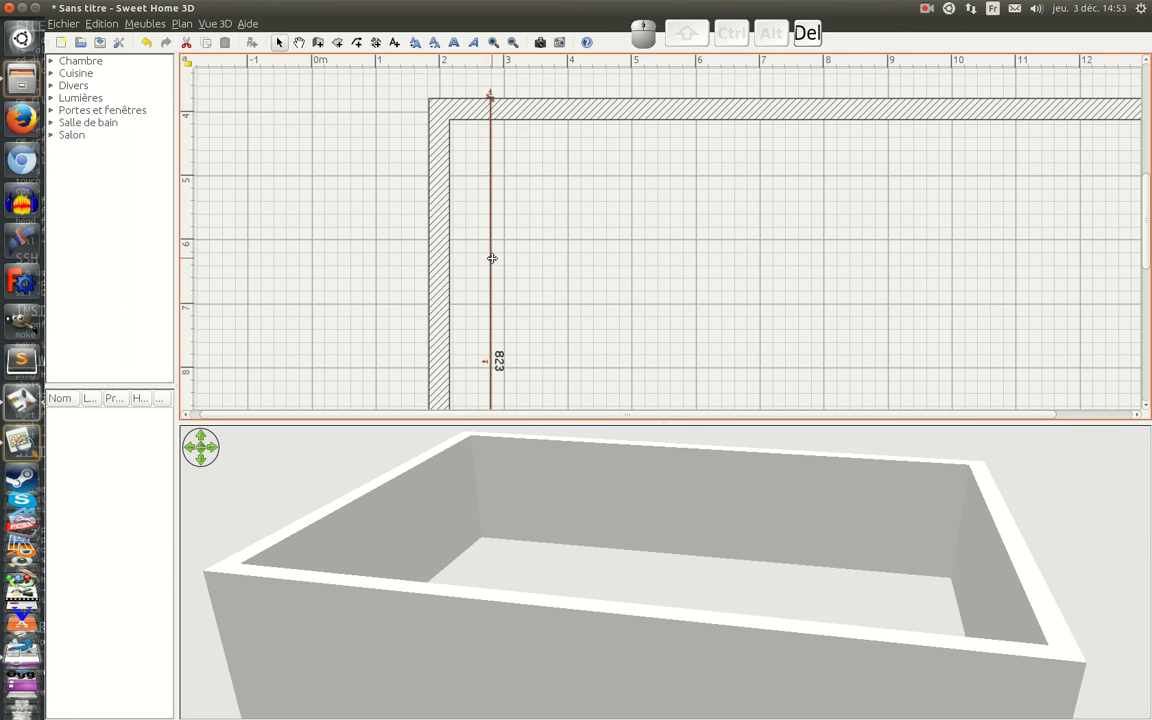
key(Delete)
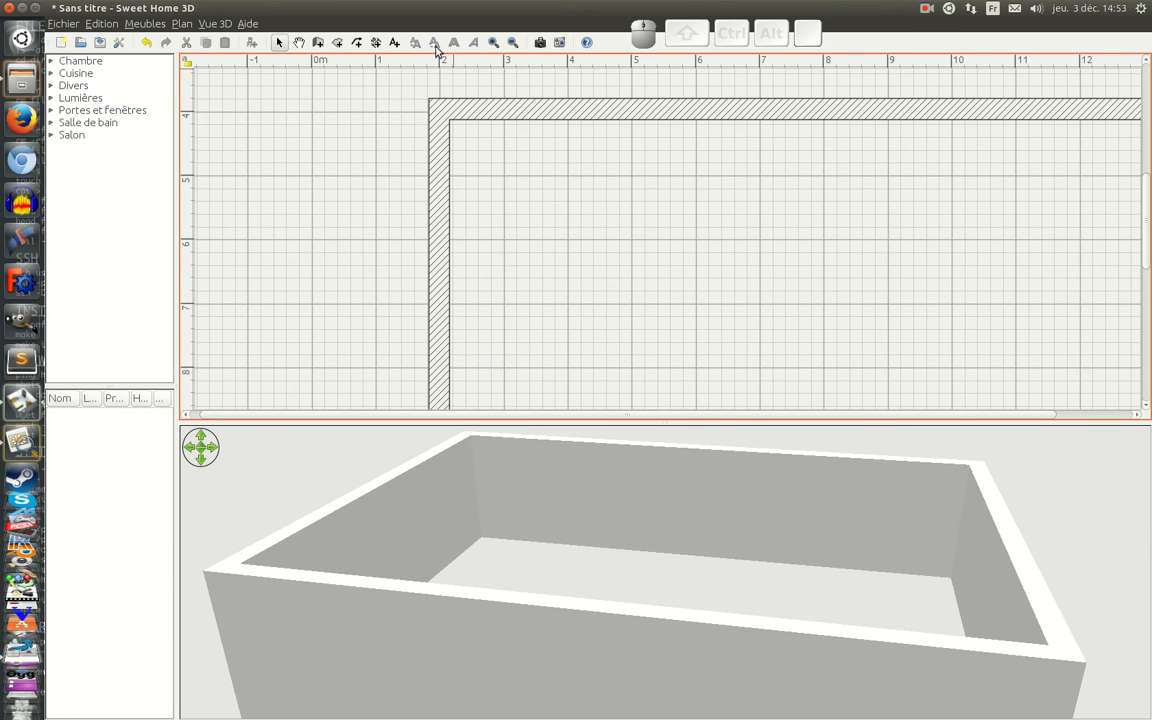
Step: Draw two 7.5 cm partitions enclosing the upper-left bedroom: one about 390 cm down from the upper wall, one across to the left wall
click(319, 43)
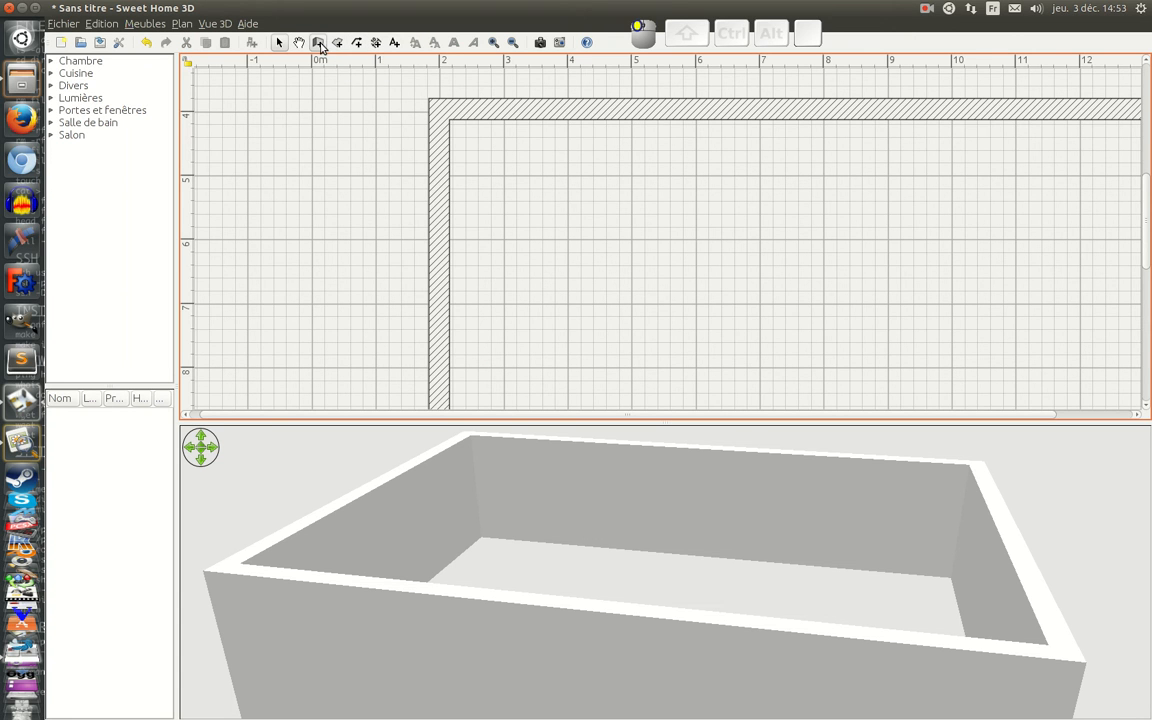
click(635, 112)
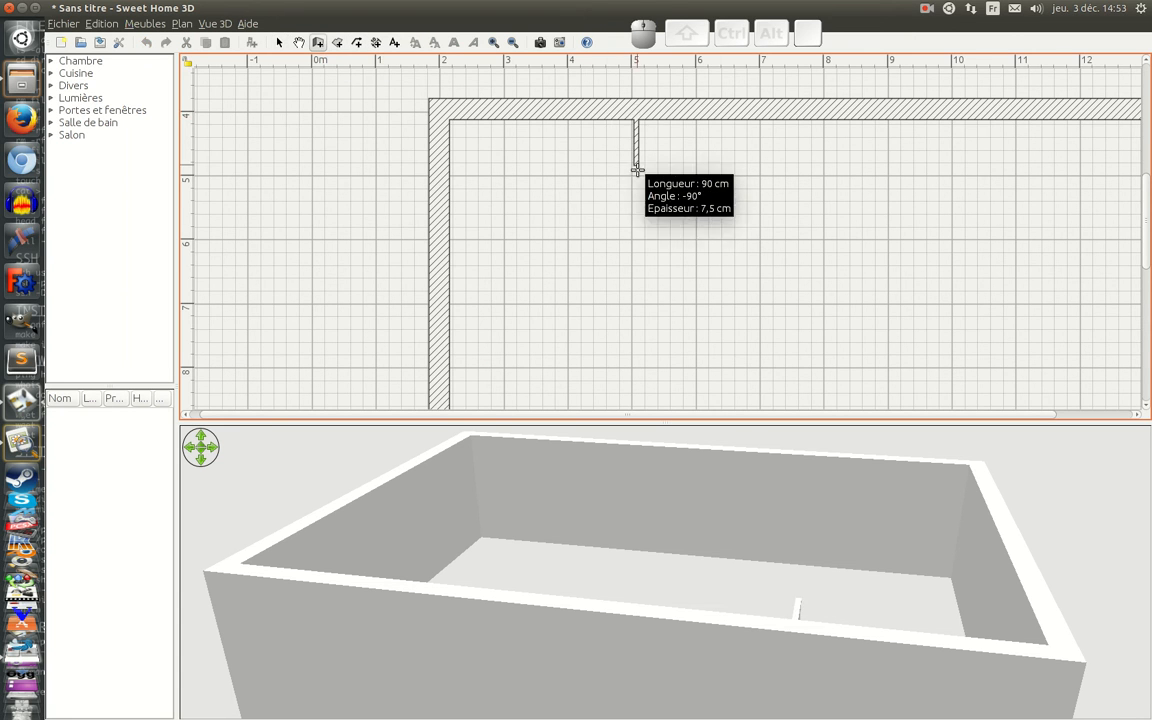
click(636, 358)
click(442, 356)
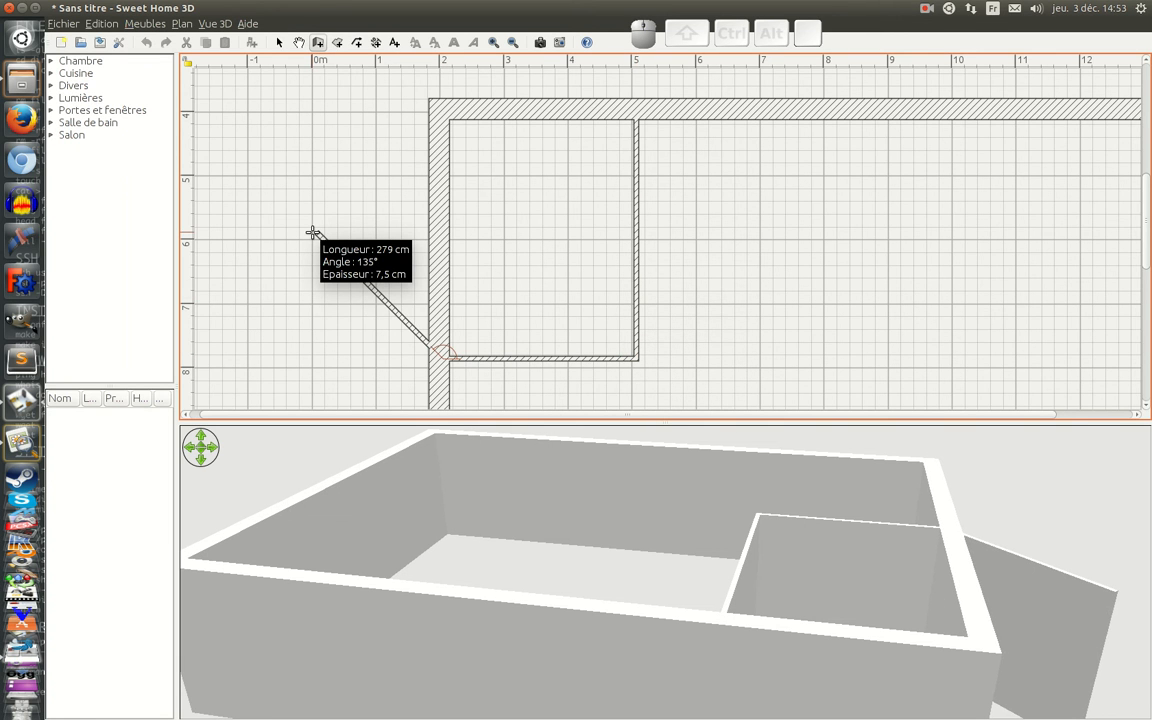
key(Escape)
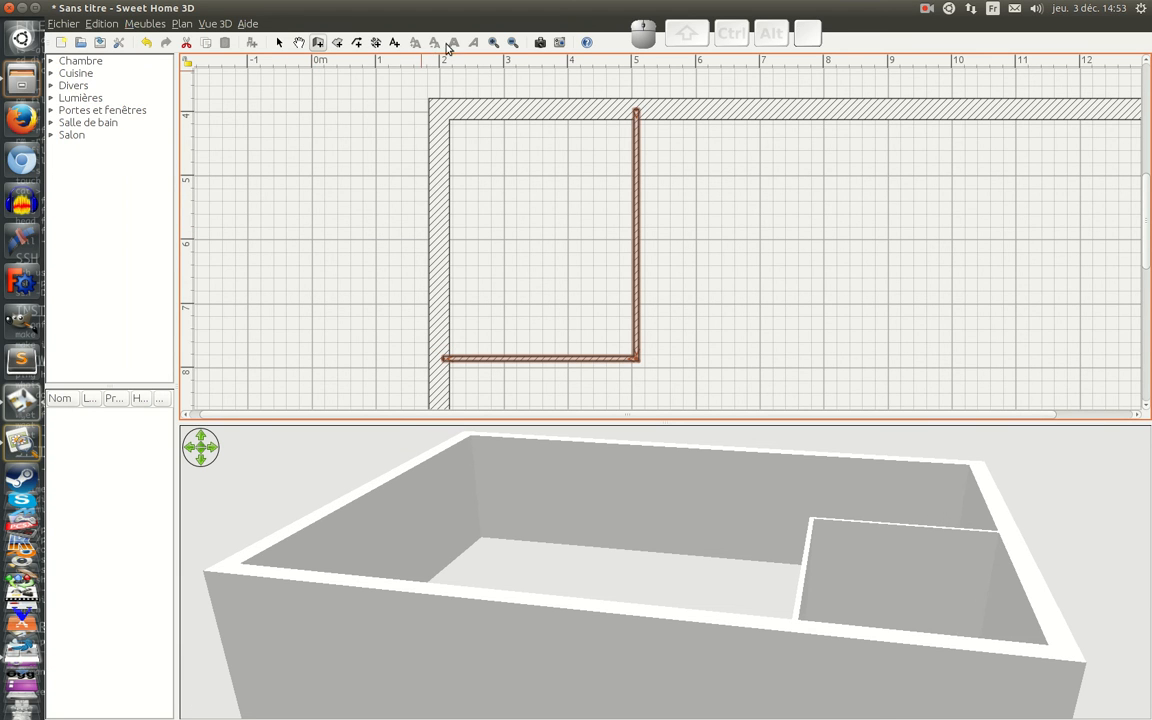
Step: Add a vertical dimension line of 331 cm inside the bedroom, starting at the upper wall's inner face
click(376, 42)
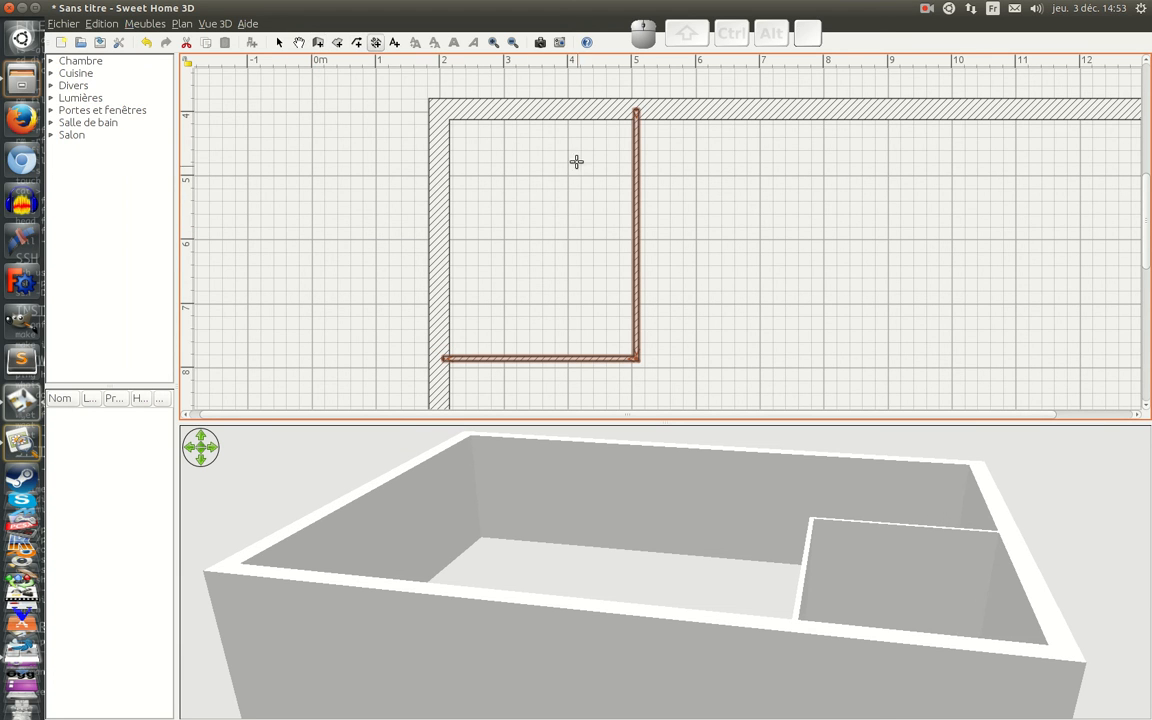
click(532, 118)
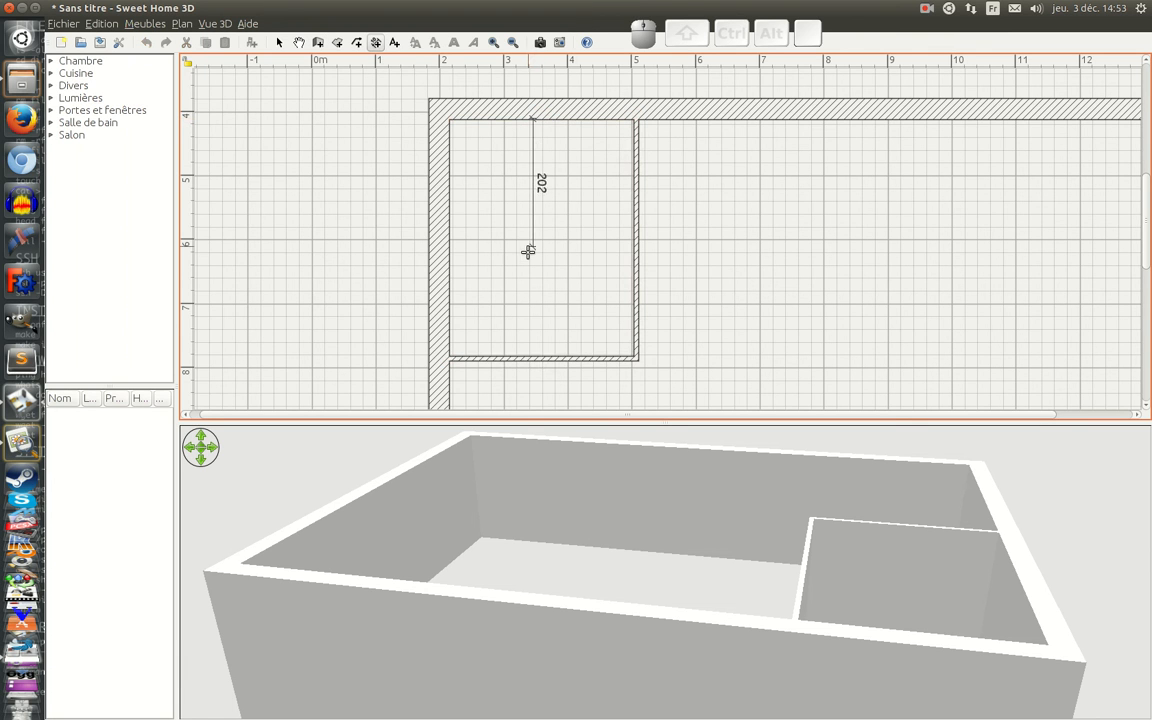
key(Return)
text(331)
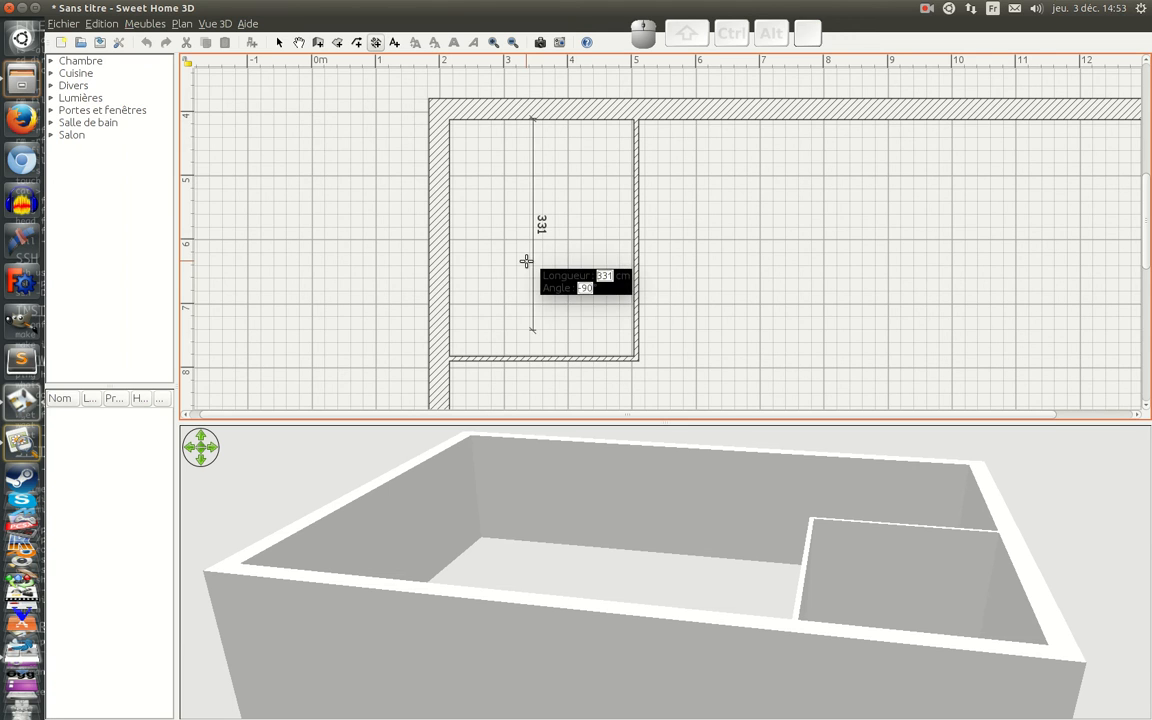
key(Return)
key(Return)
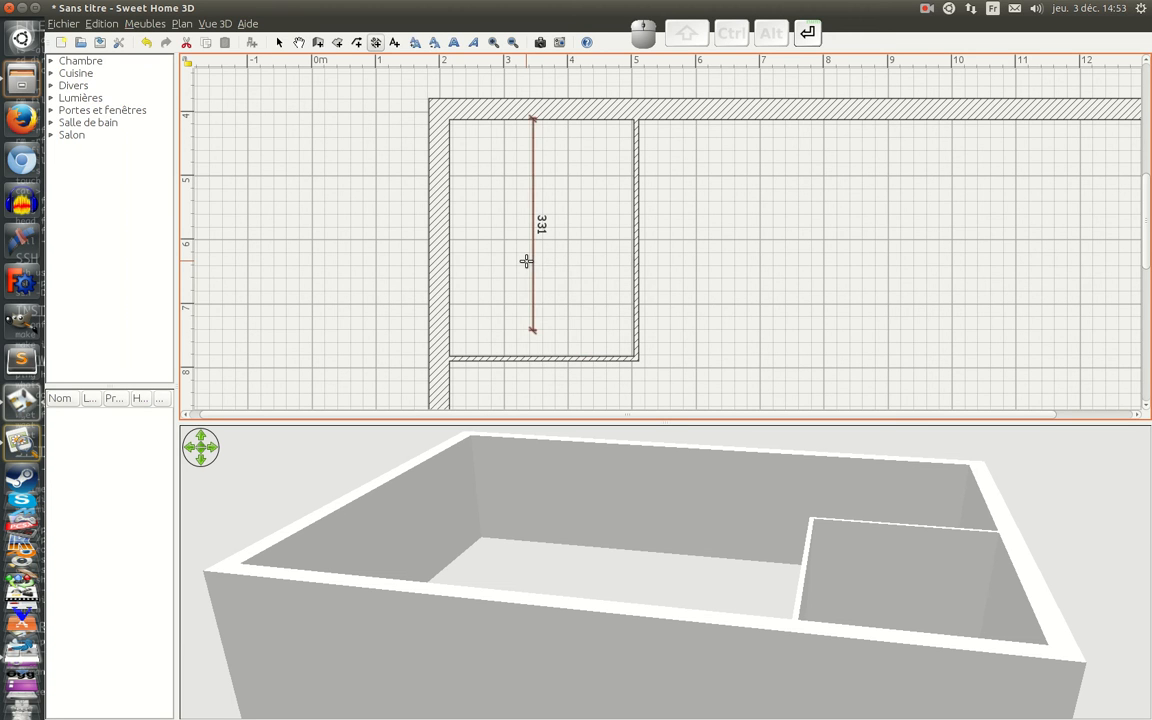
Step: Nudge the 331 cm dimension line slightly downward so its start aligns with the upper wall's inner face
key(Down)
key(Down)
key(Down)
key(Down)
key(Up)
key(Up)
click(281, 43)
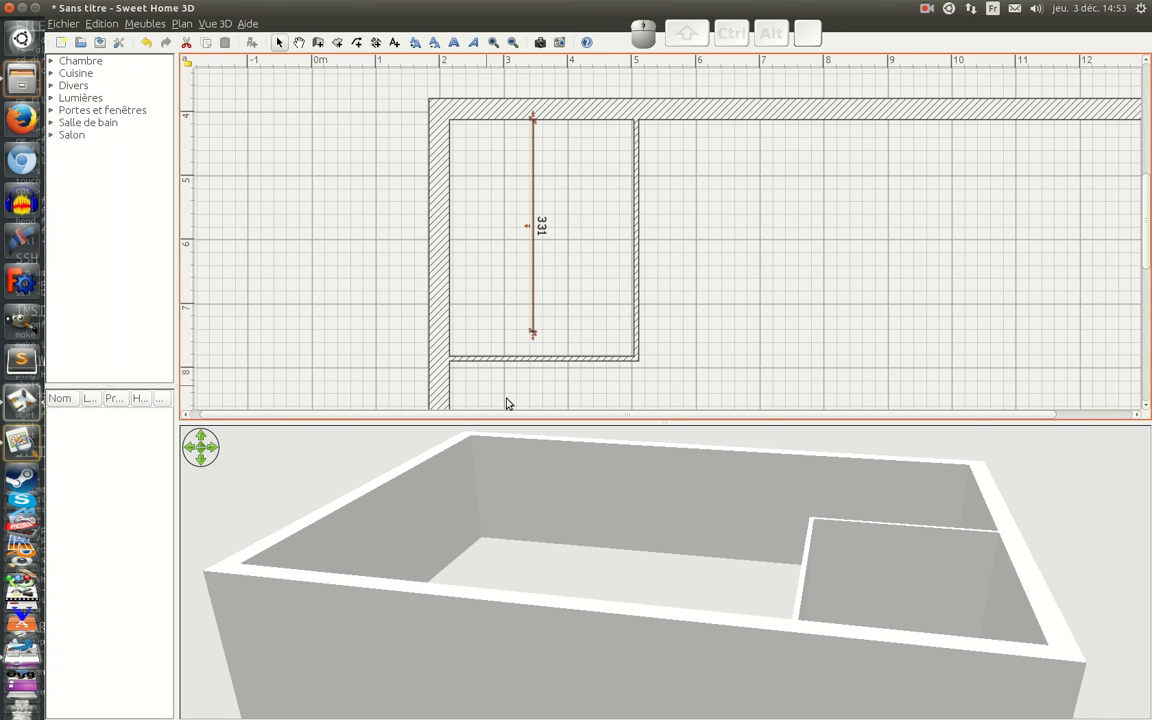
Step: Nudge the bedroom's horizontal partition upward until its inner face meets the end of the 331 cm dimension line
click(520, 359)
key(Up)
key(Up)
key(Up)
key(Up)
key(Up)
key(Up)
key(Up)
key(Up)
key(Up)
key(Up)
key(Up)
key(Up)
key(Up)
key(Up)
key(Up)
key(Up)
key(Up)
key(Up)
key(Up)
key(Up)
key(Up)
key(Up)
key(Up)
key(Up)
key(Up)
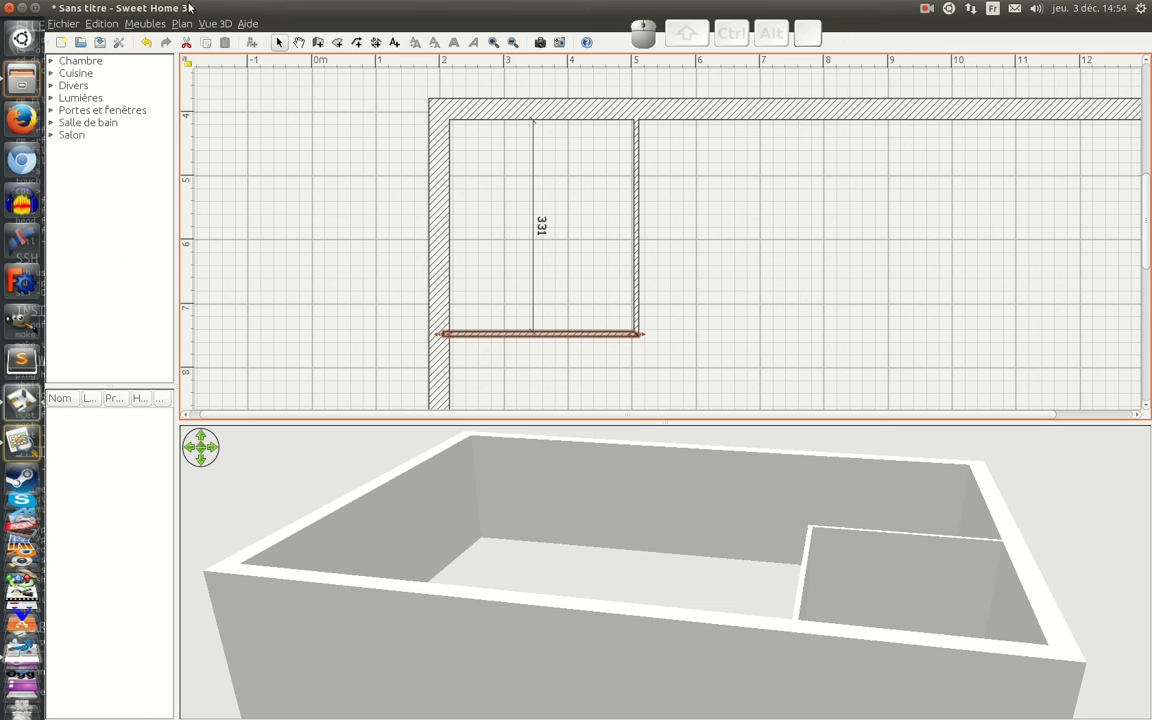
Step: Add a horizontal 272 cm dimension line across the bedroom, aligned with the inner face of its left exterior wall
click(377, 43)
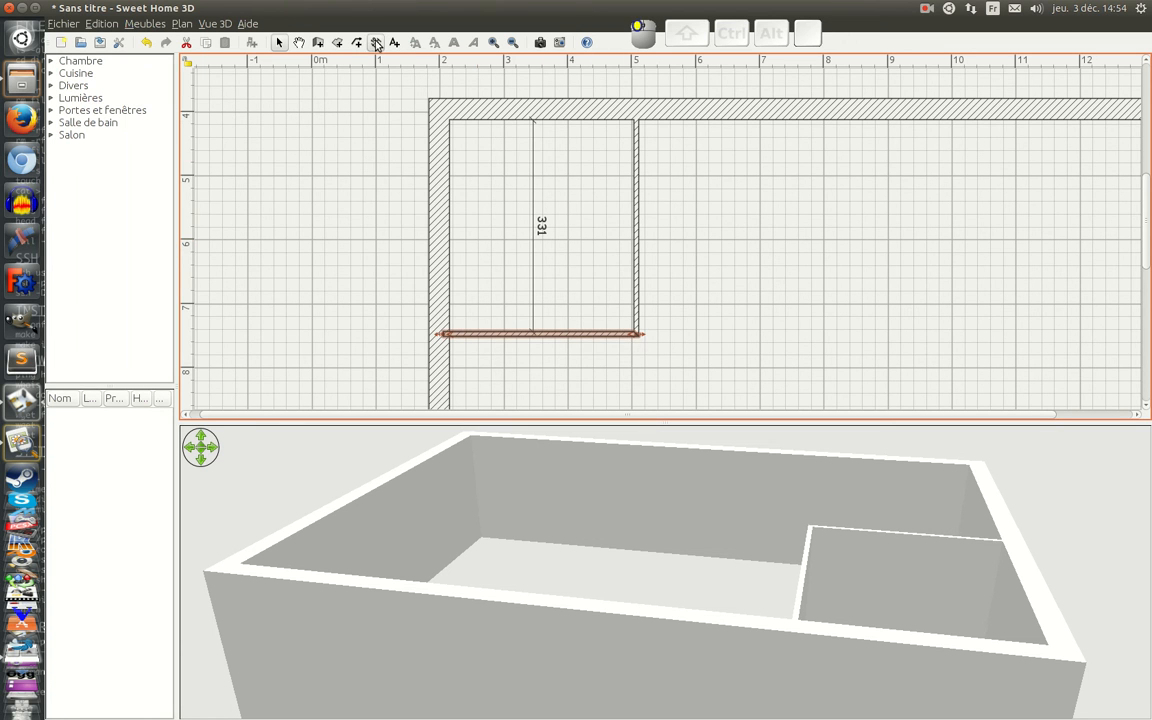
click(450, 168)
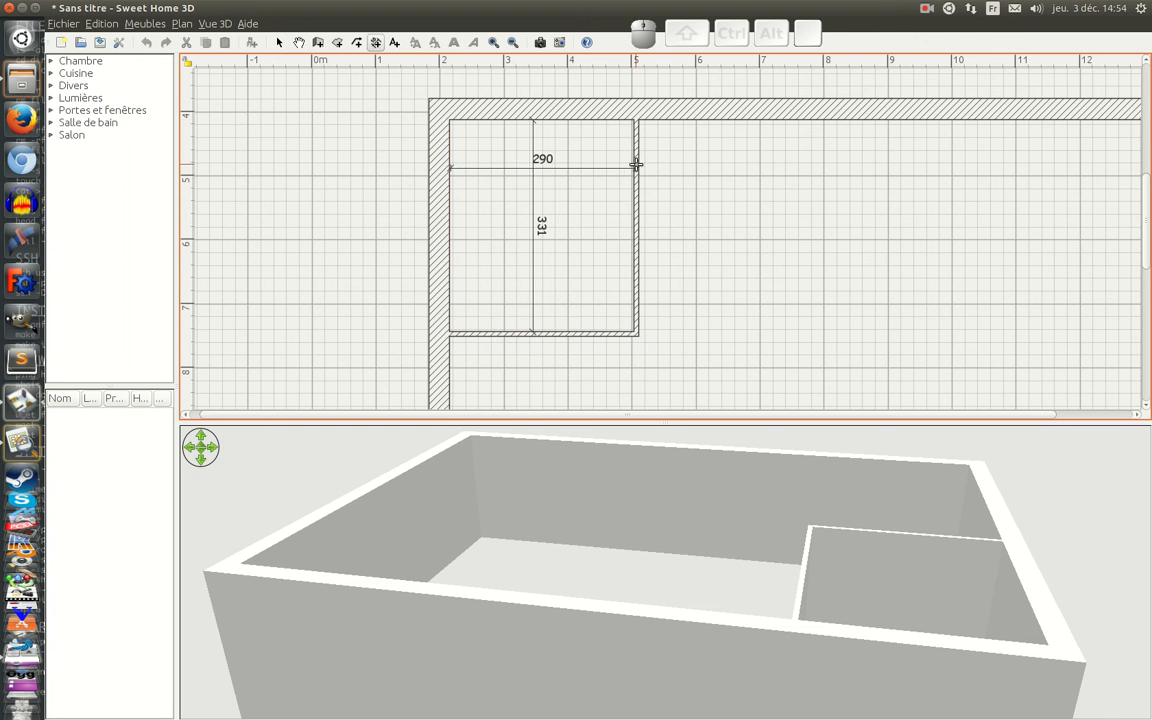
key(Return)
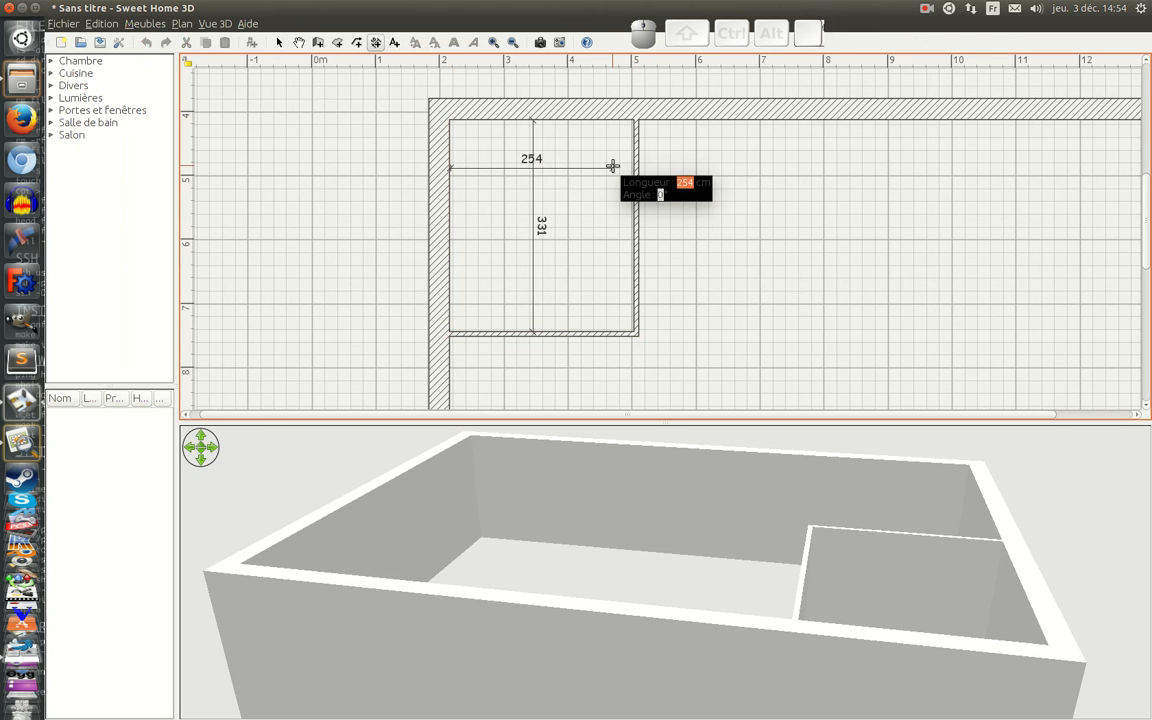
text(272)
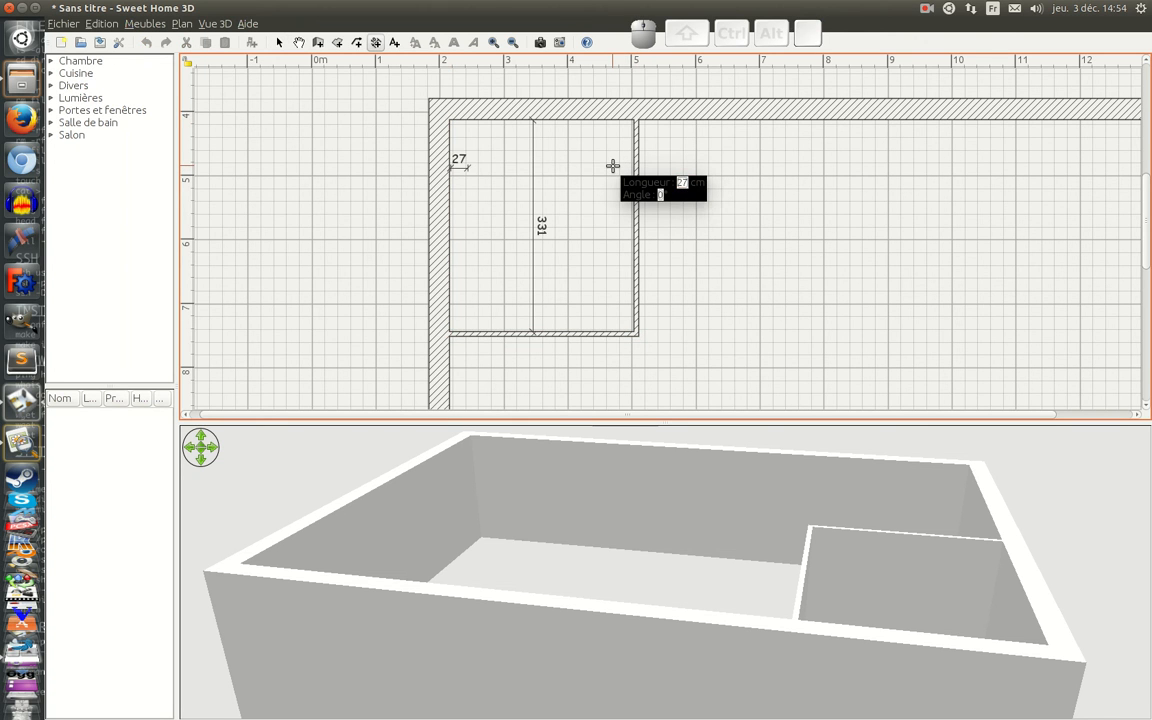
key(Return)
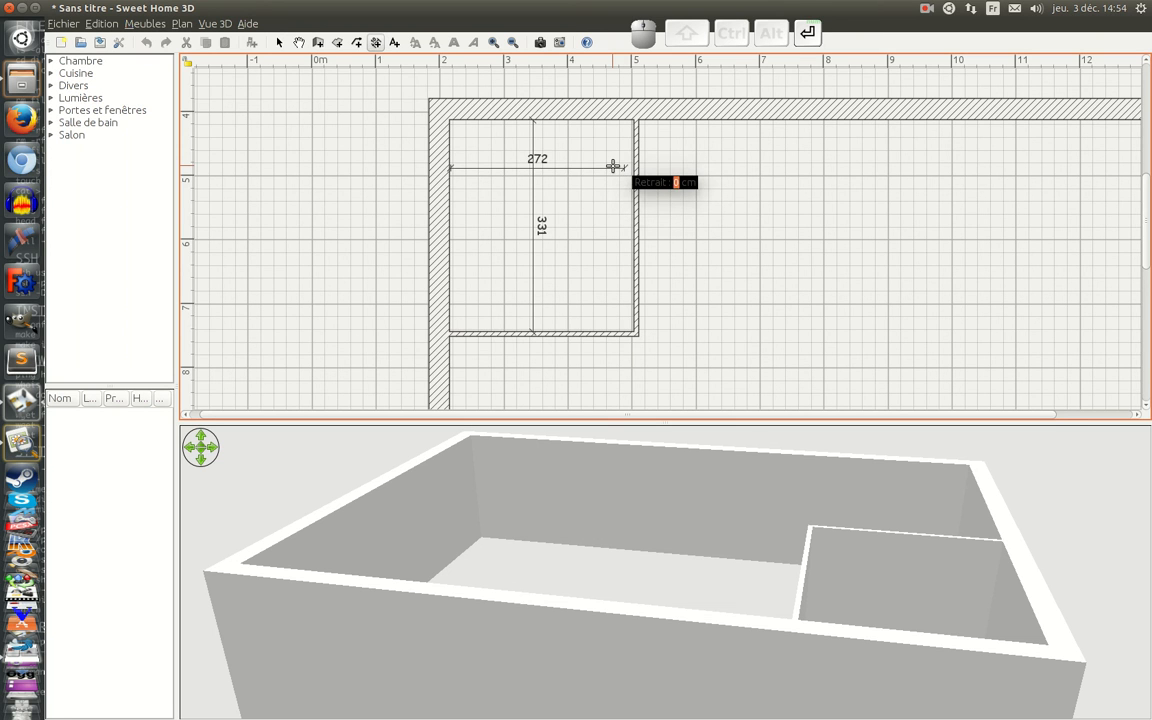
key(Return)
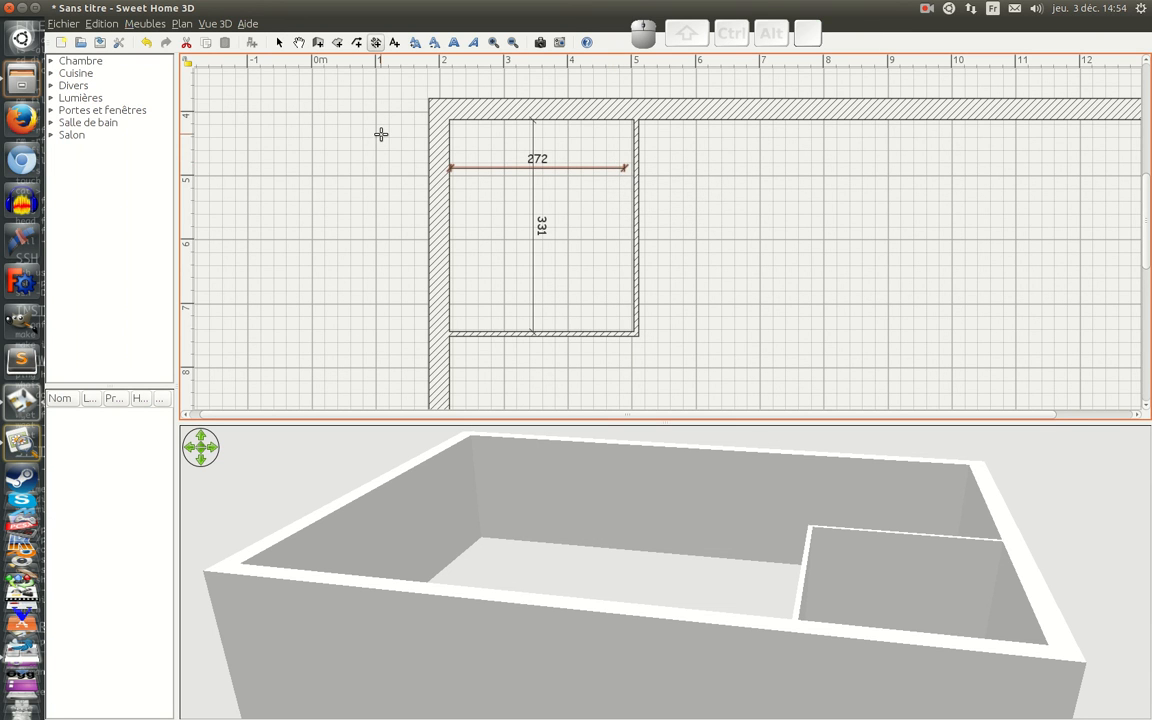
key(Left)
Step: Nudge the bedroom's vertical partition left until its inner face meets the end of the 272 cm dimension line
click(279, 42)
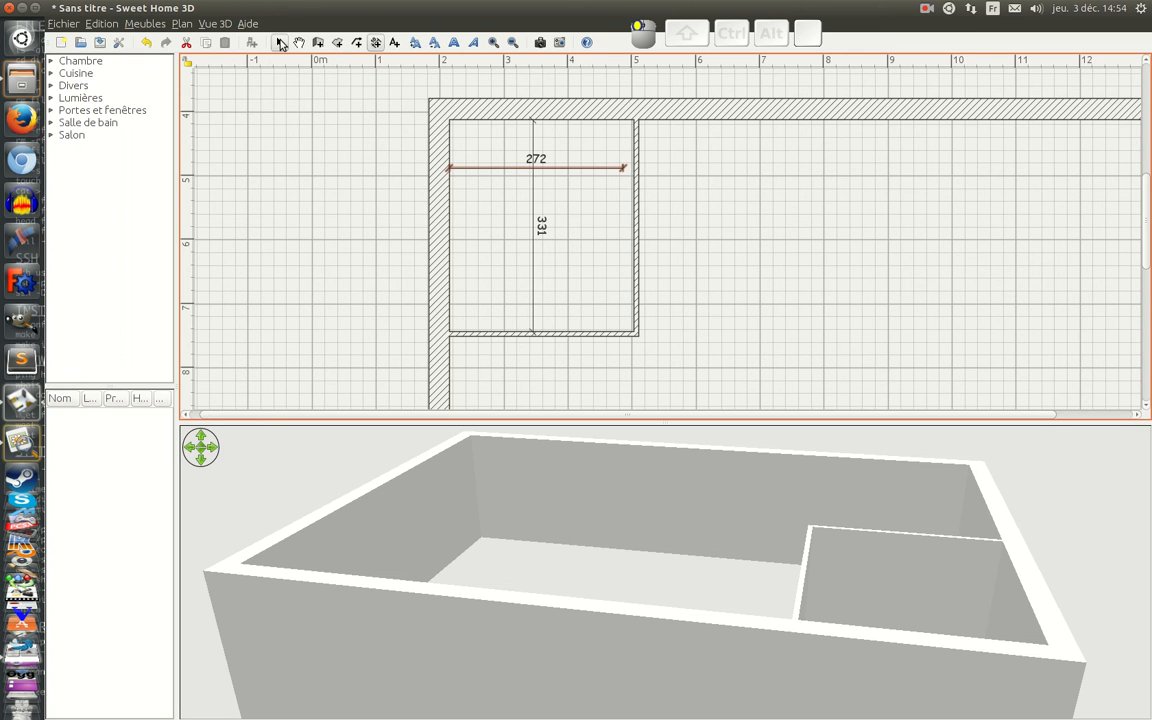
click(636, 185)
key(Left)
key(Left)
key(Left)
key(Left)
key(Left)
key(Left)
key(Left)
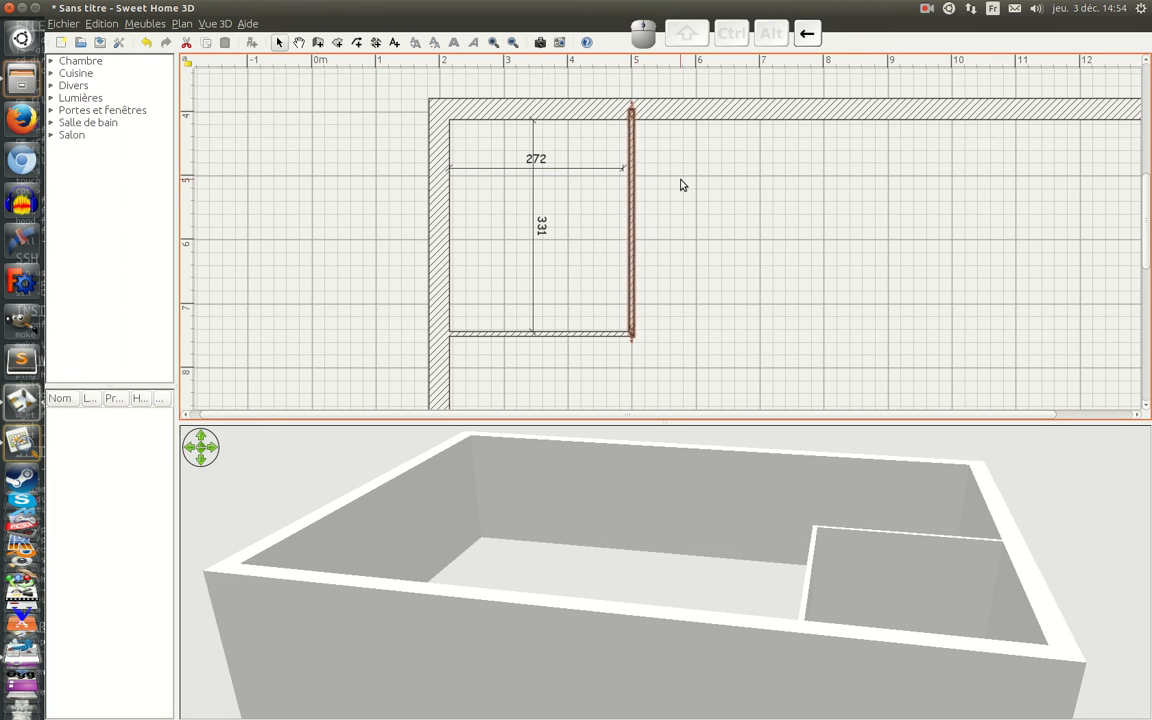
key(Left)
key(Left)
key(Left)
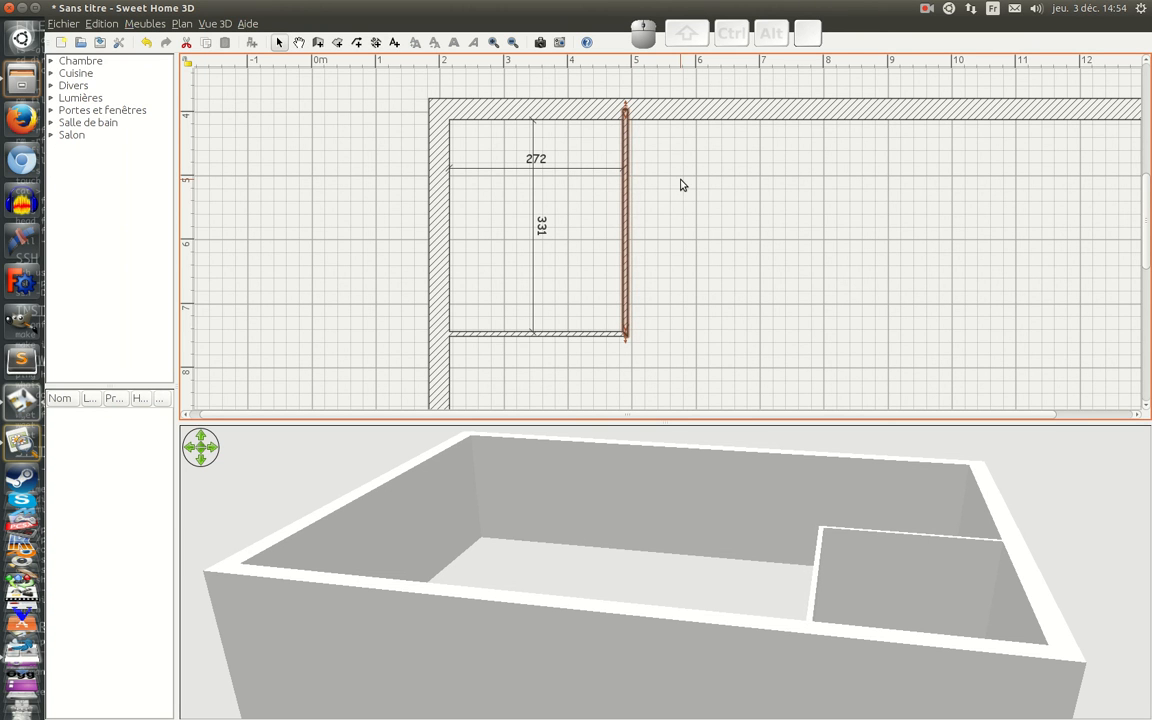
Step: Pull the horizontal partition's left end back about 1 m from the exterior wall, and check the recess dimensions on the scanned plan
click(487, 336)
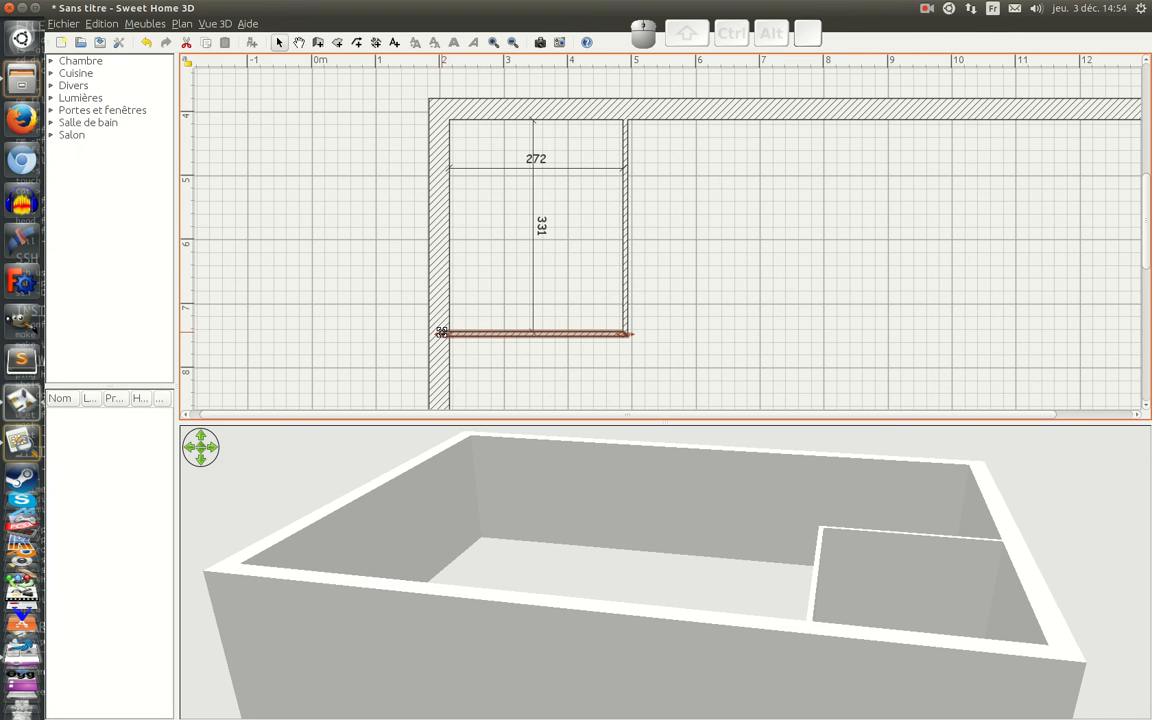
drag(441, 333, 506, 333)
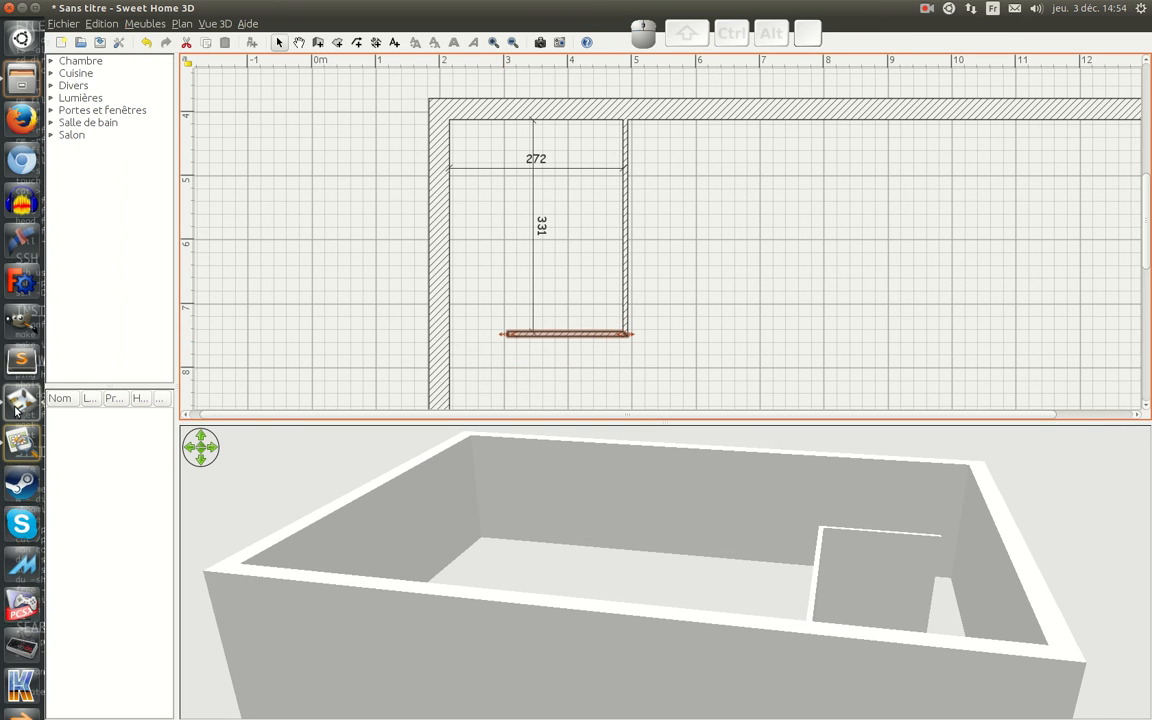
click(22, 440)
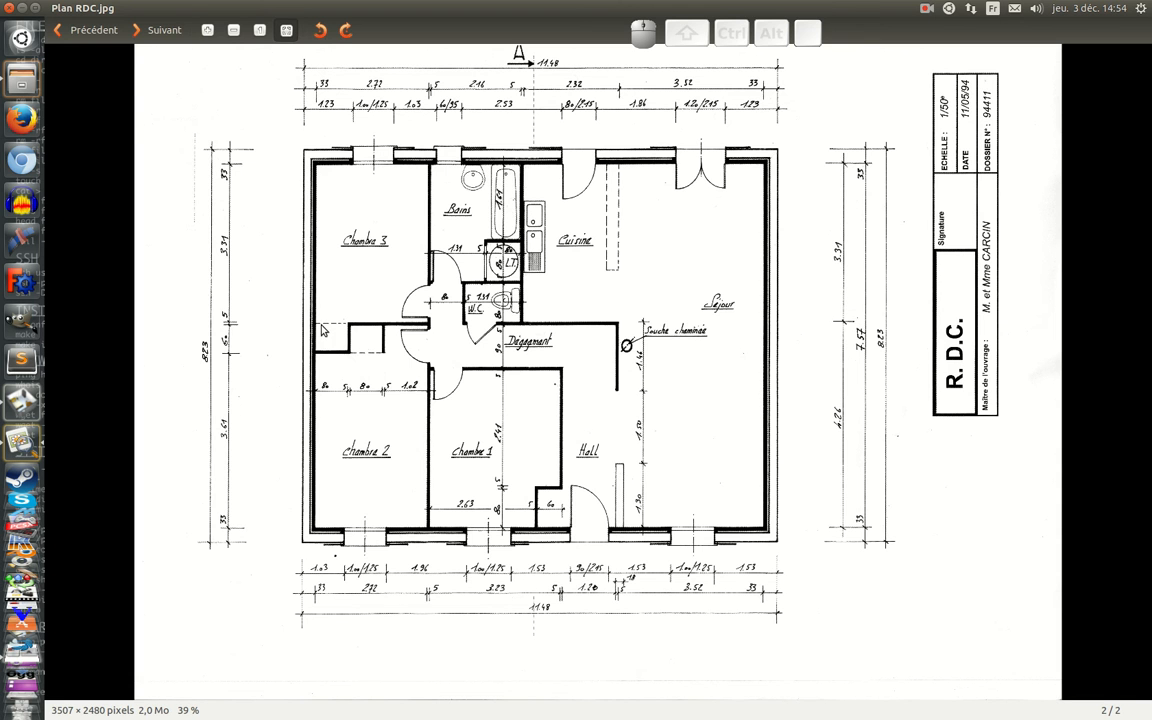
click(24, 393)
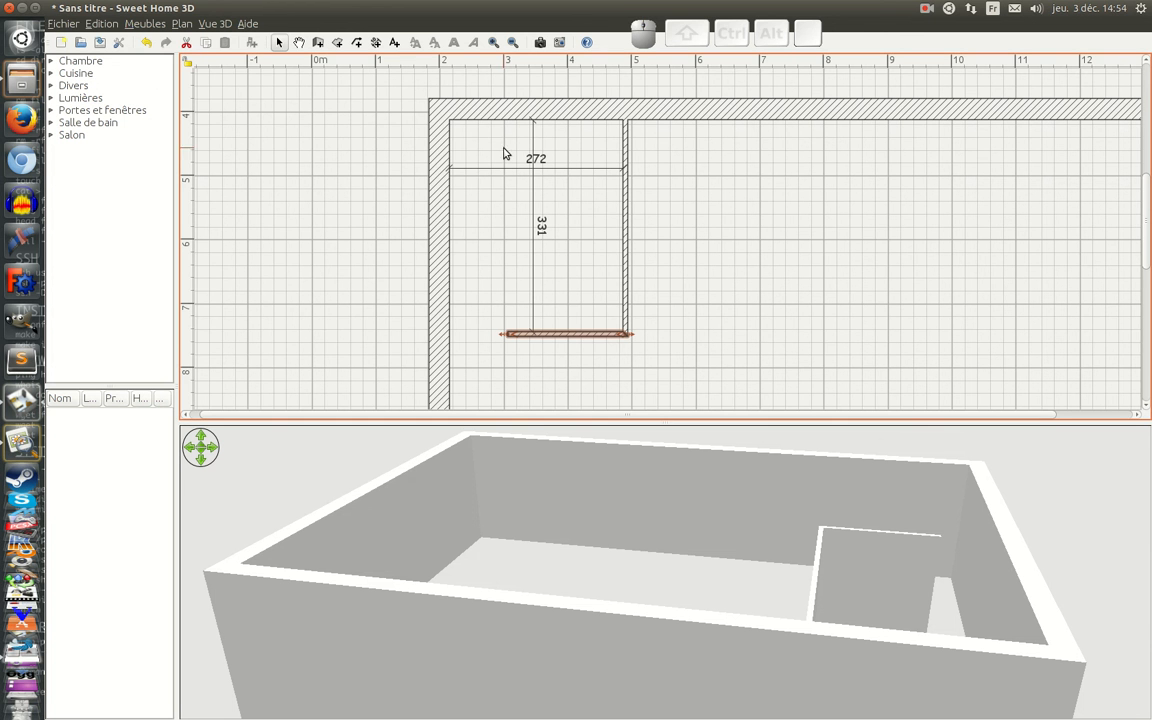
Step: Add a horizontal 80 cm dimension line from the left exterior wall's inner face toward the shortened partition
click(376, 42)
click(450, 333)
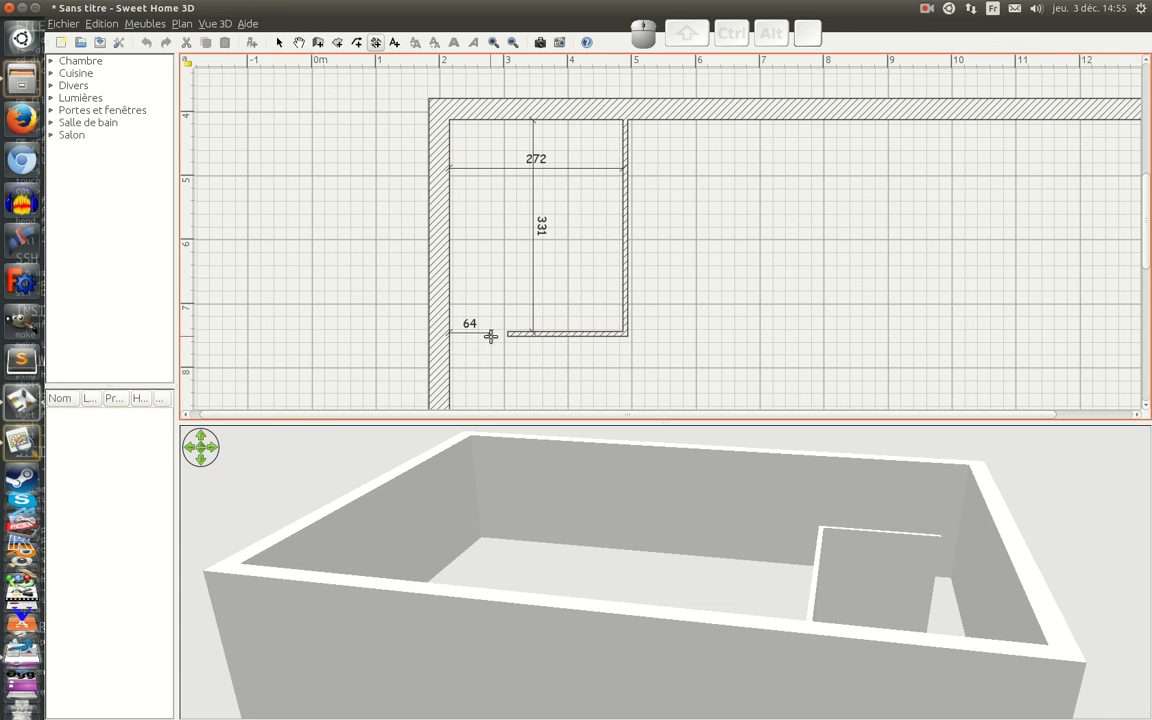
key(Return)
text(80)
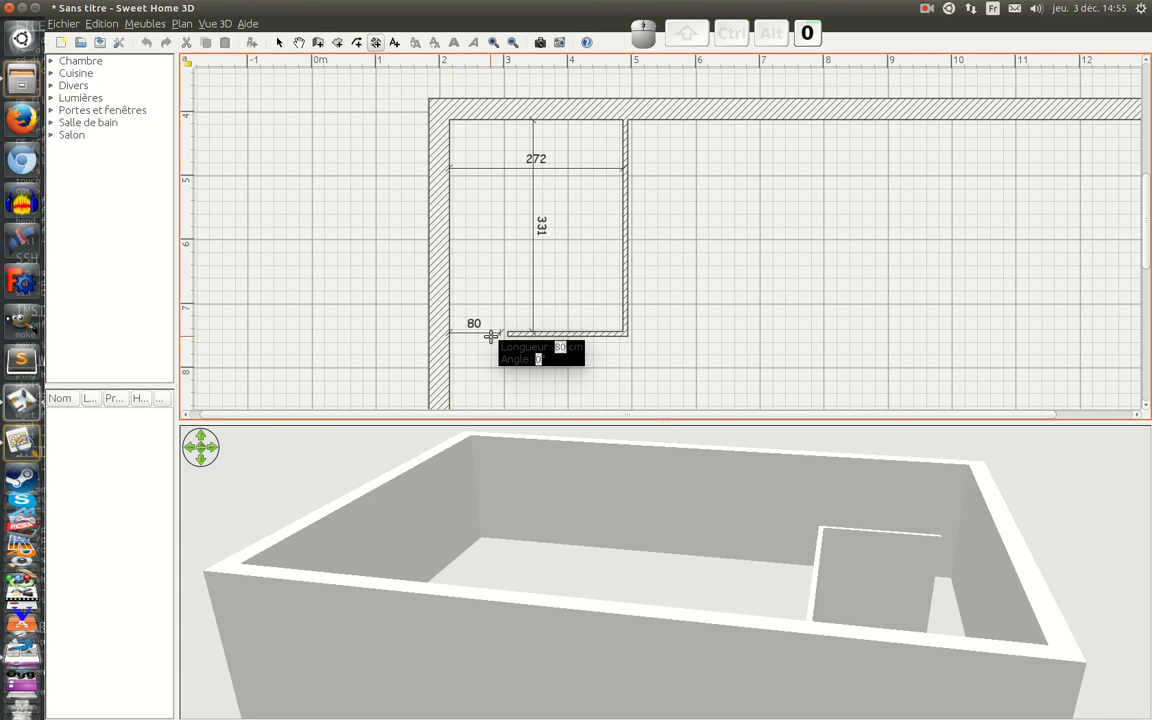
key(Return)
click(490, 333)
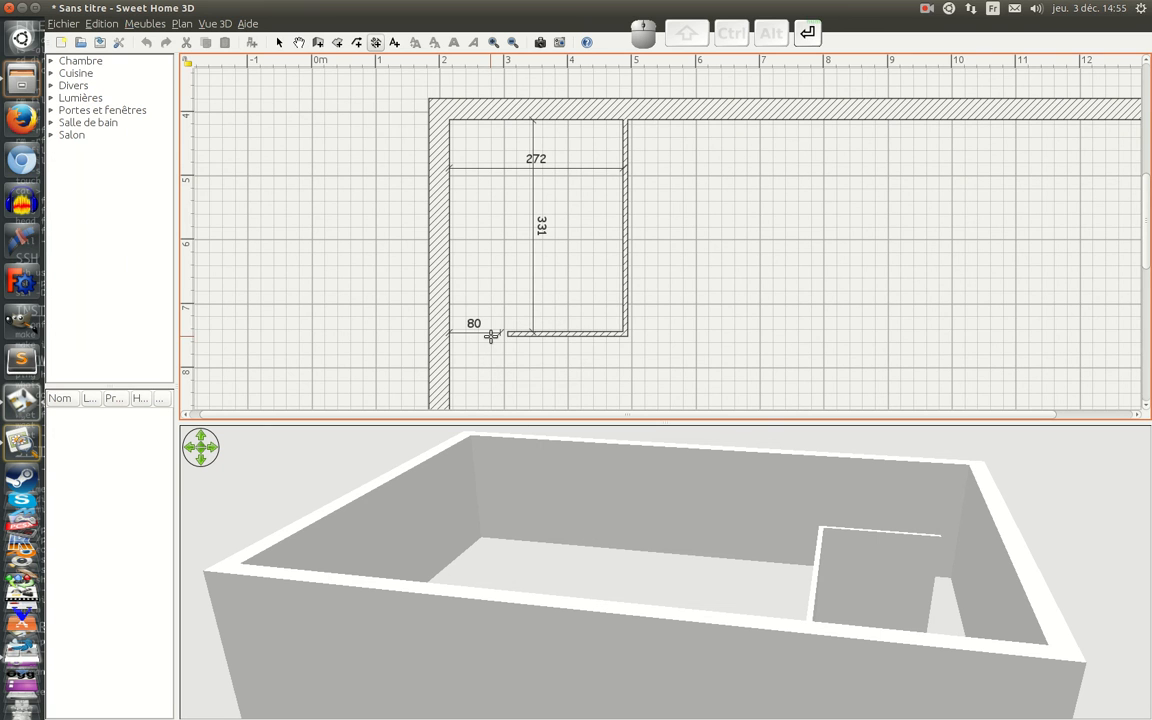
Step: Nudge the 80 cm dimension line slightly right and down to align it with the wall's inner face and the partition
ctrl+scroll(500, 338, up, 1)
ctrl+scroll(505, 336, up, 5)
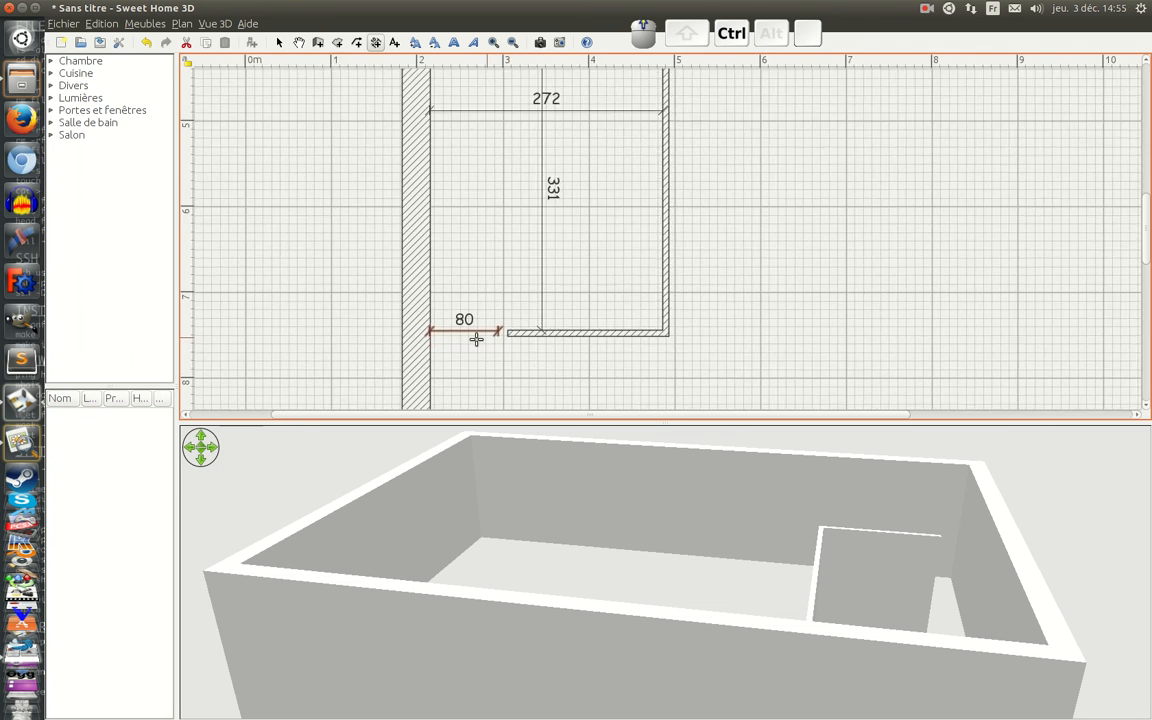
ctrl+scroll(488, 334, up, 1)
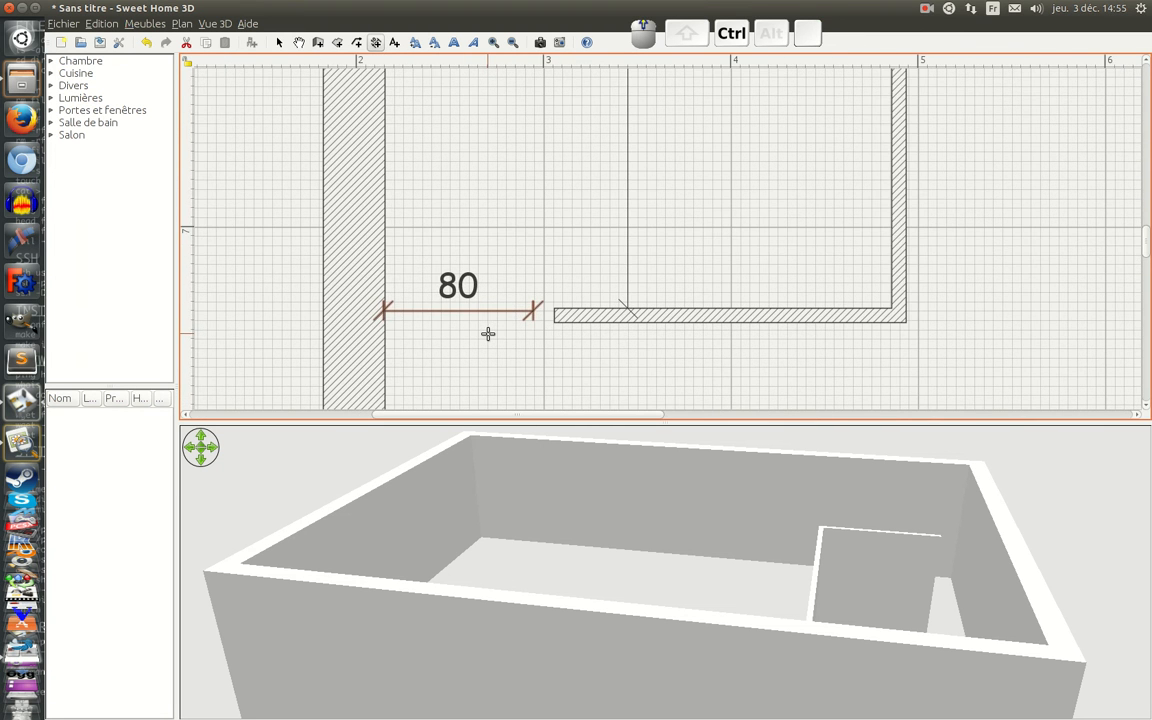
key(Right)
key(Down)
key(Down)
key(Down)
key(Down)
key(Down)
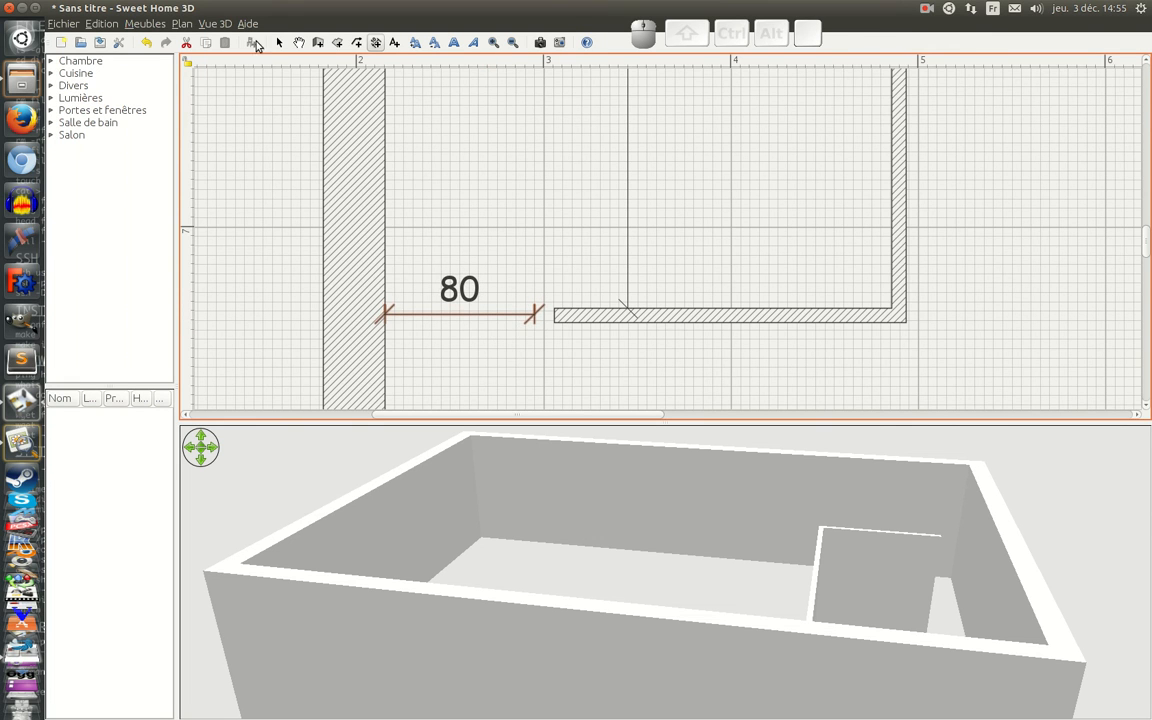
Step: Extend the horizontal partition's left end to the end of the 80 cm dimension line
click(276, 42)
click(556, 318)
drag(556, 316, 536, 316)
click(569, 290)
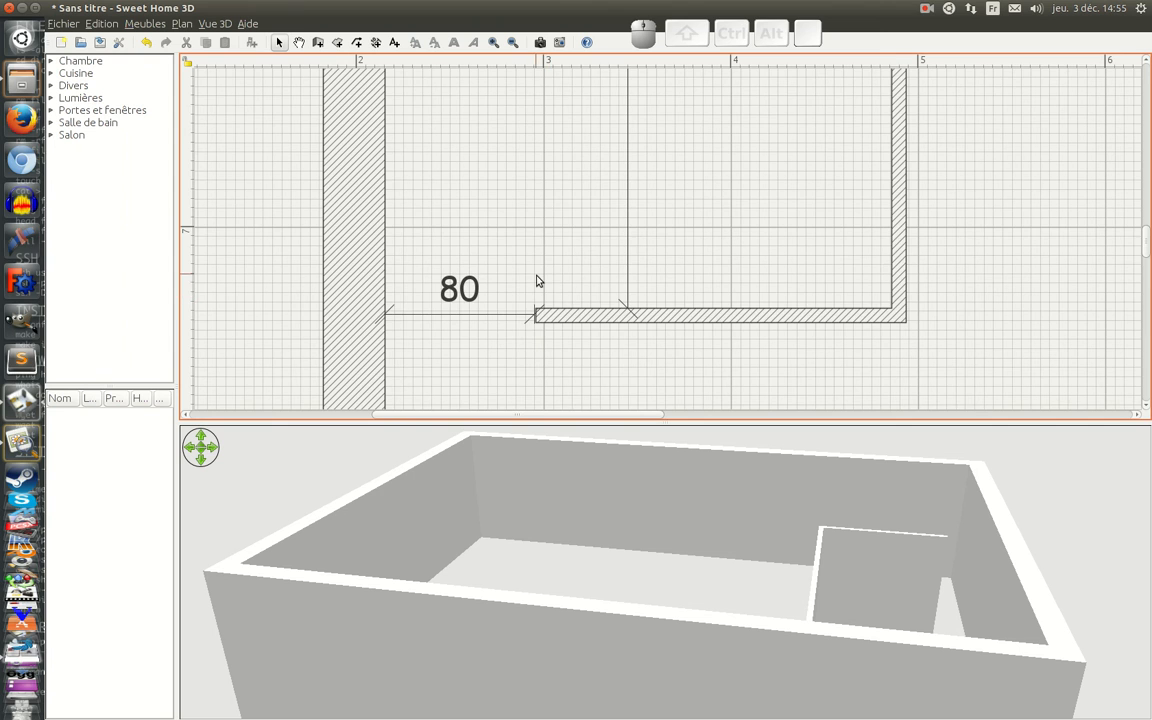
scroll(535, 280, down, 2)
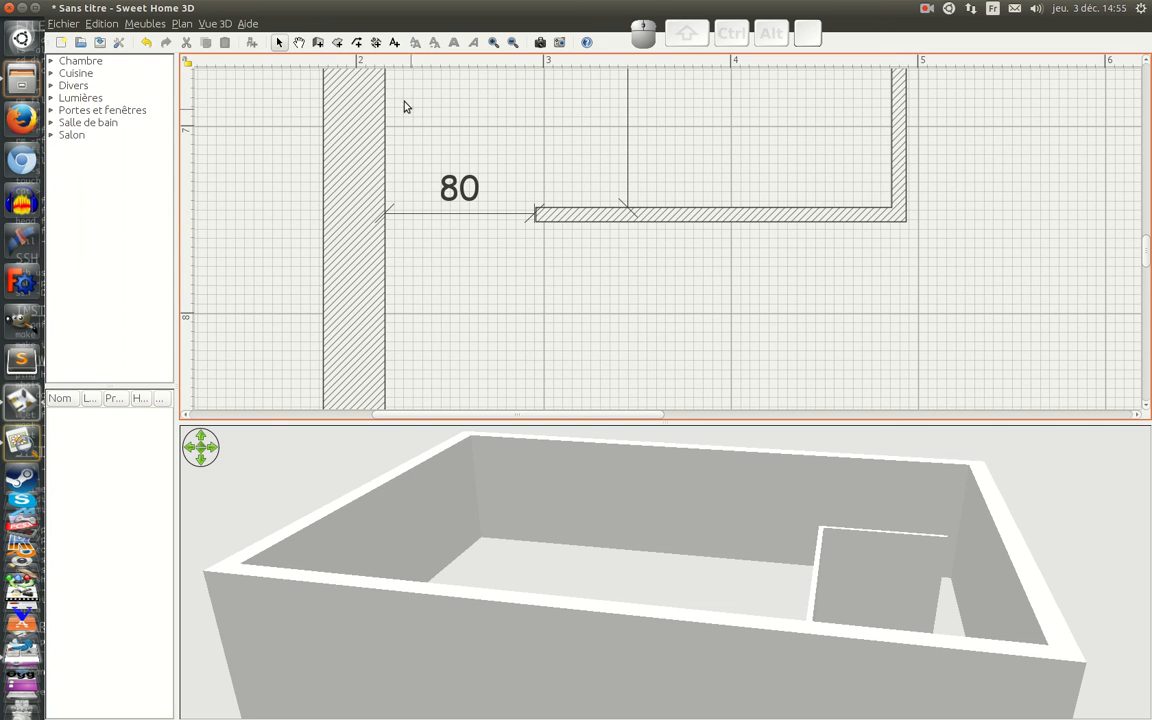
click(318, 44)
click(535, 213)
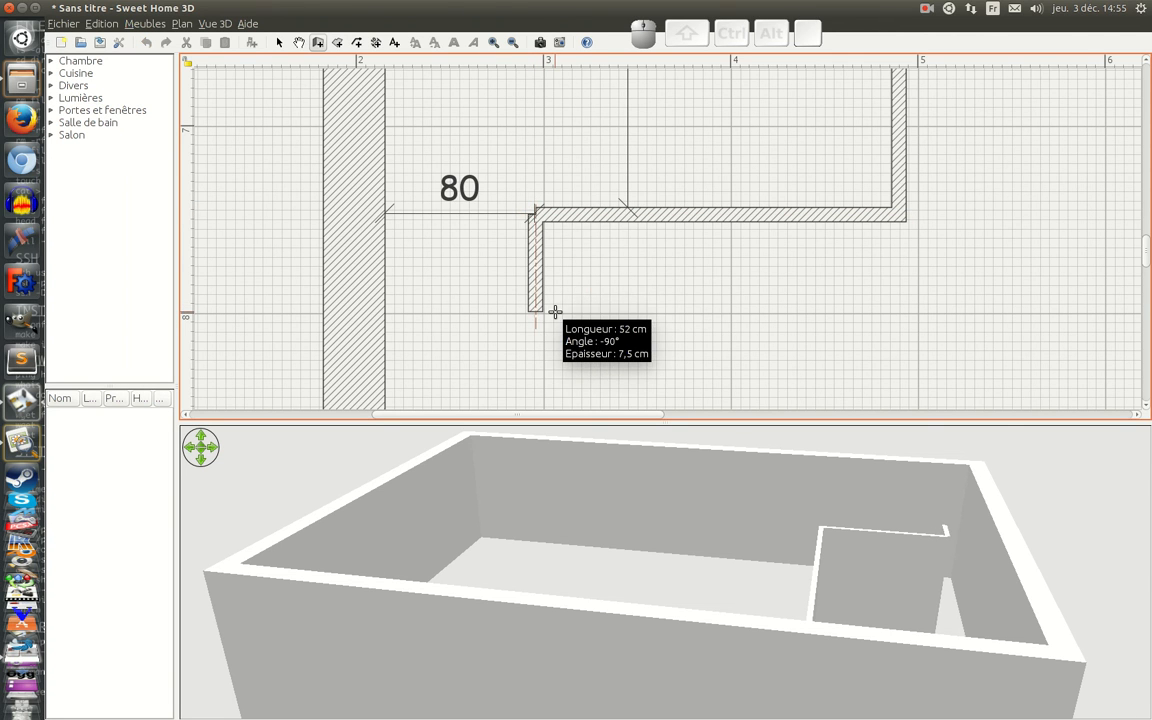
key(Escape)
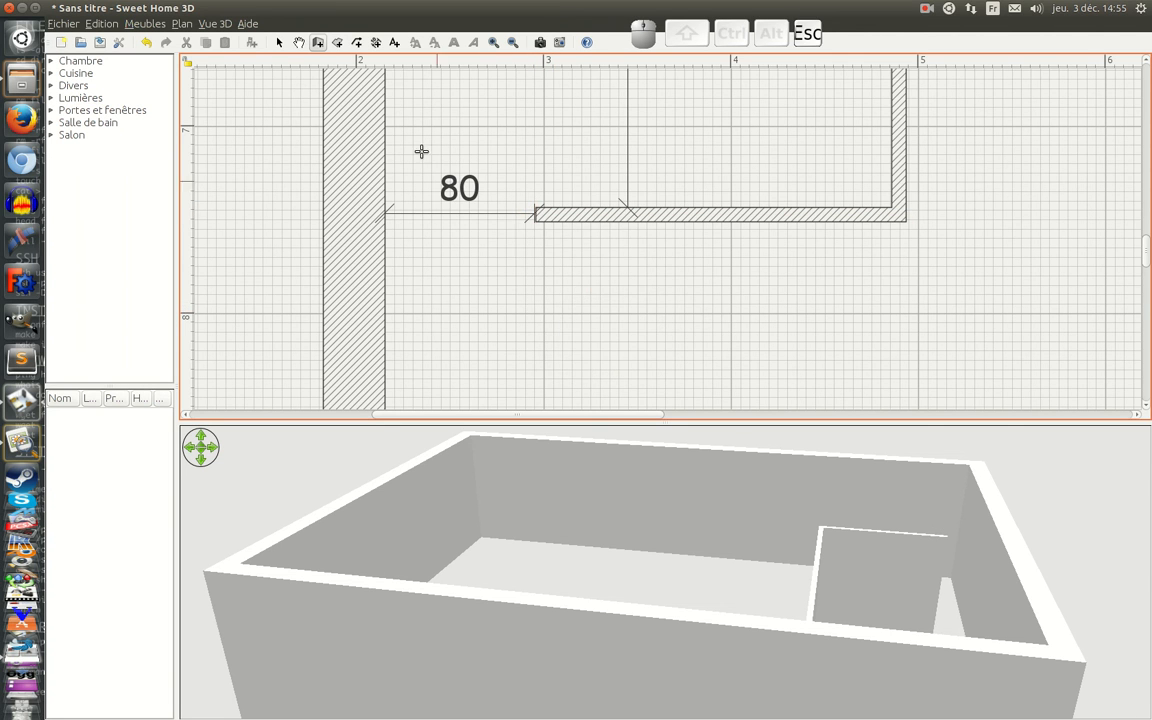
Step: Draw two 7.5 cm partitions from the horizontal partition's left end: about 70 cm straight down, then across into the left exterior wall
click(324, 46)
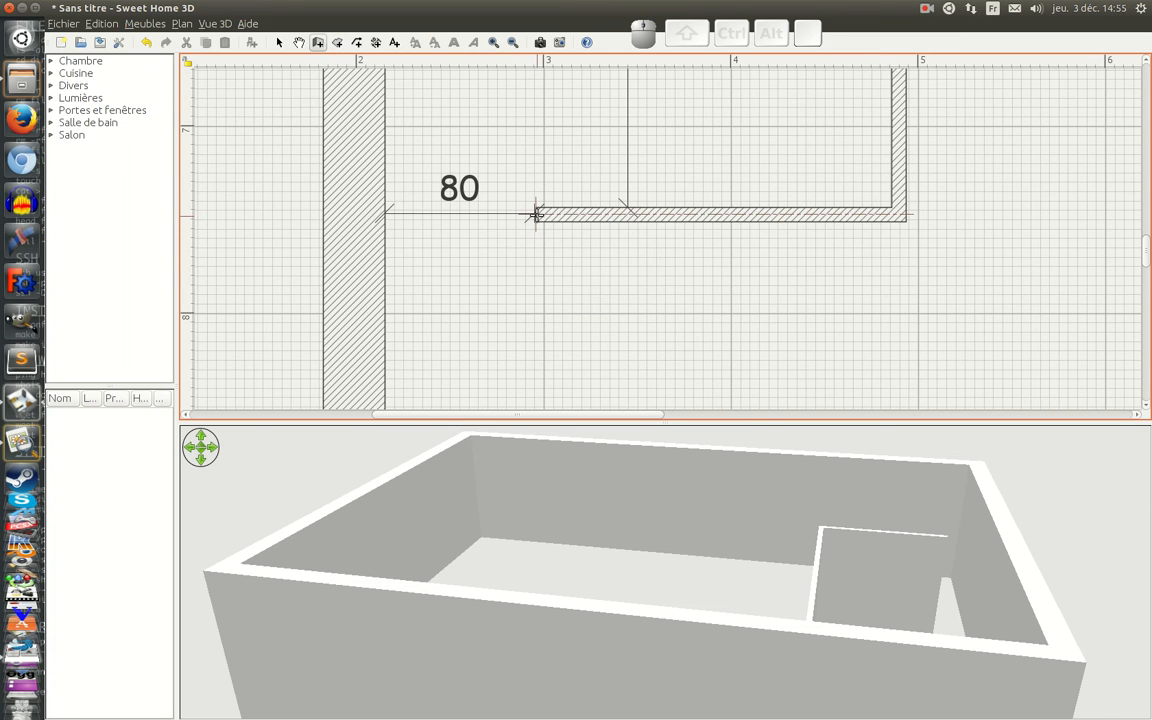
click(535, 213)
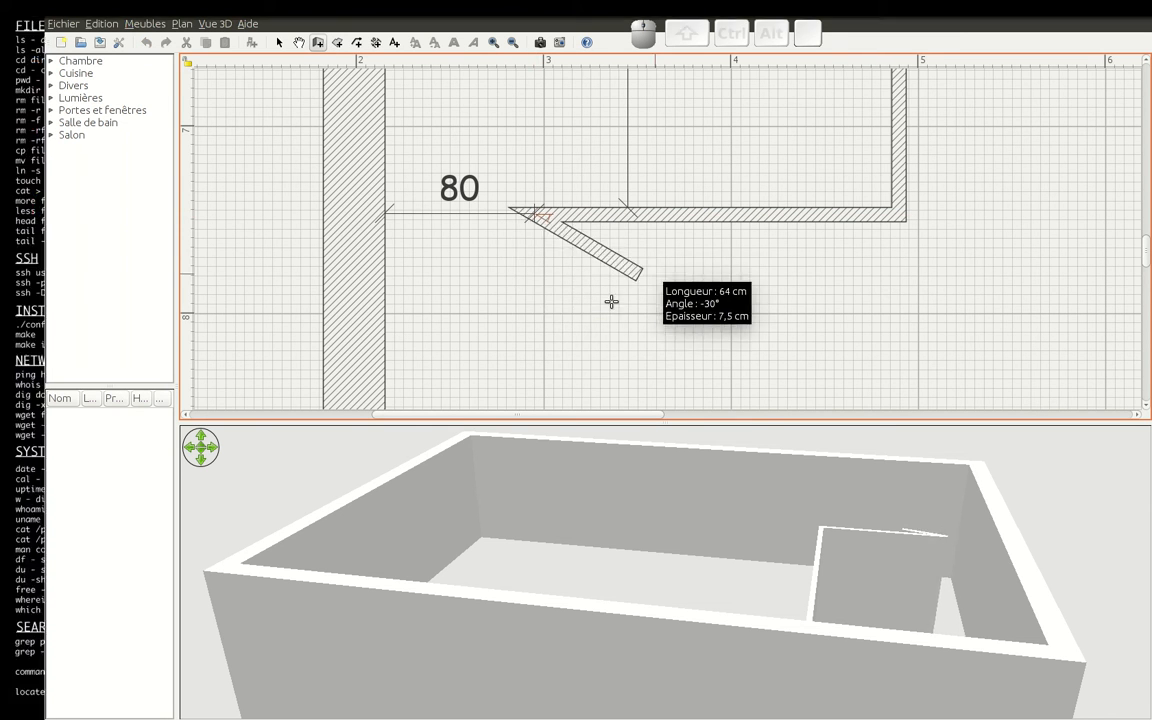
click(535, 349)
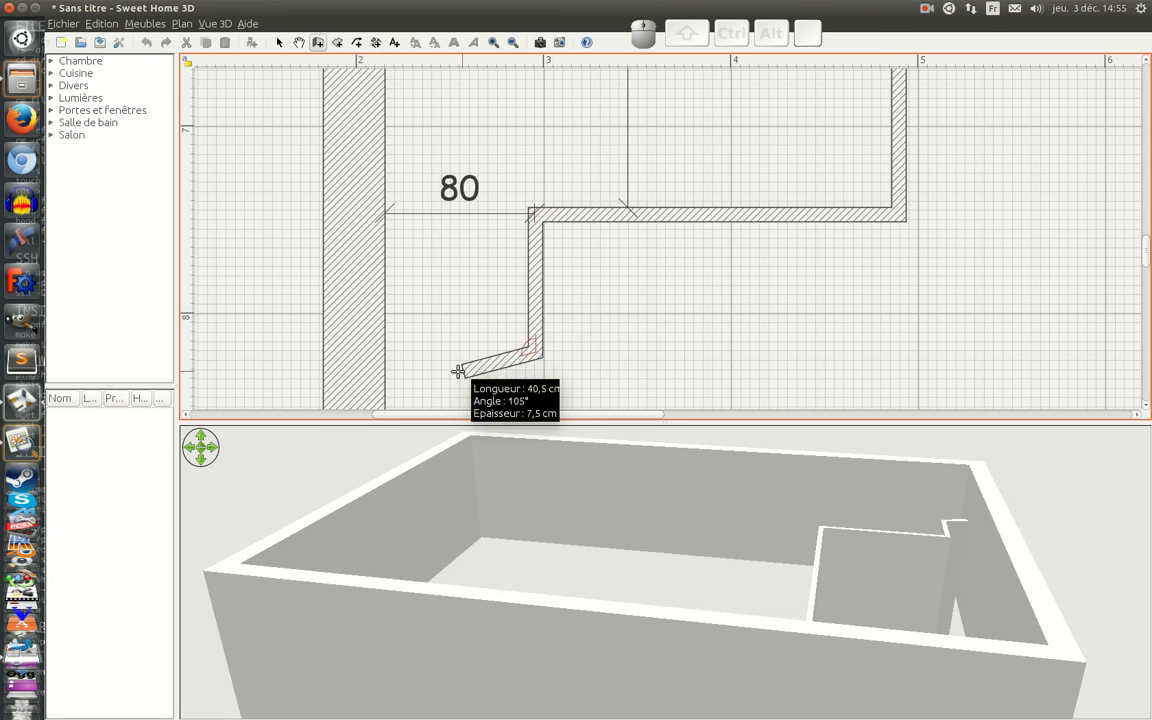
click(372, 350)
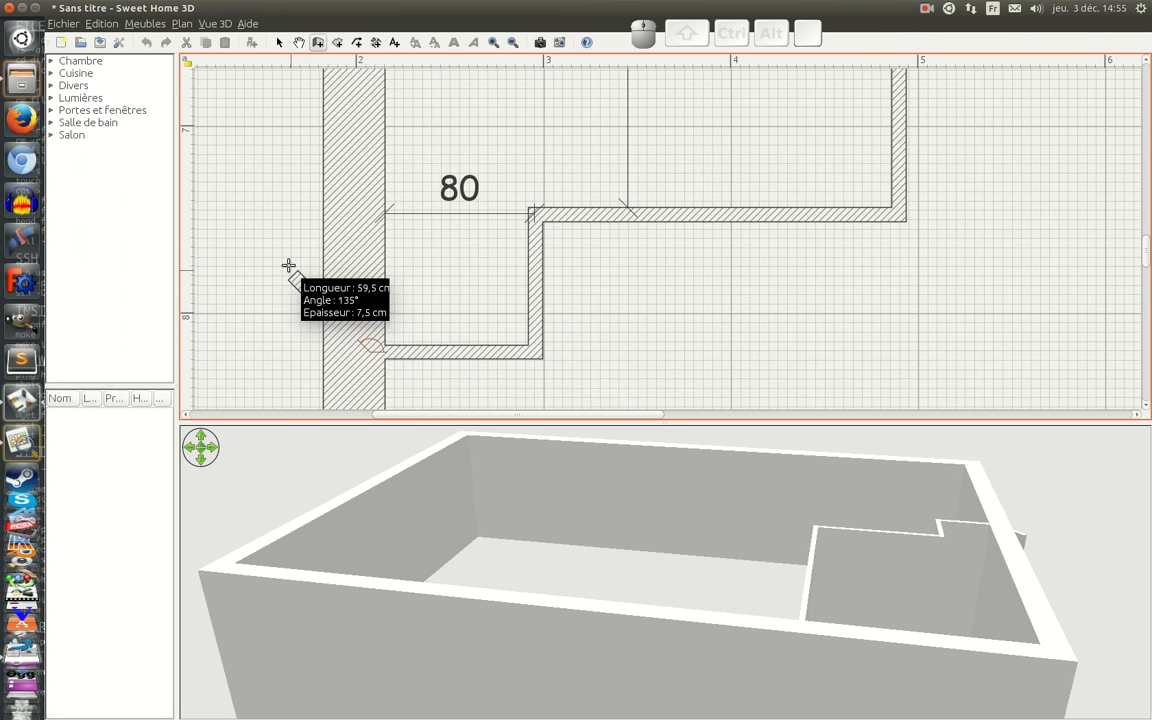
key(Escape)
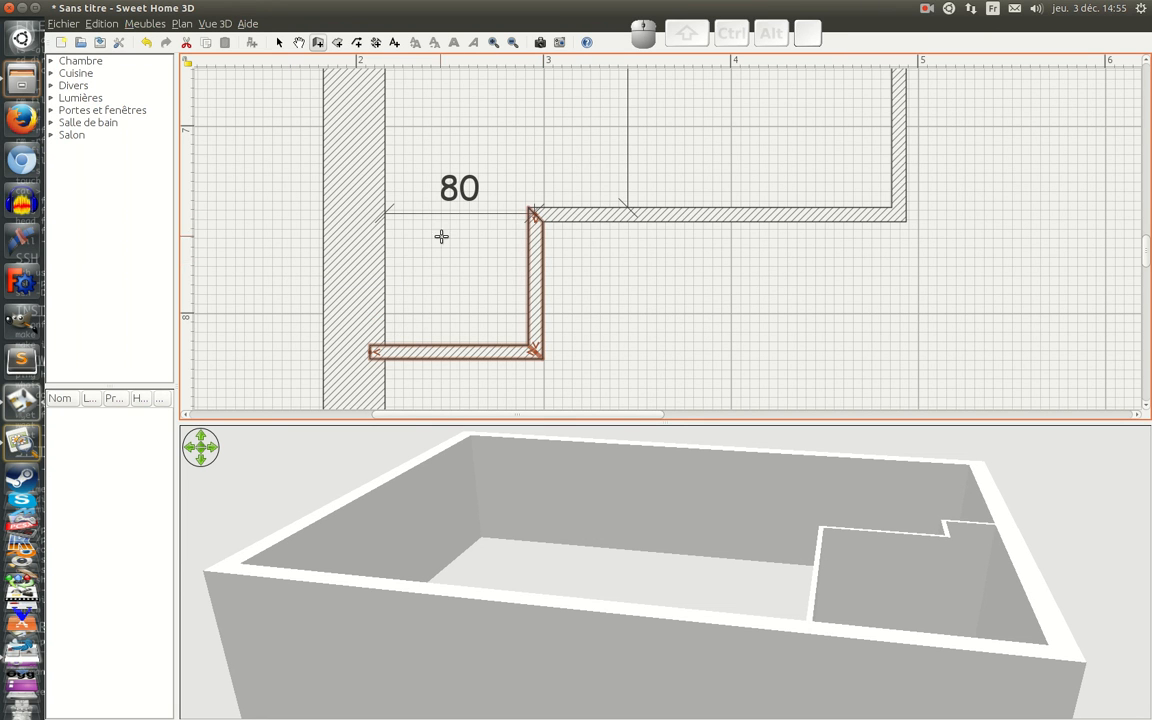
Step: Check the vertical partition's thickness in its wall properties against the scanned plan, leaving the properties without changing anything
scroll(689, 270, up, 3)
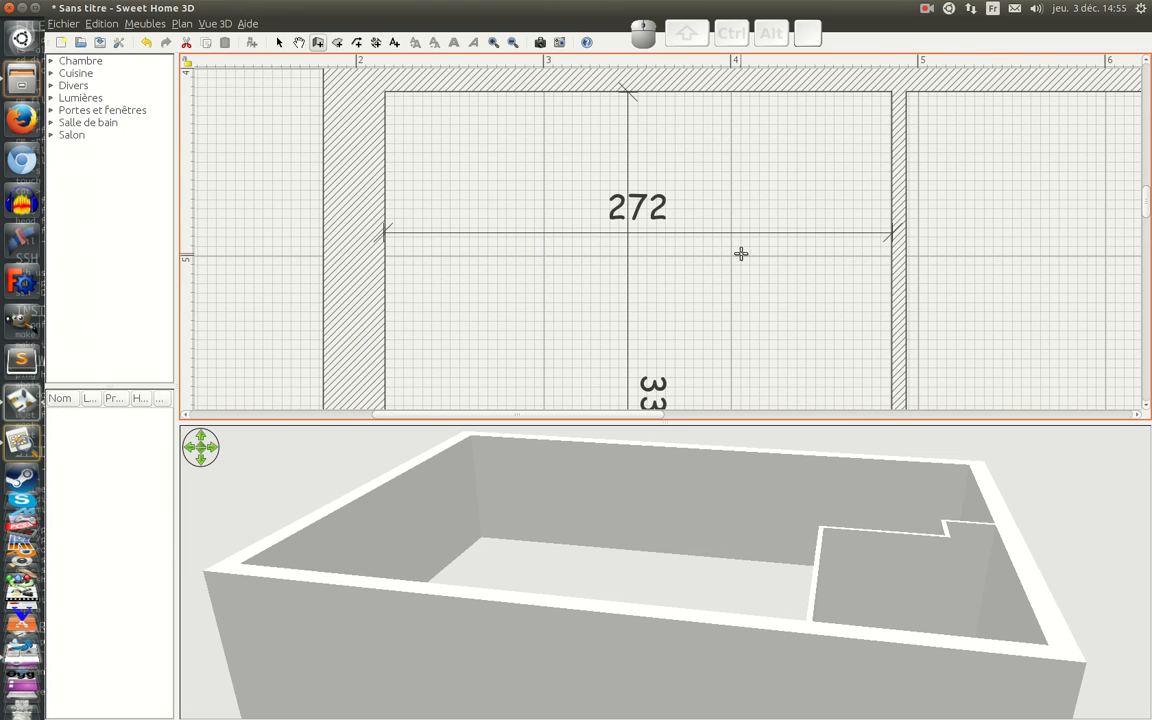
click(279, 42)
double_click(899, 195)
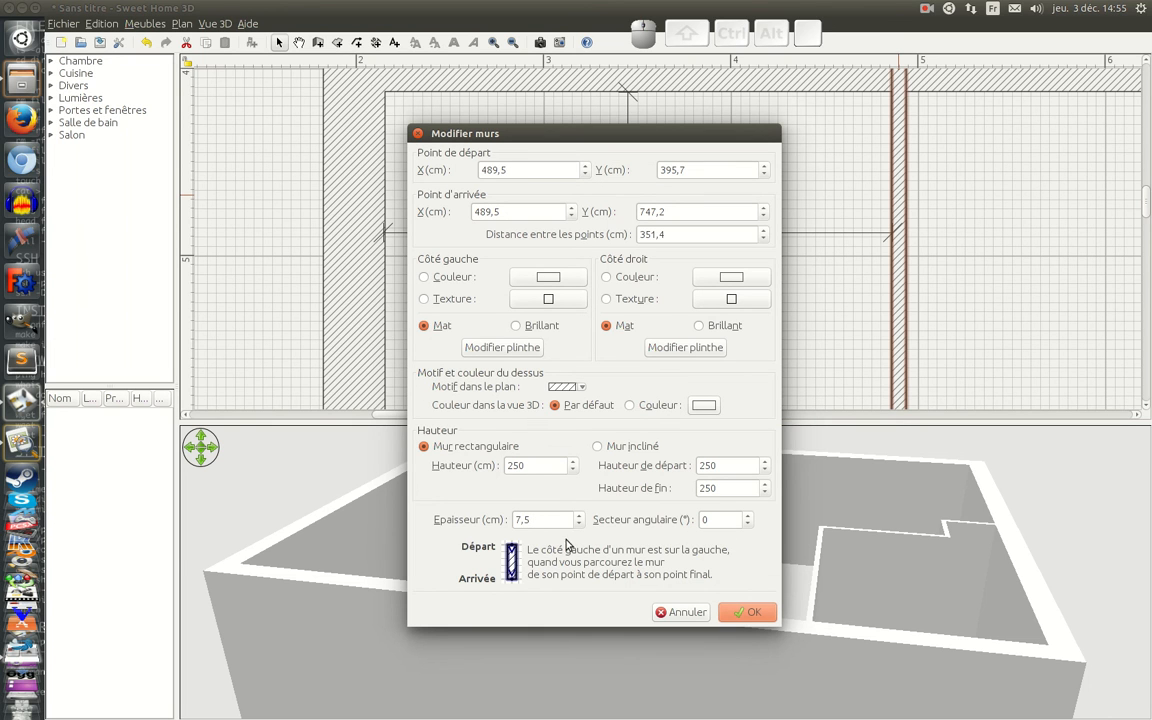
click(17, 404)
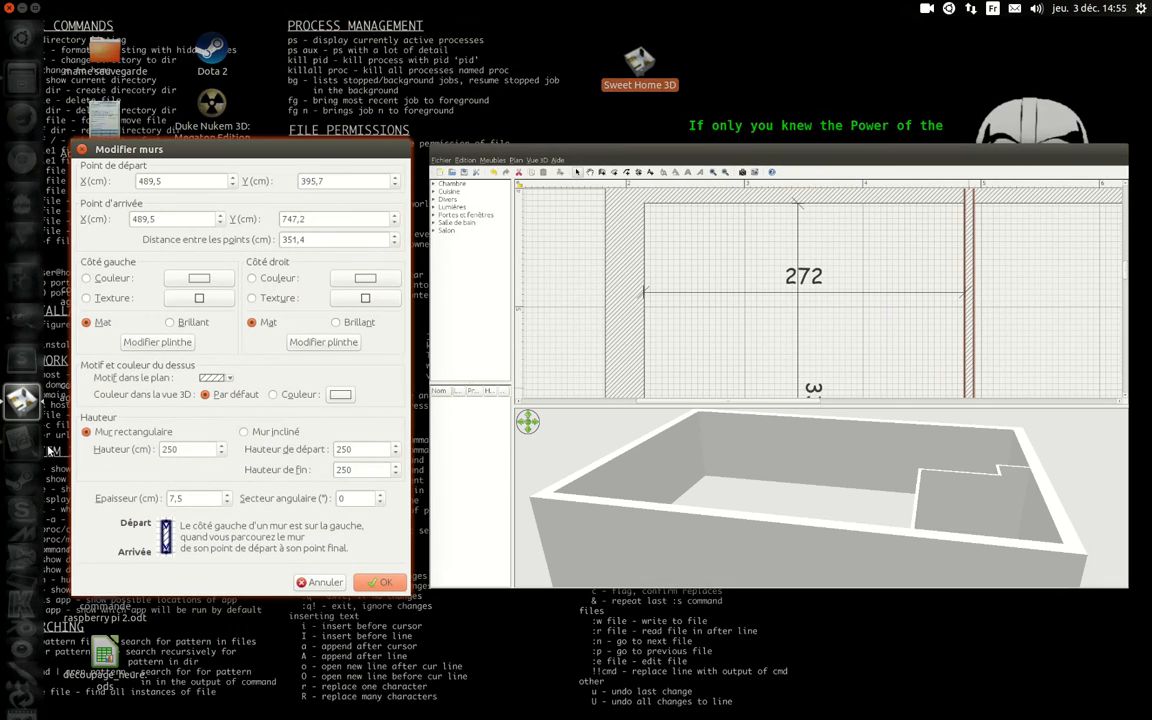
click(418, 407)
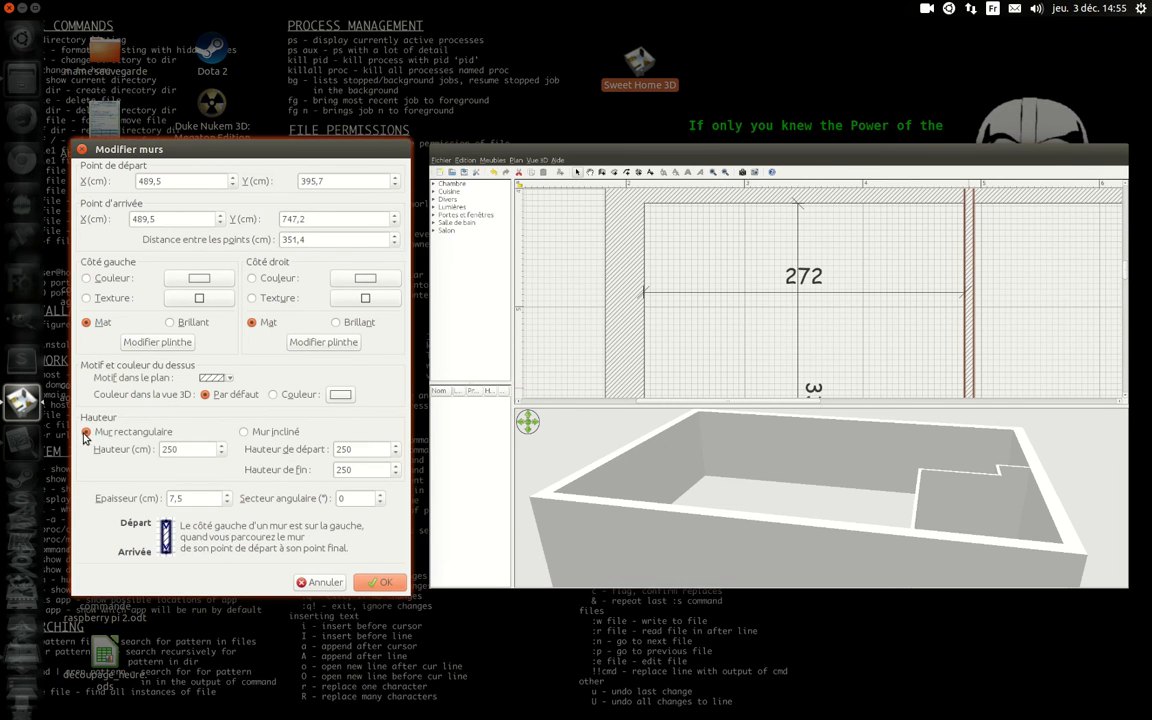
click(21, 440)
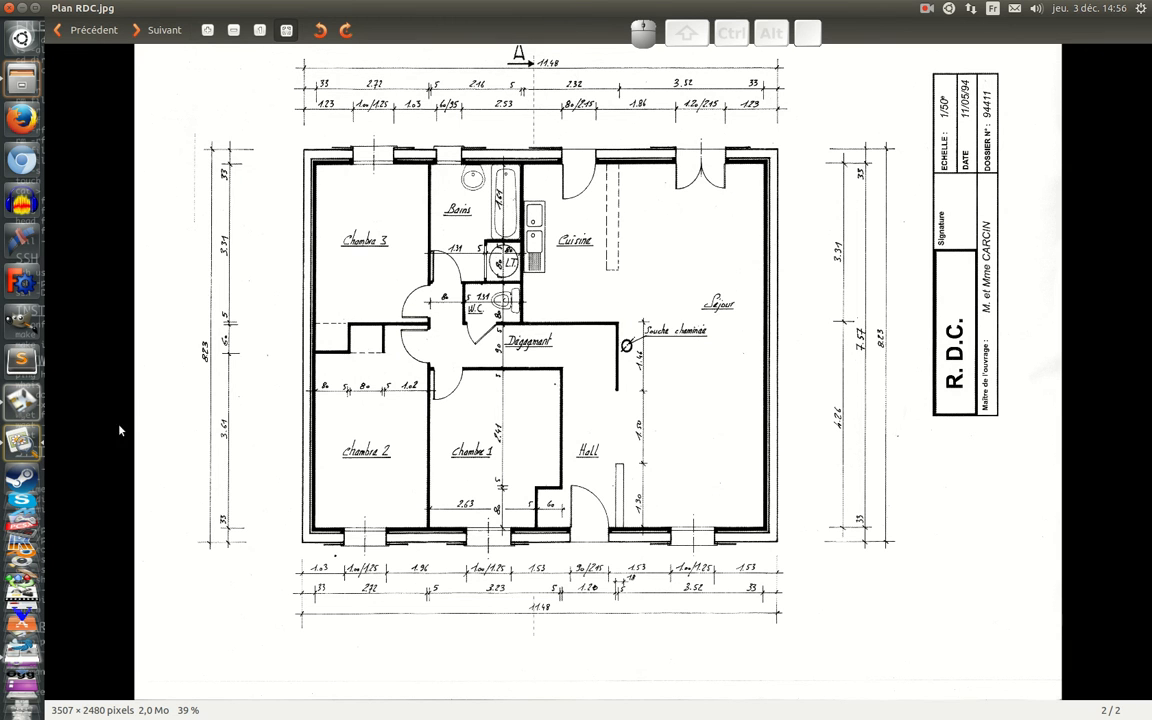
click(24, 401)
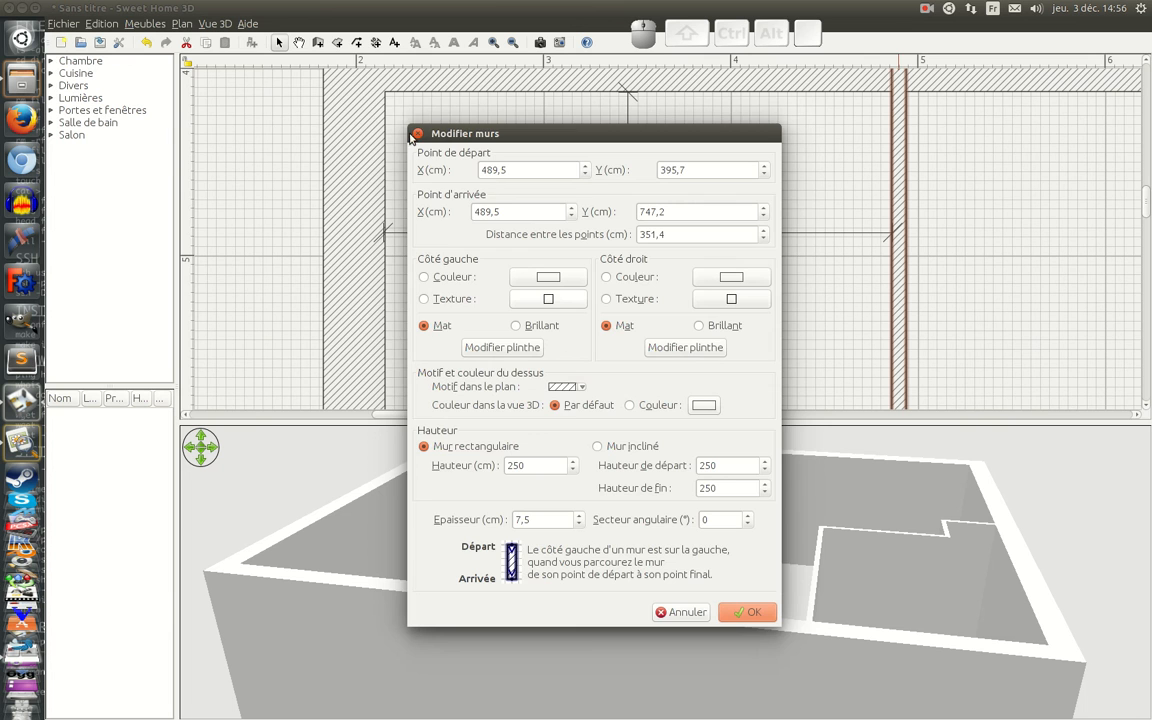
click(417, 133)
Step: Select all four interior partitions together and set their thickness to 5 cm
ctrl+scroll(815, 267, down, 2)
ctrl+scroll(815, 267, down, 4)
scroll(668, 249, up, 2)
scroll(668, 249, up, 2)
ctrl+scroll(666, 249, down, 1)
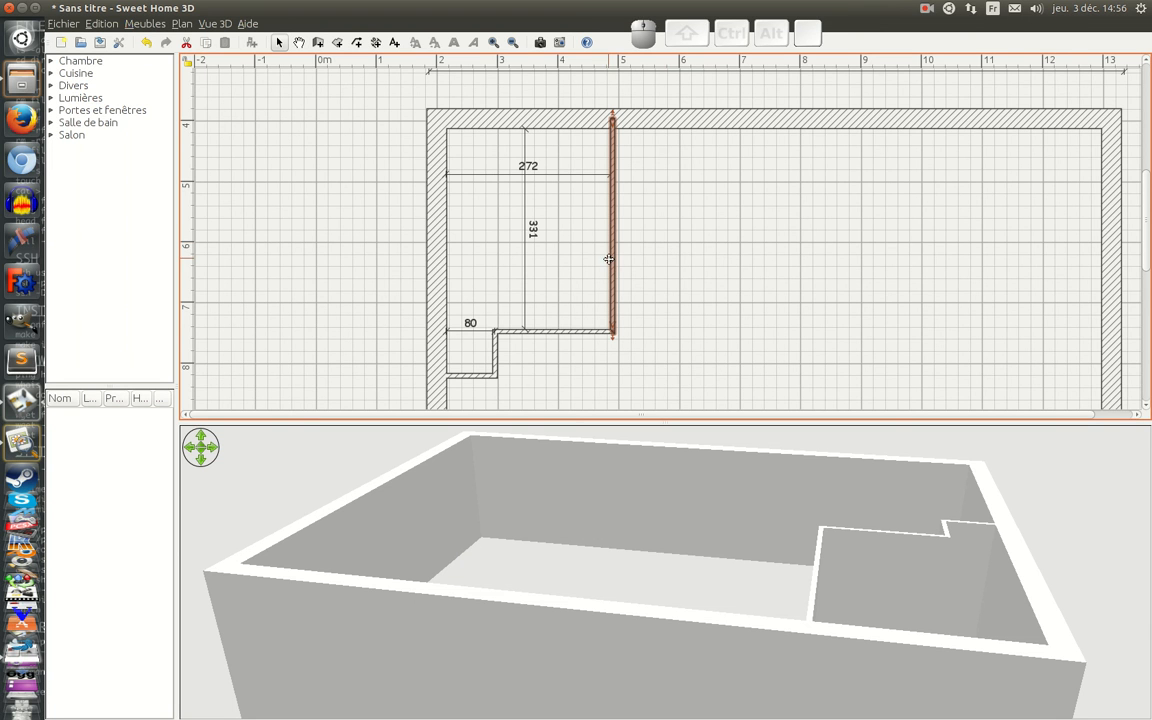
shift+click(560, 332)
shift+click(496, 358)
shift+click(478, 376)
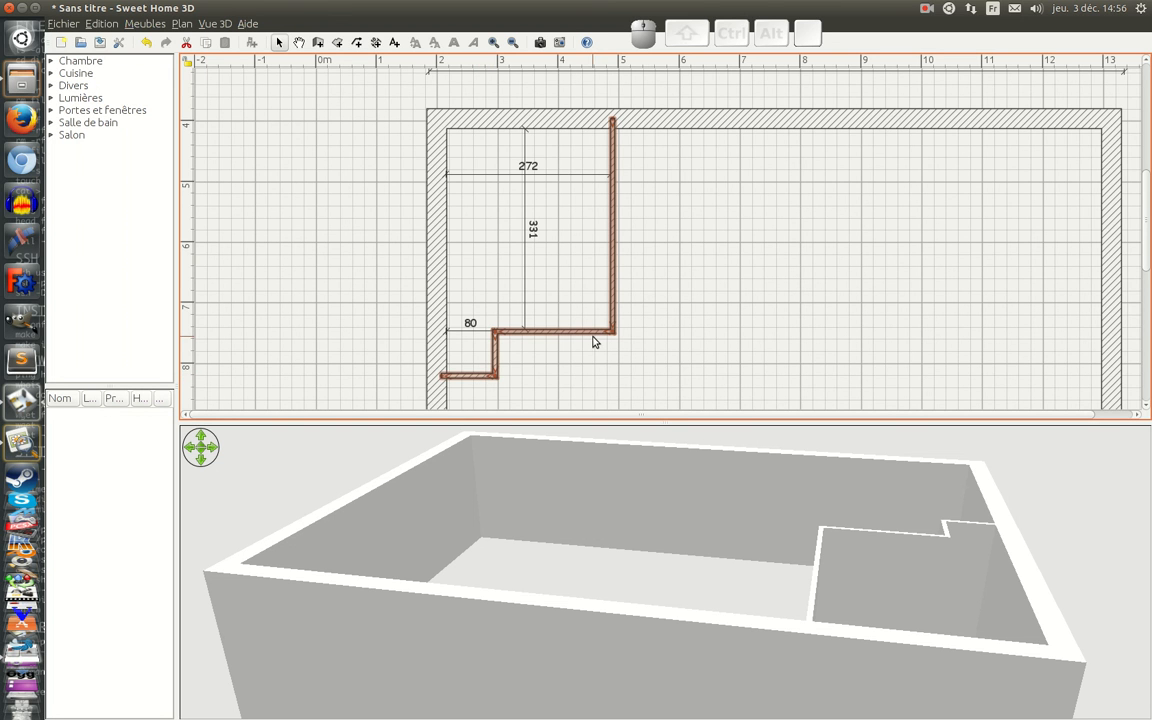
right_click(613, 267)
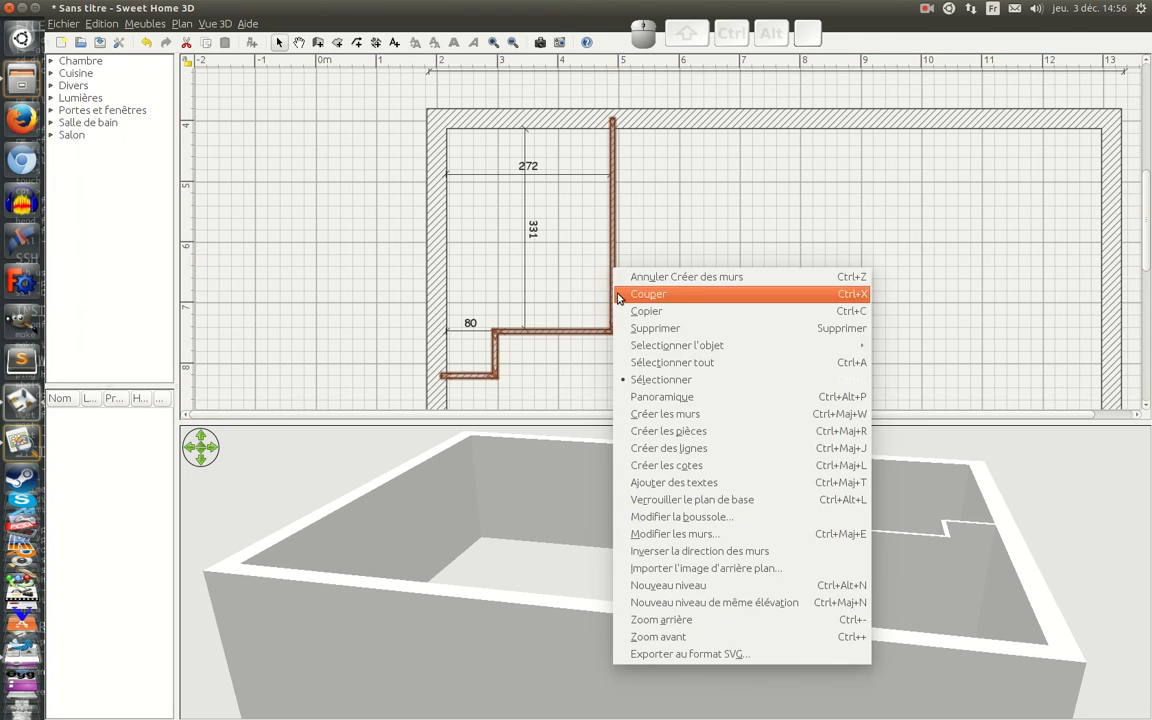
click(656, 535)
drag(641, 464, 585, 465)
text(5)
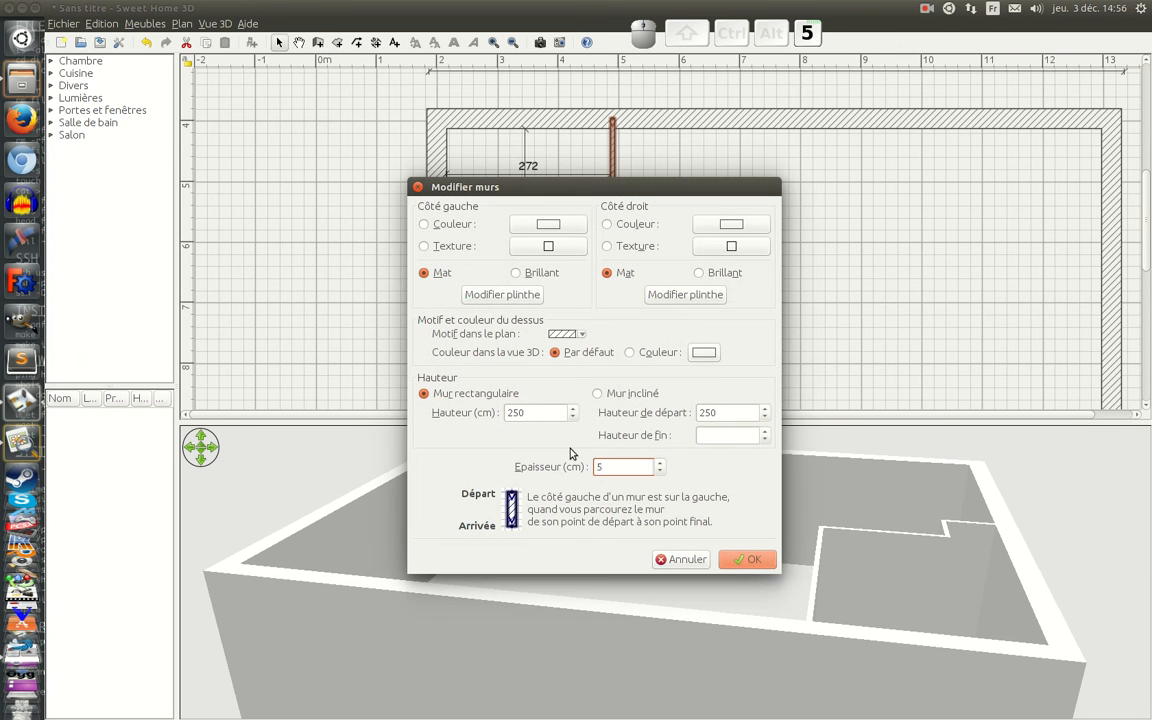
key(Return)
Step: Nudge the long vertical partition slightly left so its face meets the end of the 272 cm dimension line
scroll(715, 633, up, 3)
drag(714, 633, 375, 576)
scroll(462, 690, up, 3)
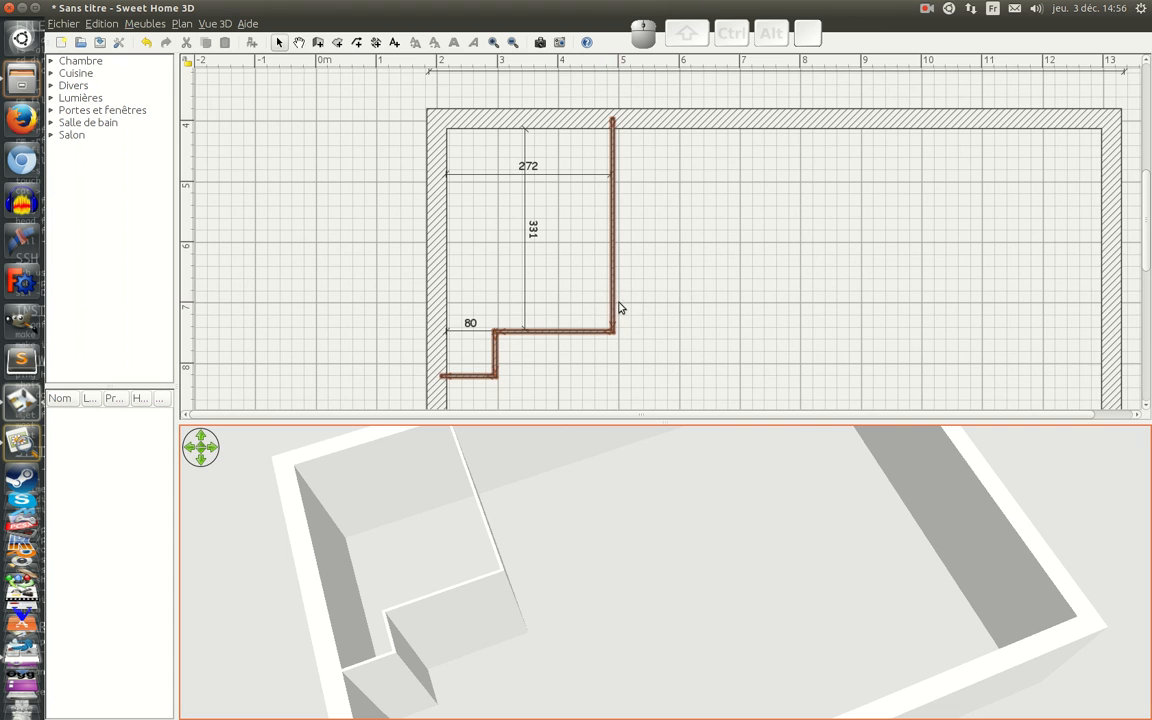
ctrl+scroll(617, 306, up, 6)
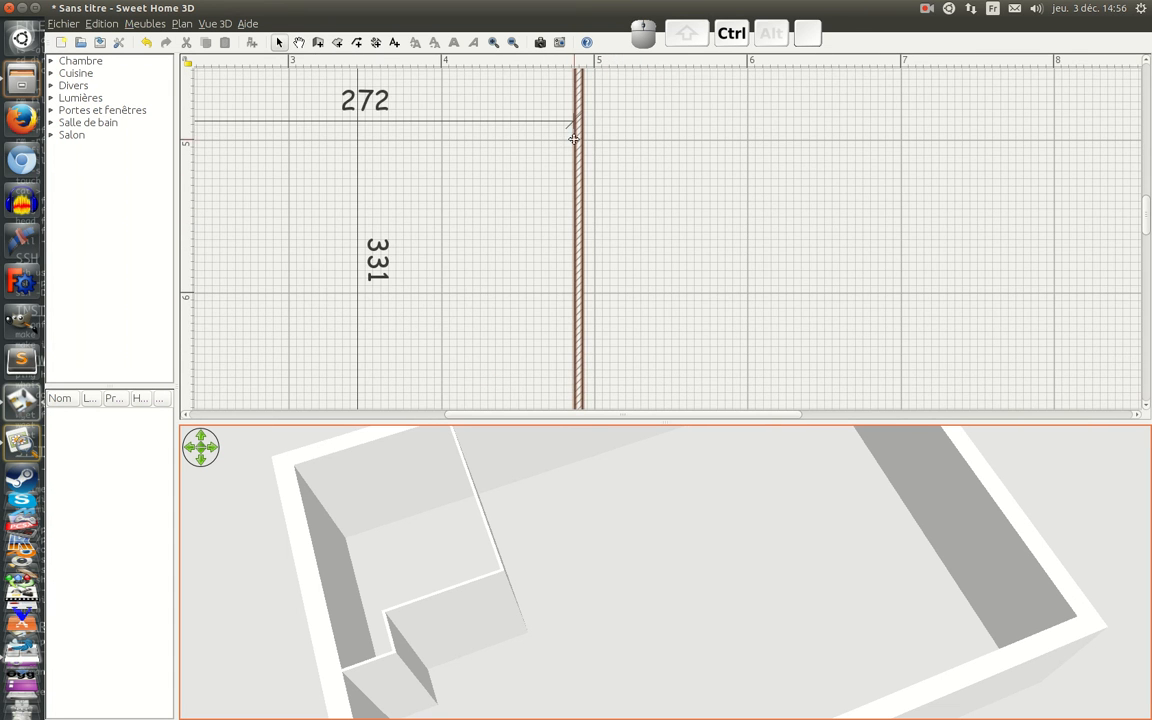
ctrl+scroll(573, 139, up, 1)
click(613, 131)
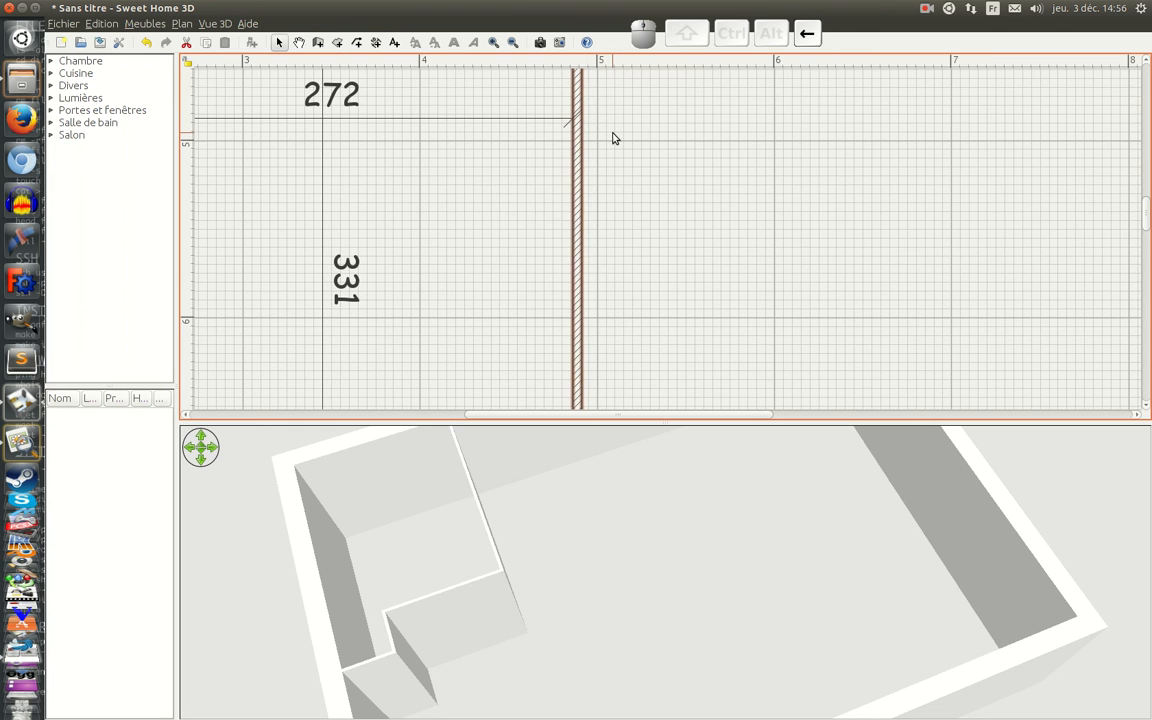
Step: Nudge the long horizontal partition slightly up to meet the lower end of the 331 cm dimension line
scroll(488, 252, down, 5)
click(296, 177)
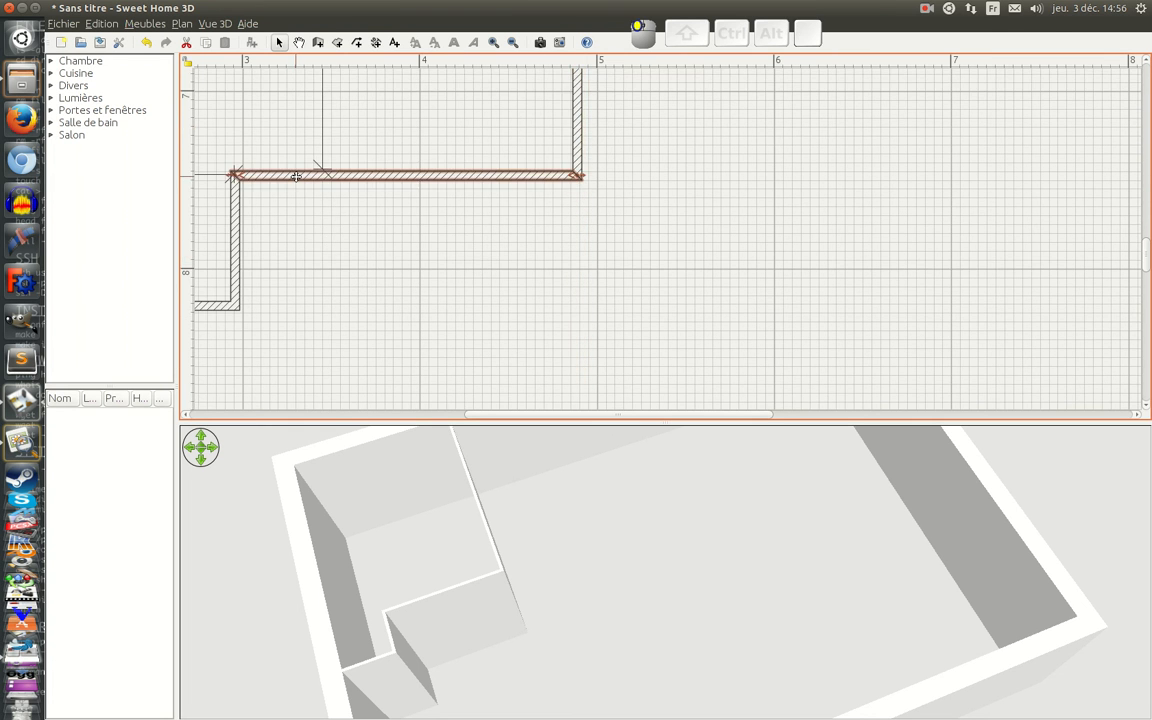
key(Up)
key(Up)
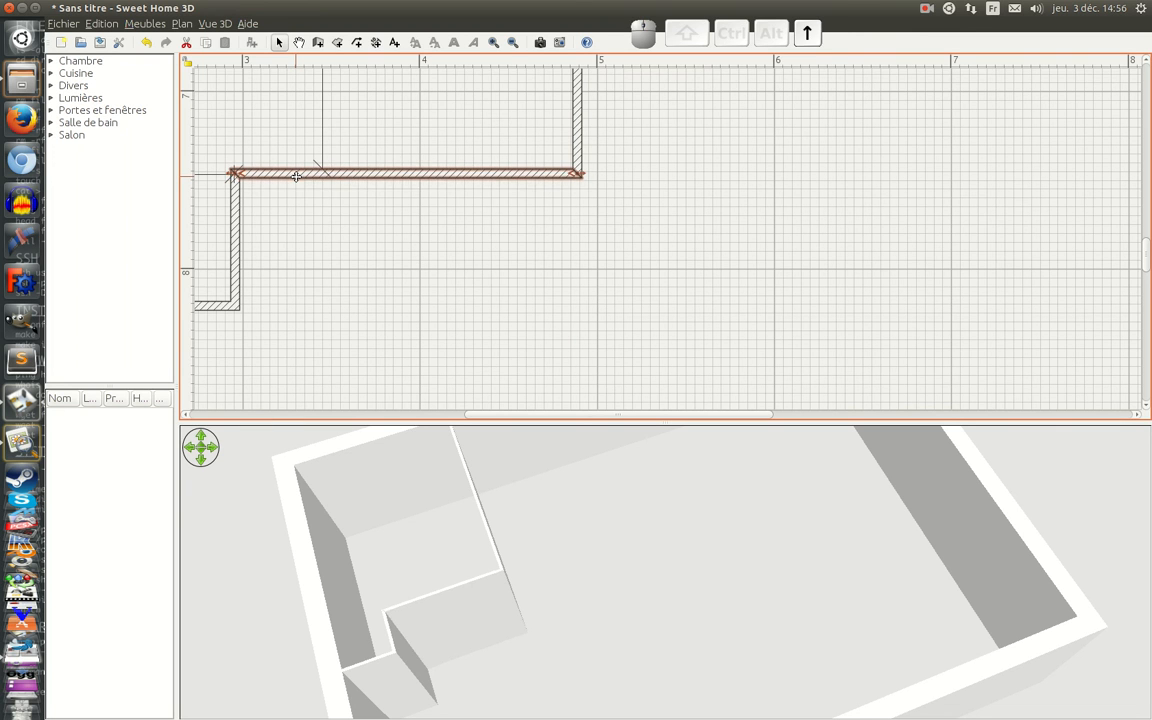
Step: Adjust the short vertical partition sideways until its left face lines up with the end of the 80 cm dimension line
click(233, 270)
drag(497, 415, 442, 414)
key(Right)
key(Right)
key(Right)
key(Right)
key(Right)
key(Left)
key(Left)
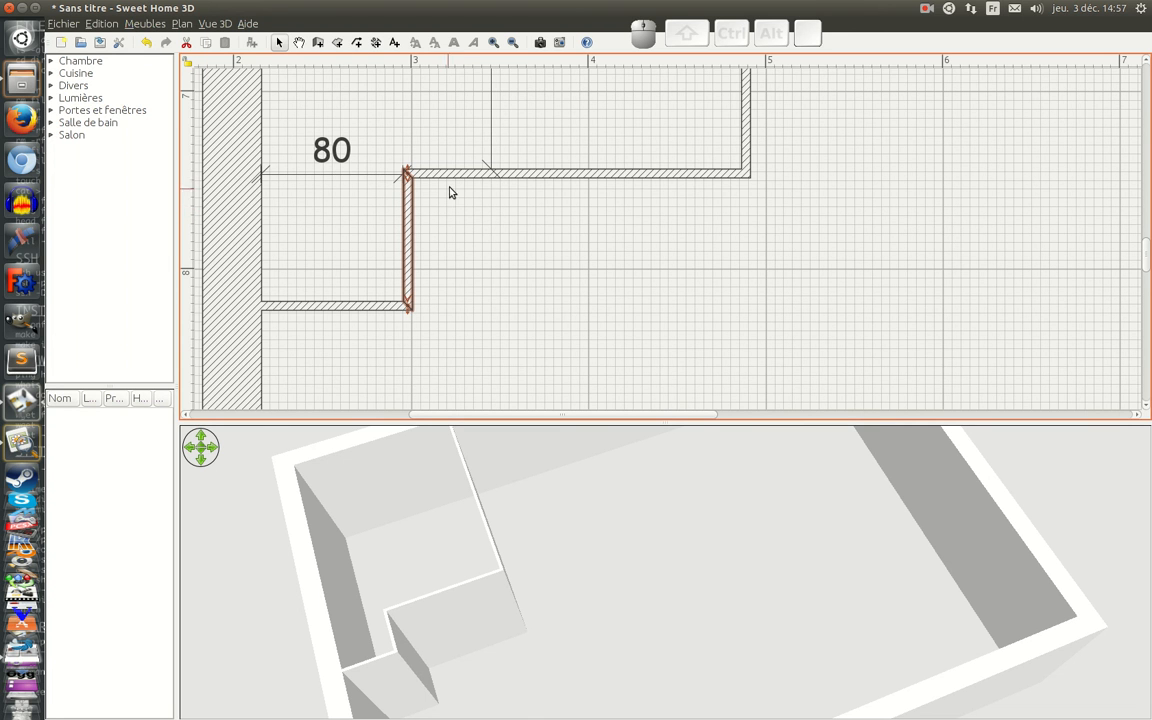
Step: Check the recess depth on the scanned plan and draw a 60 cm dimension line straight down from the long horizontal partition's lower face
click(22, 442)
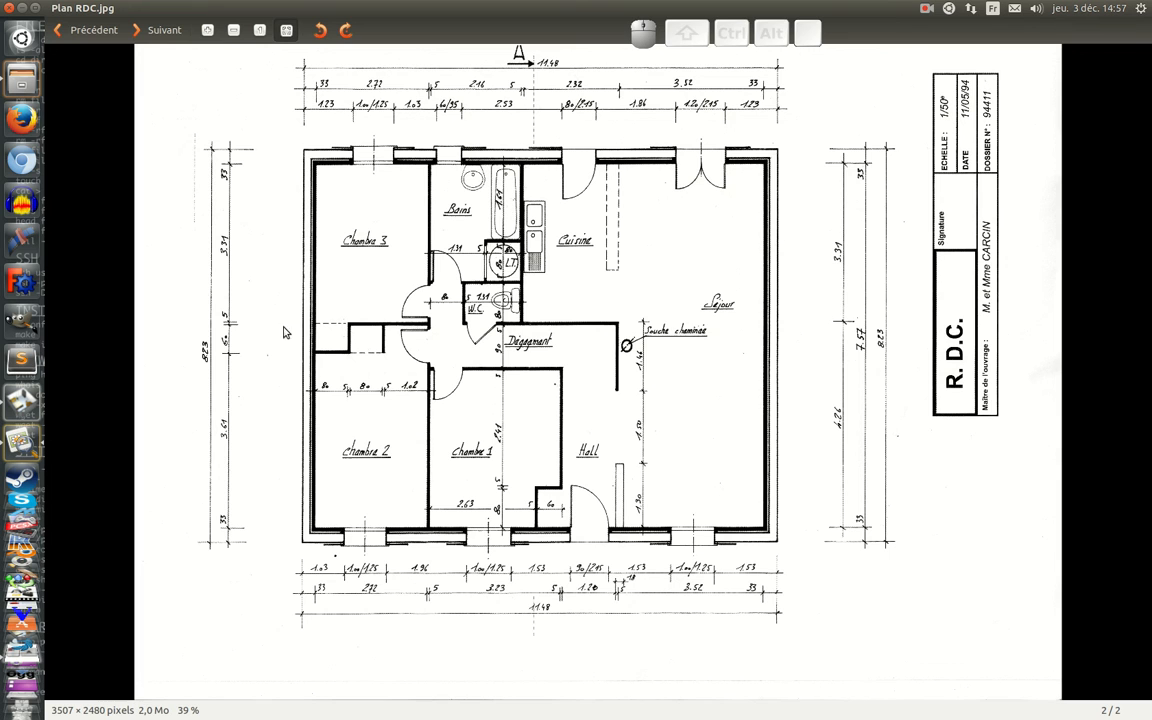
key(ctrl)
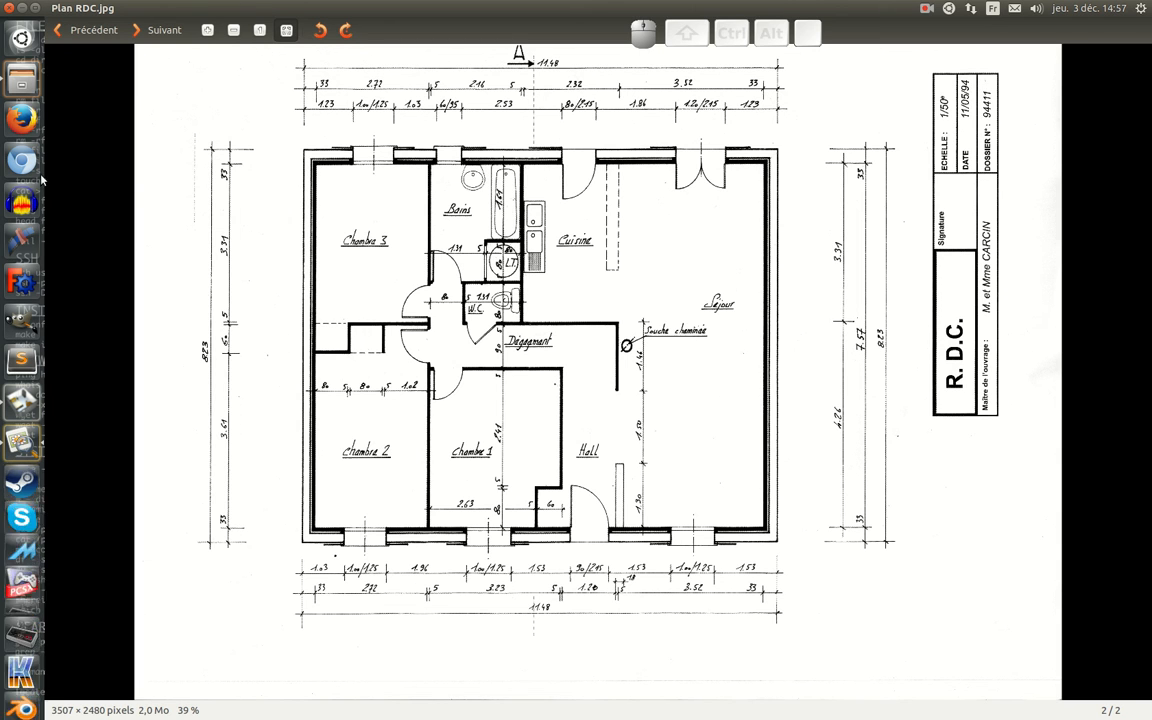
click(27, 400)
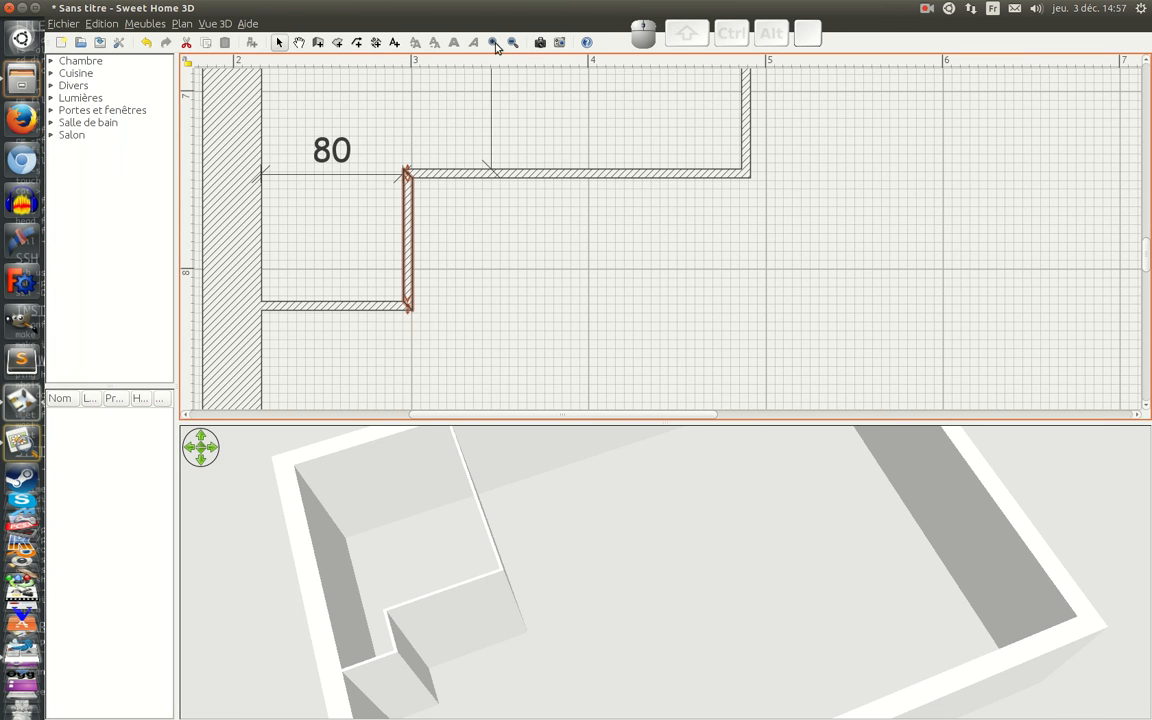
click(375, 43)
click(428, 176)
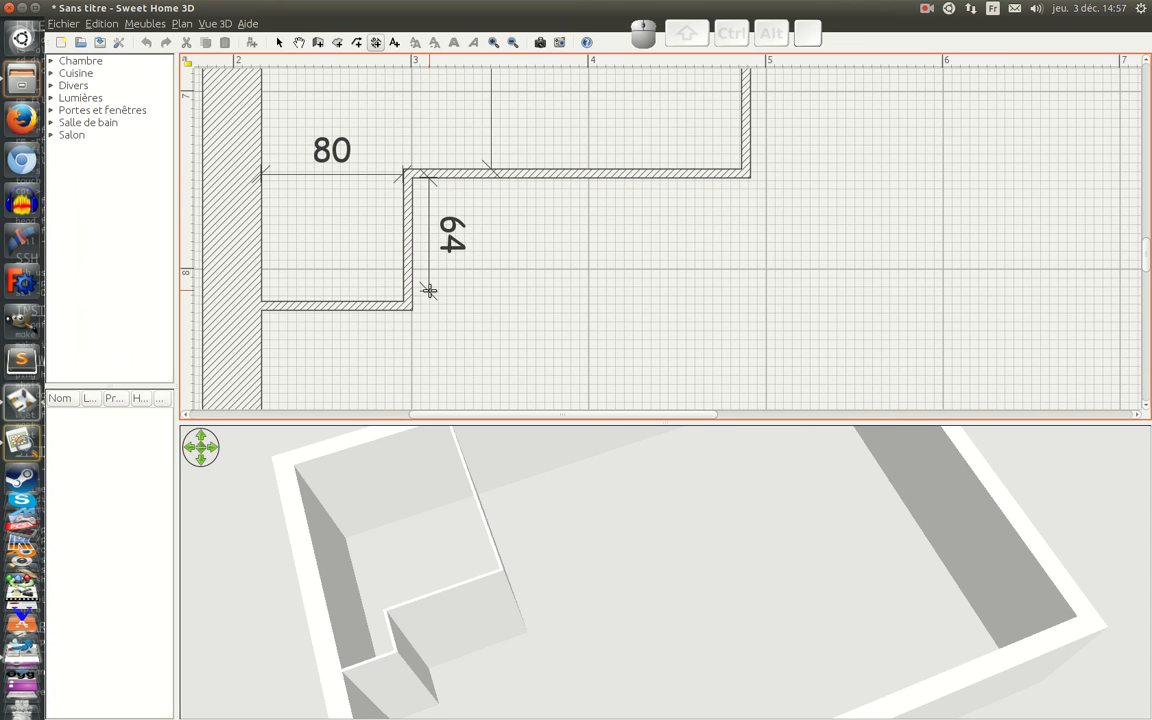
key(Return)
text(60)
key(Return)
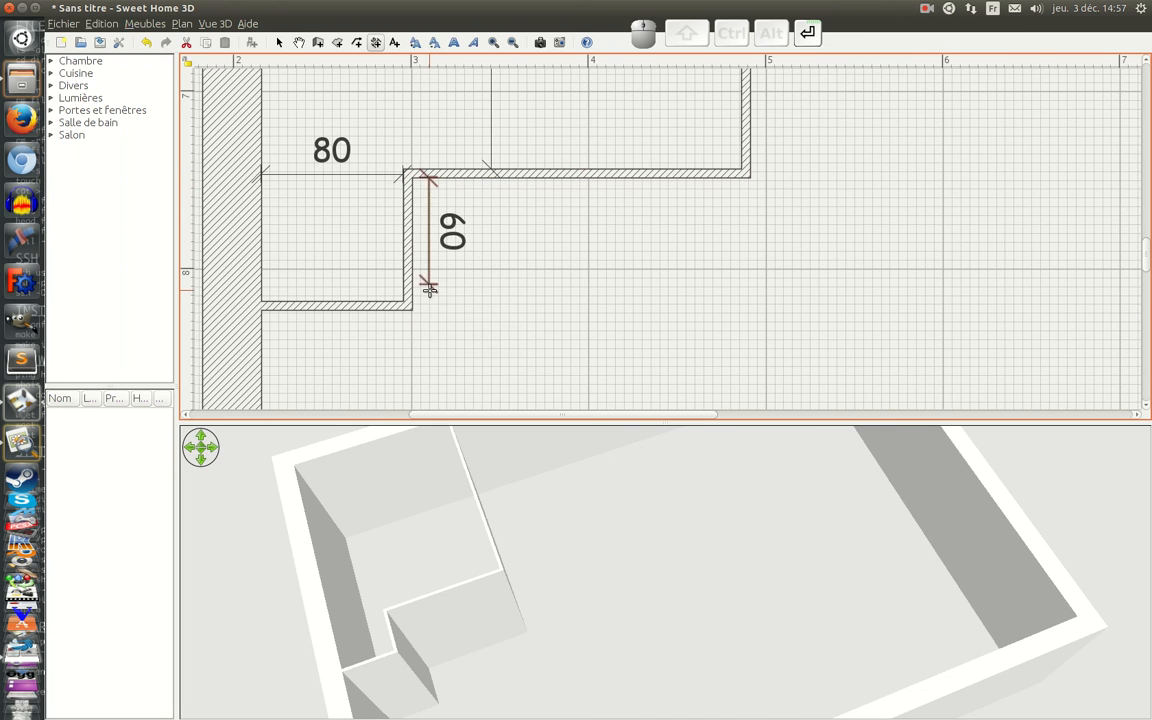
Step: Nudge the 60 cm dimension line left, past the short vertical partition and into the recess
key(Left)
key(Left)
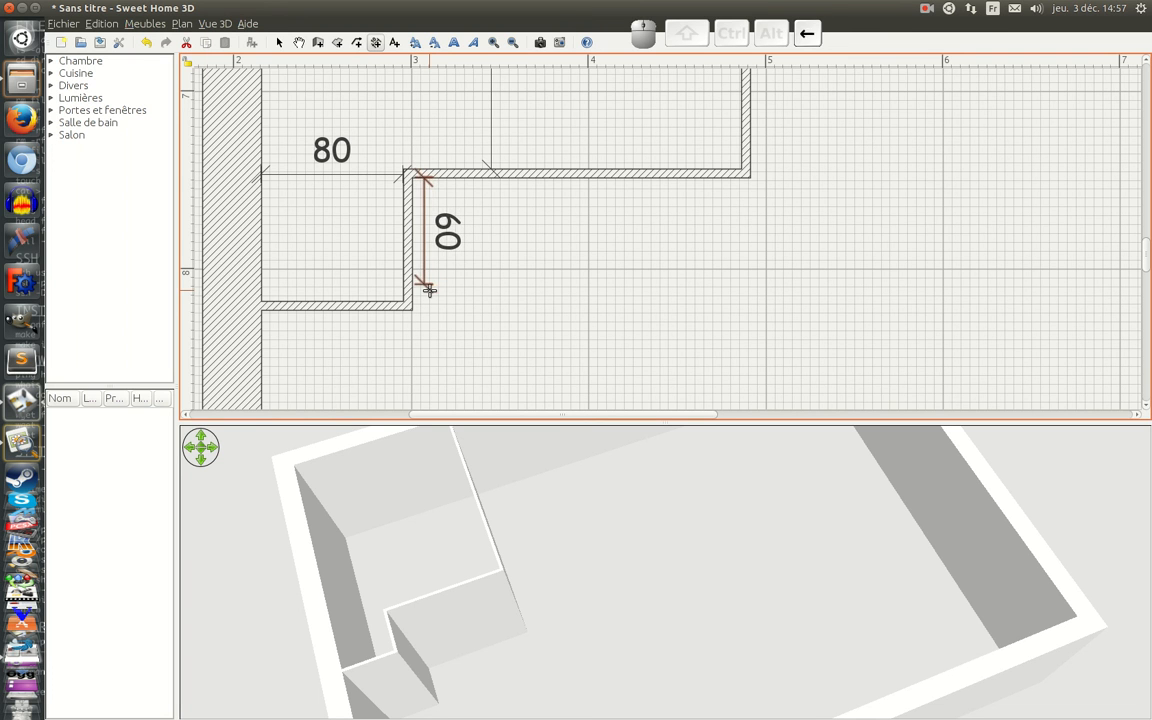
key(Left)
key(Left)
key(Left)
key(Left)
key(Left)
key(Left)
key(Left)
key(Left)
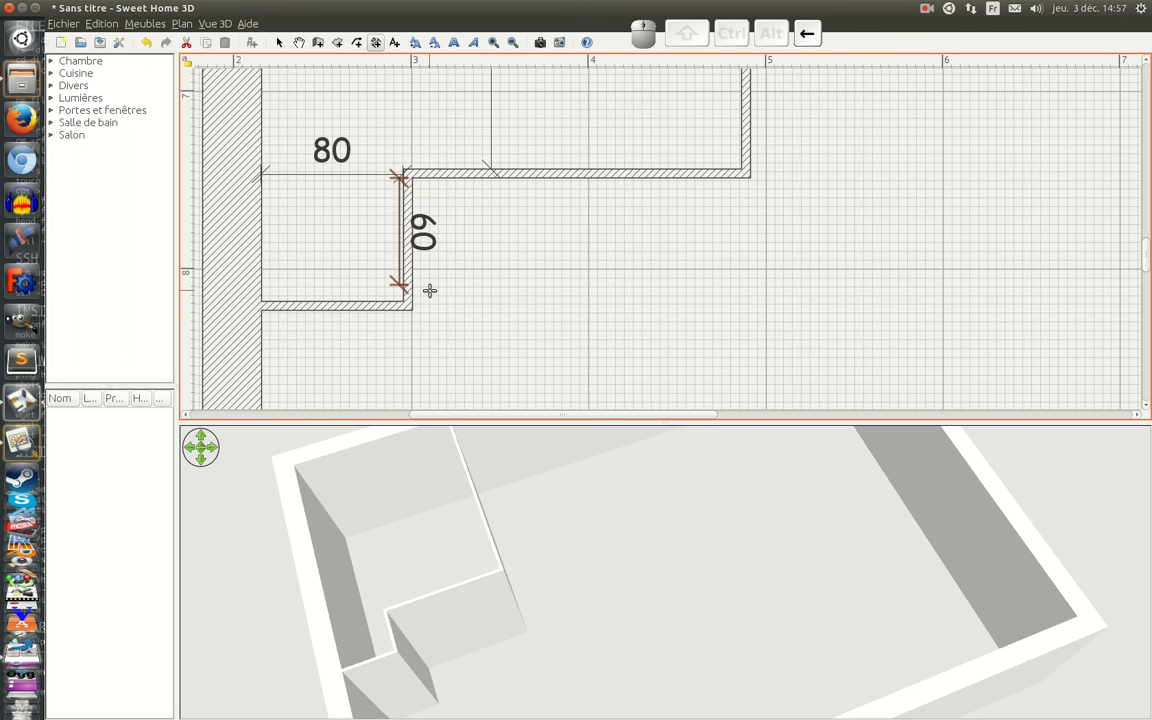
Step: Nudge the recess's lower horizontal partition up until its upper face meets the end of the 60 cm dimension line
click(279, 42)
click(344, 305)
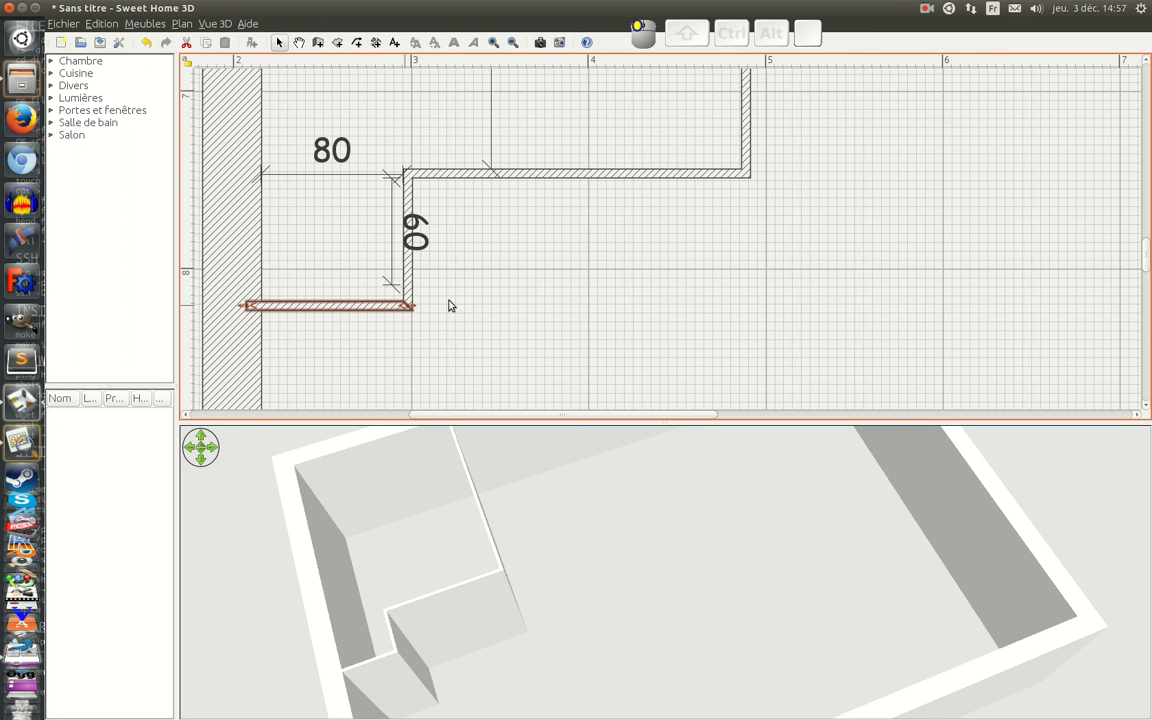
key(Up)
key(Up)
key(Up)
key(Up)
key(Up)
key(Up)
key(Up)
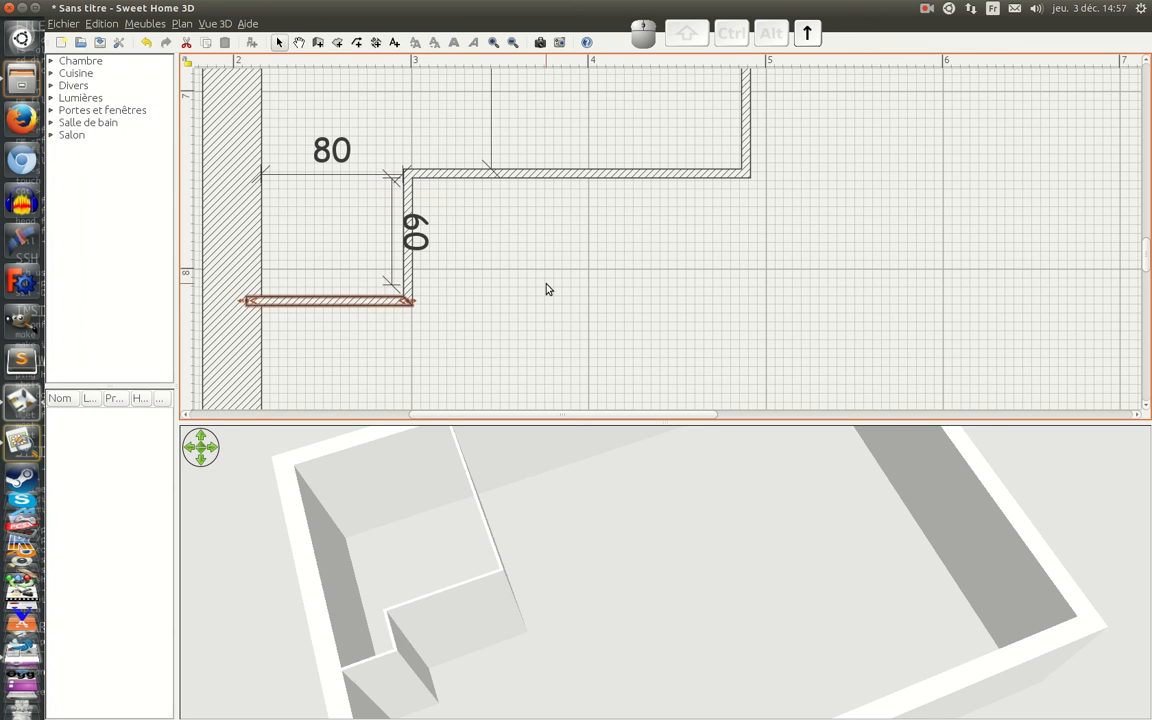
key(Up)
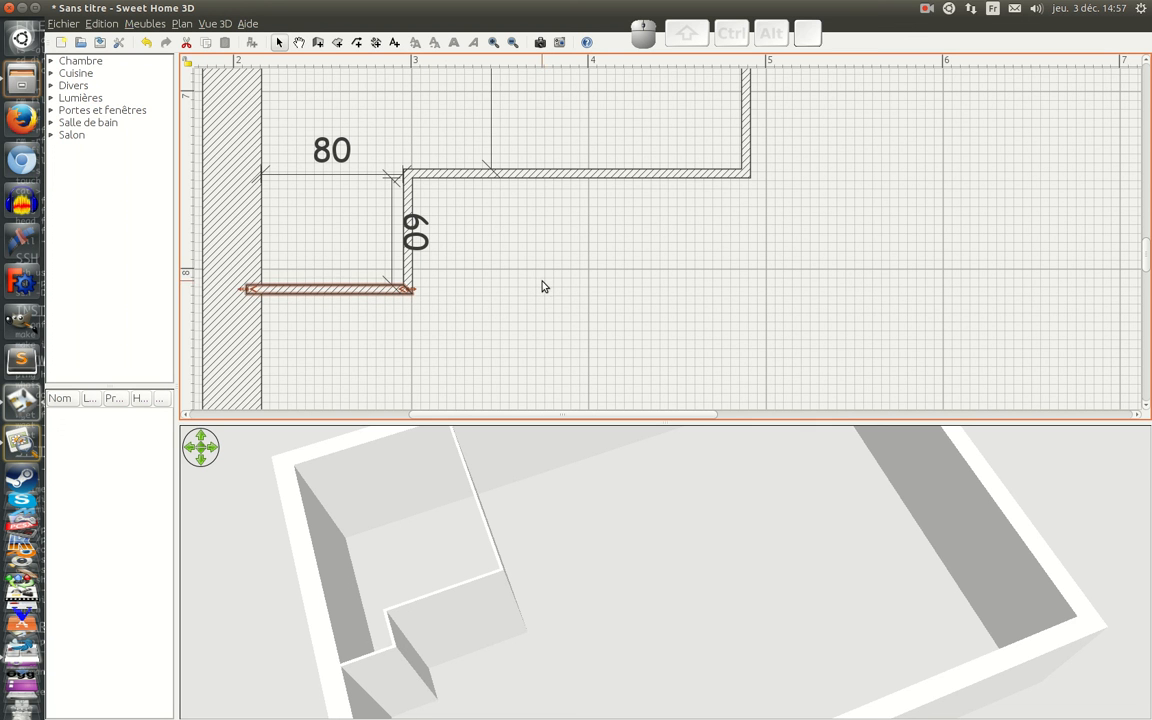
Step: Deselect the partition, review the floor plan as a whole, and bring up the scanned plan to read the next partition dimensions
ctrl+scroll(530, 295, down, 4)
ctrl+scroll(519, 303, down, 3)
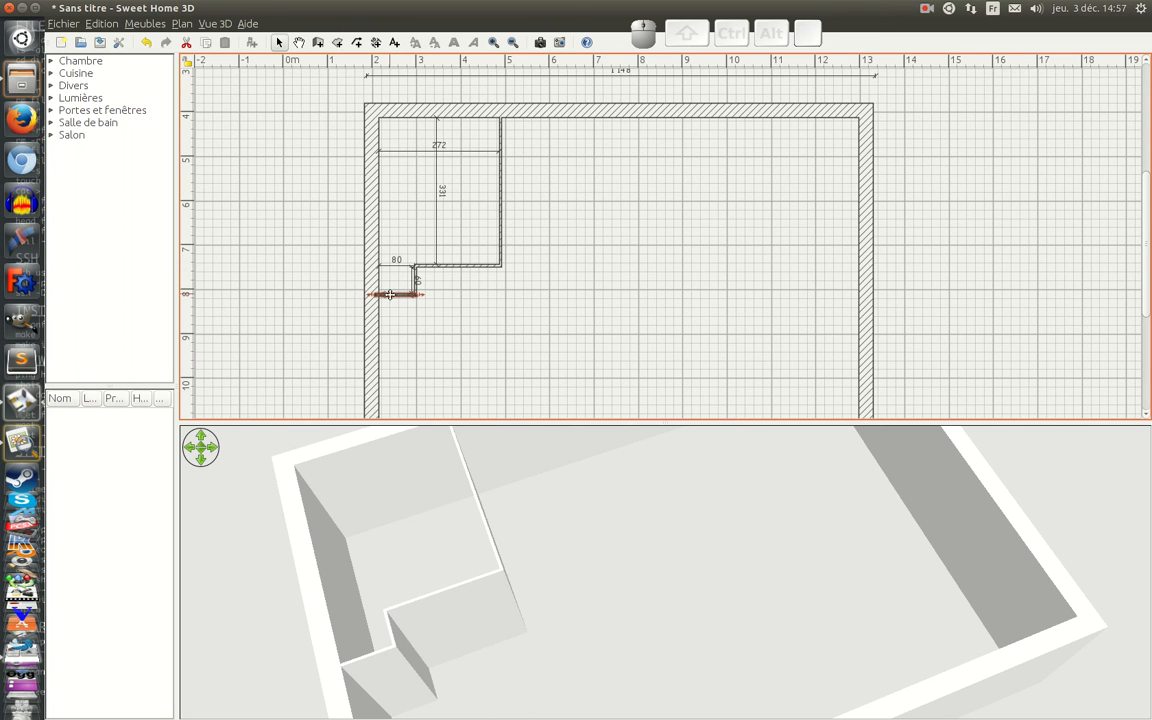
click(296, 223)
click(18, 403)
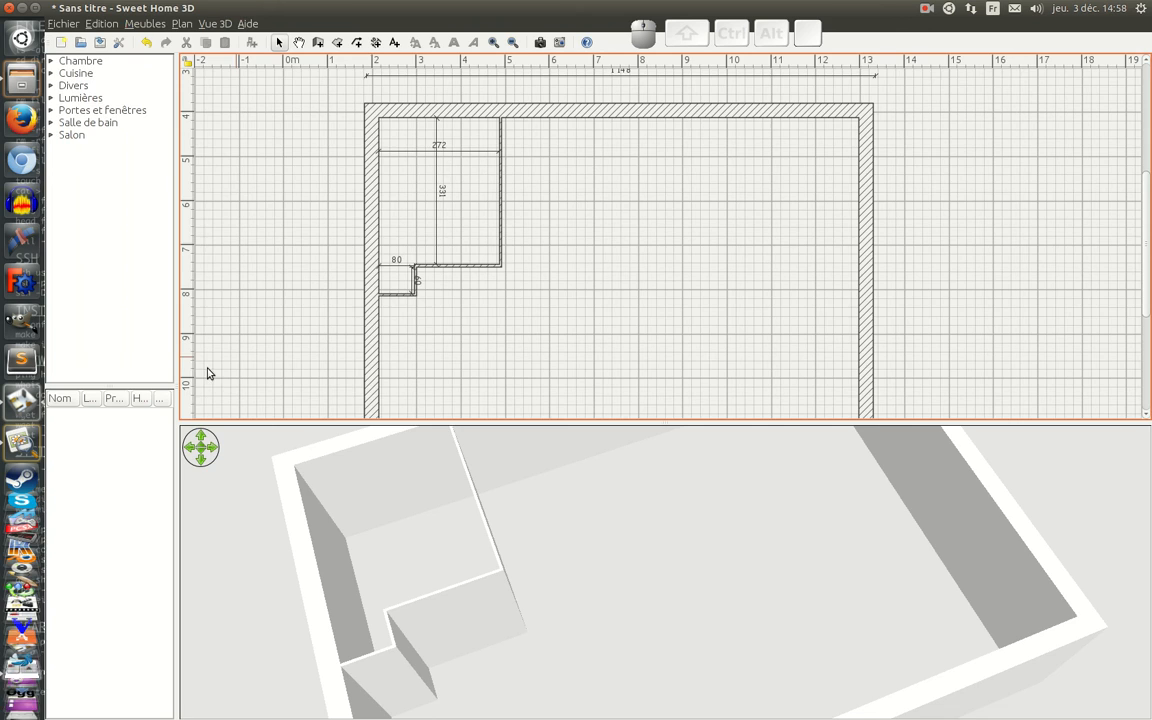
click(21, 441)
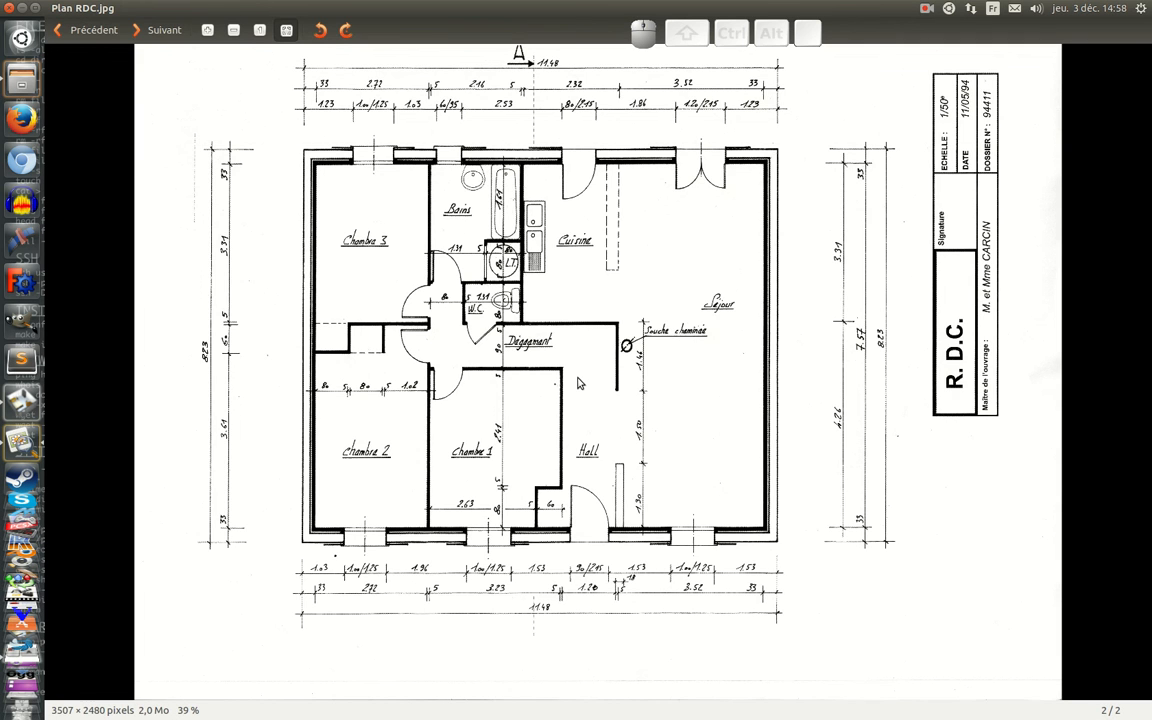